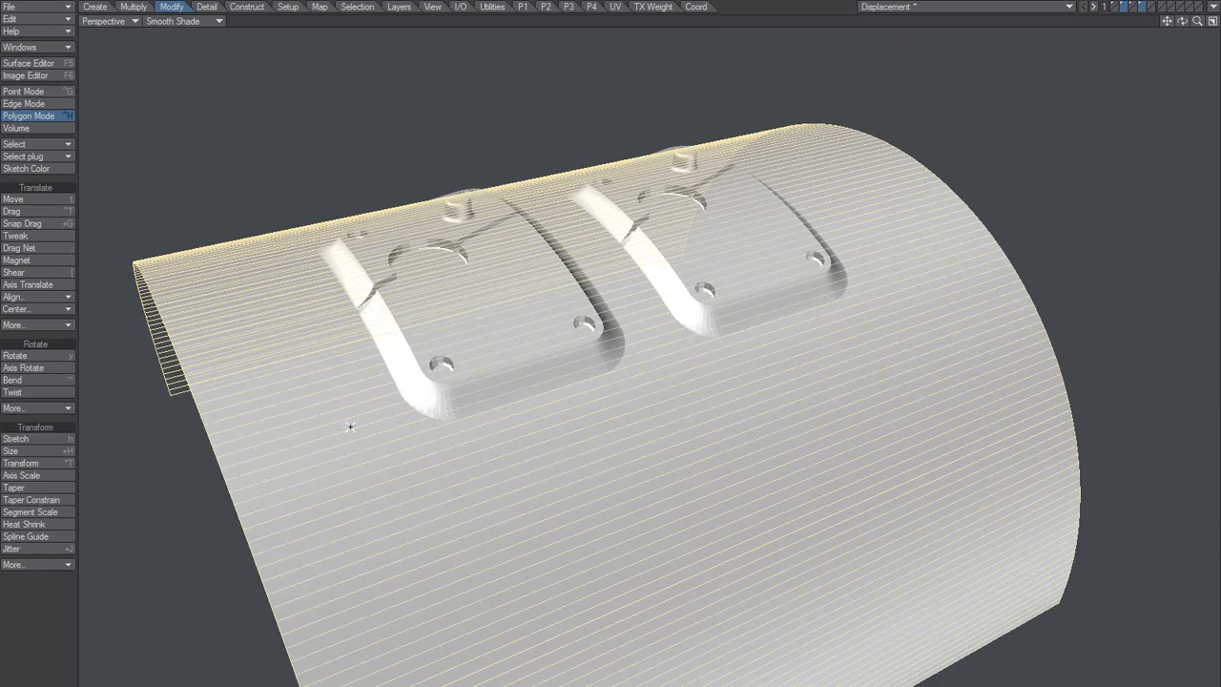
Step: Clear the polygon selection on the curved surface and examine the two raised plates conforming to it
alt+drag(420, 450, 479, 424)
key(slash)
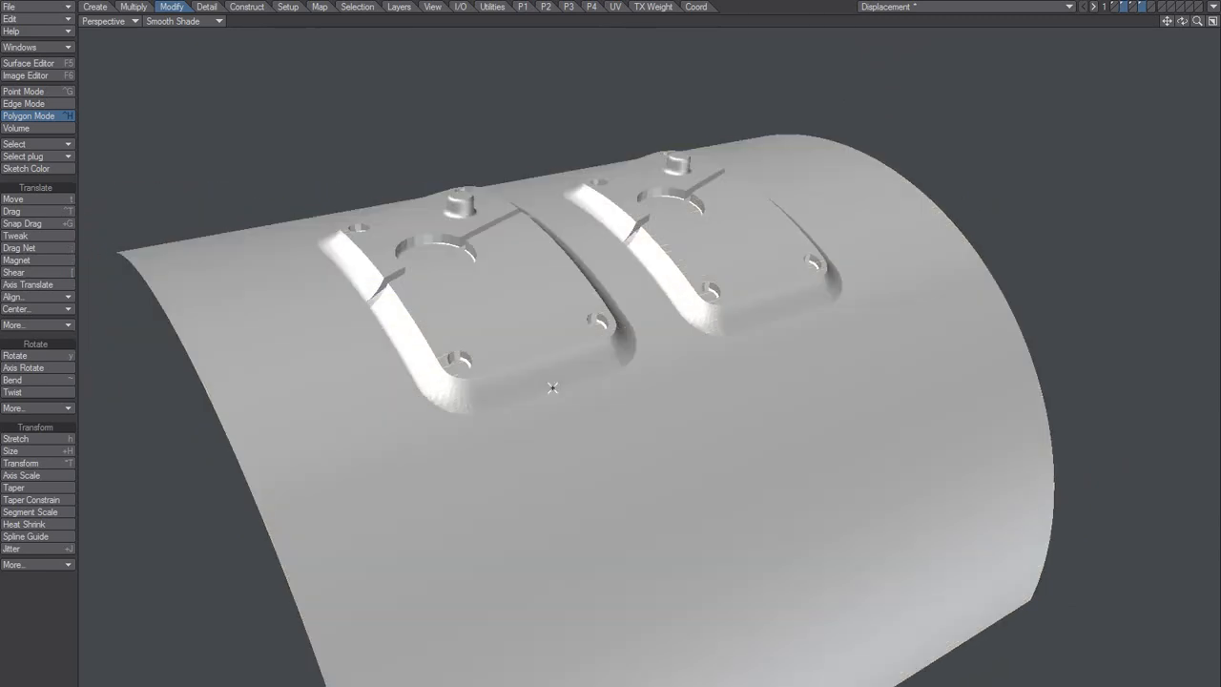
alt+drag(553, 387, 573, 461)
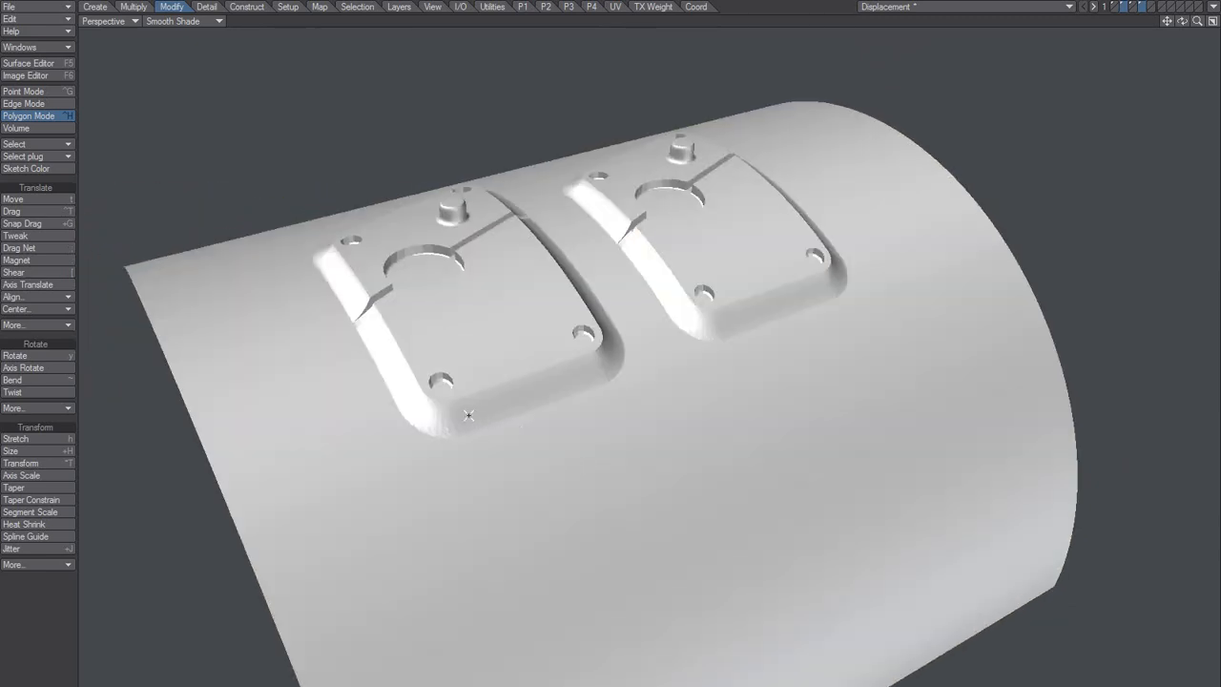
Step: Show the layer with the original flat plate and disc, and inspect the plate with its connected polygons temporarily selected
key(4)
key(5)
key(1)
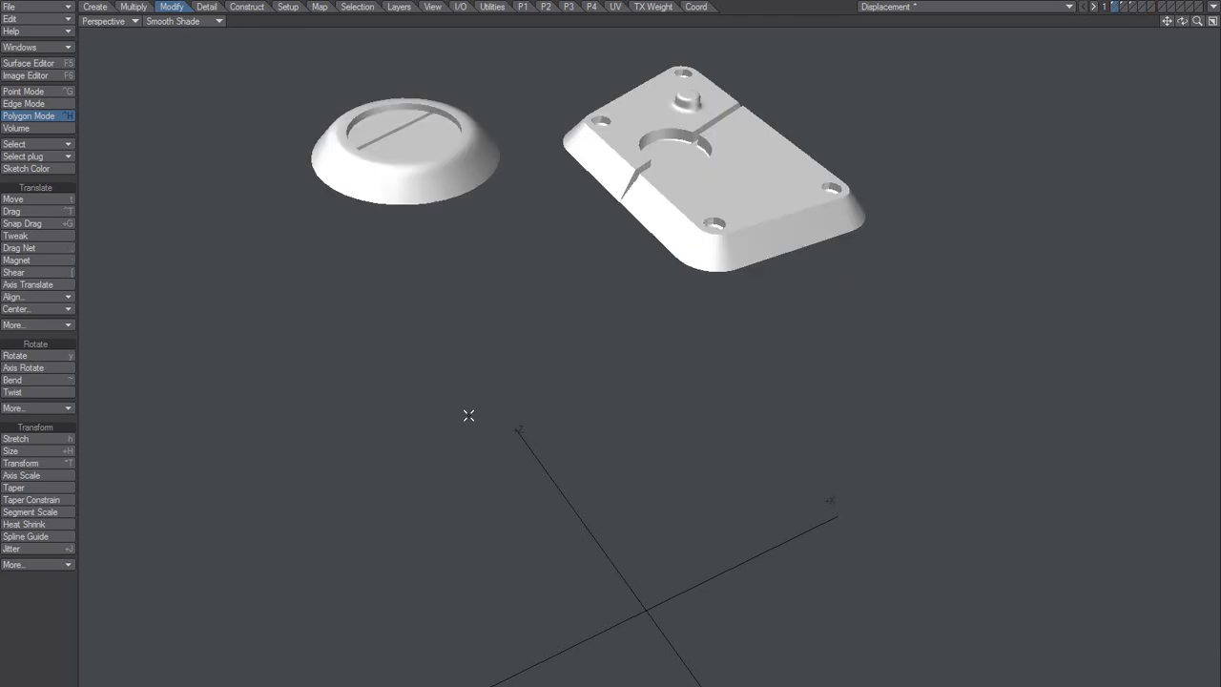
key(a)
alt+drag(784, 403, 567, 330)
click(754, 315)
key(bracketright)
key(slash)
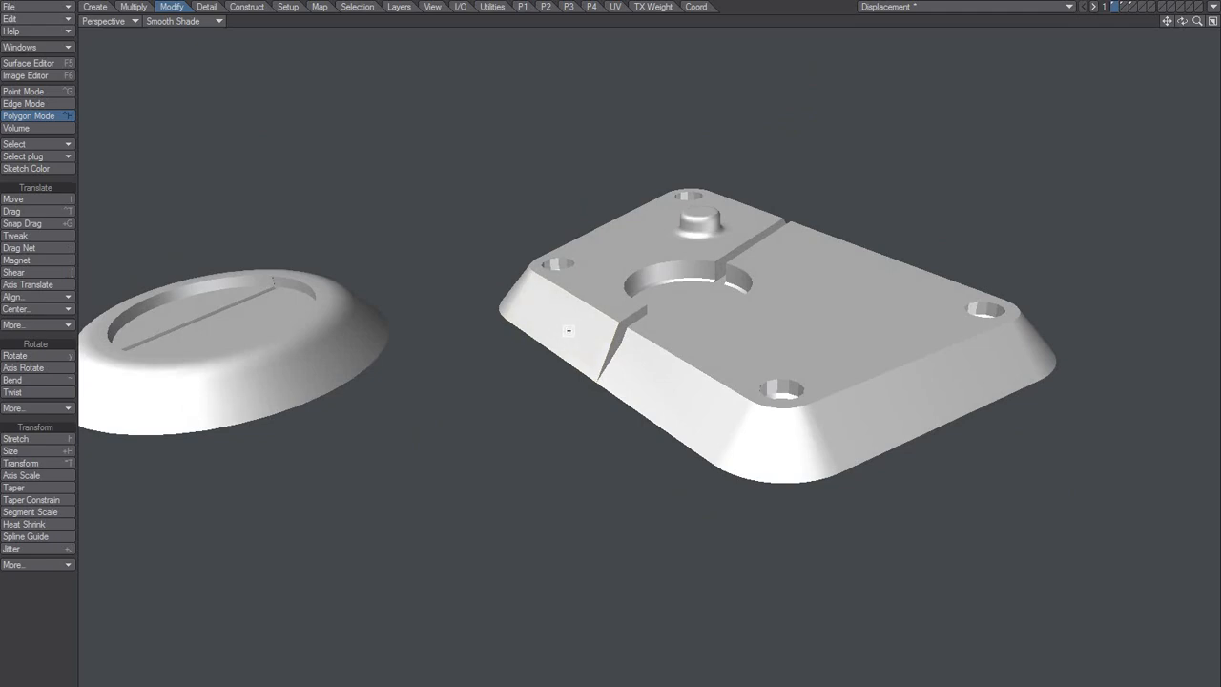
Step: Try to extrude the sloped side face next to the groove on the flat plate
alt+drag(579, 355, 429, 321)
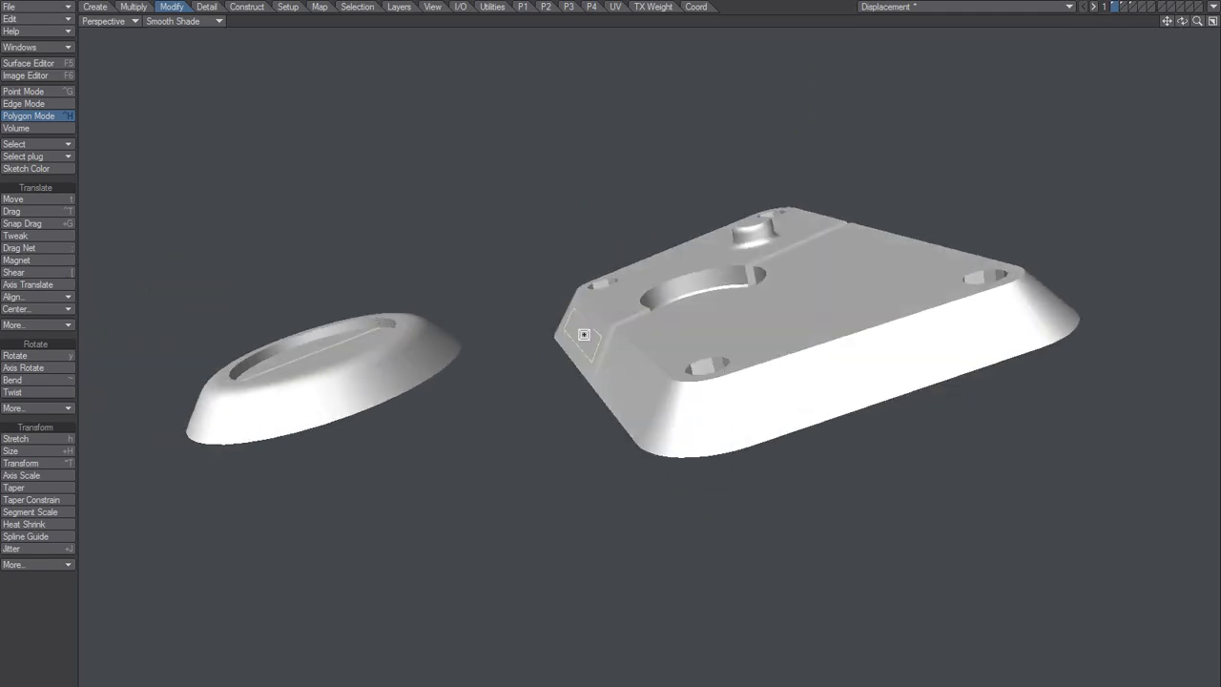
drag(583, 335, 654, 349)
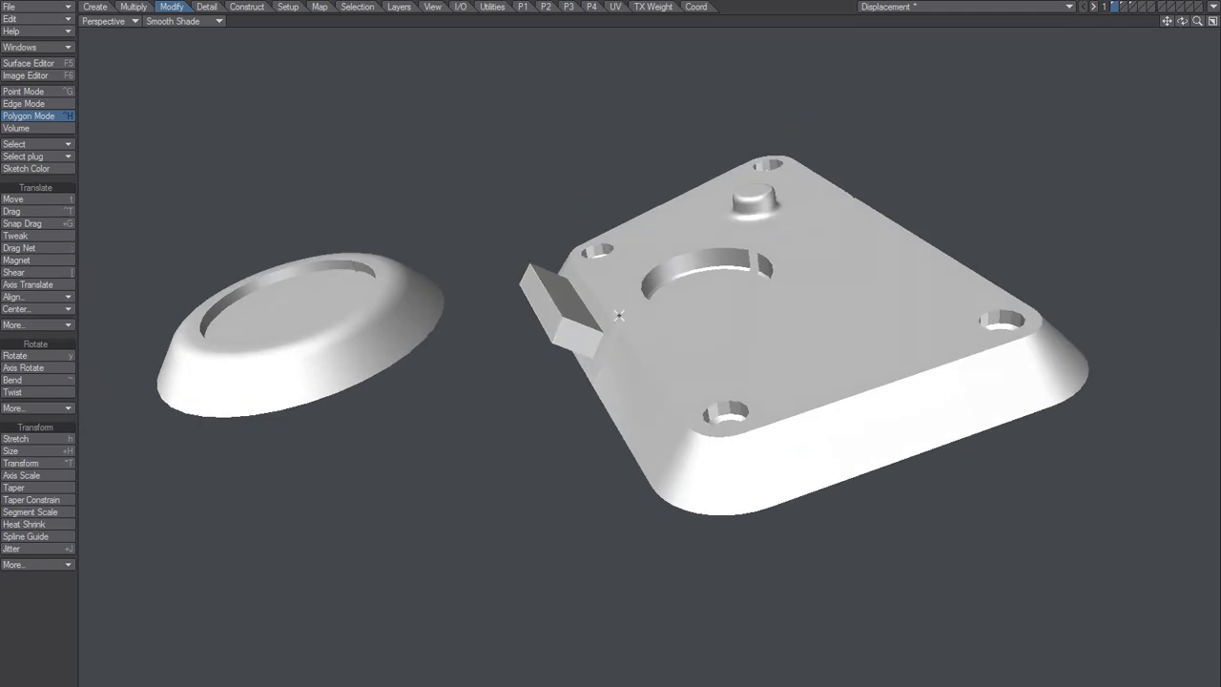
alt+drag(573, 324, 643, 381)
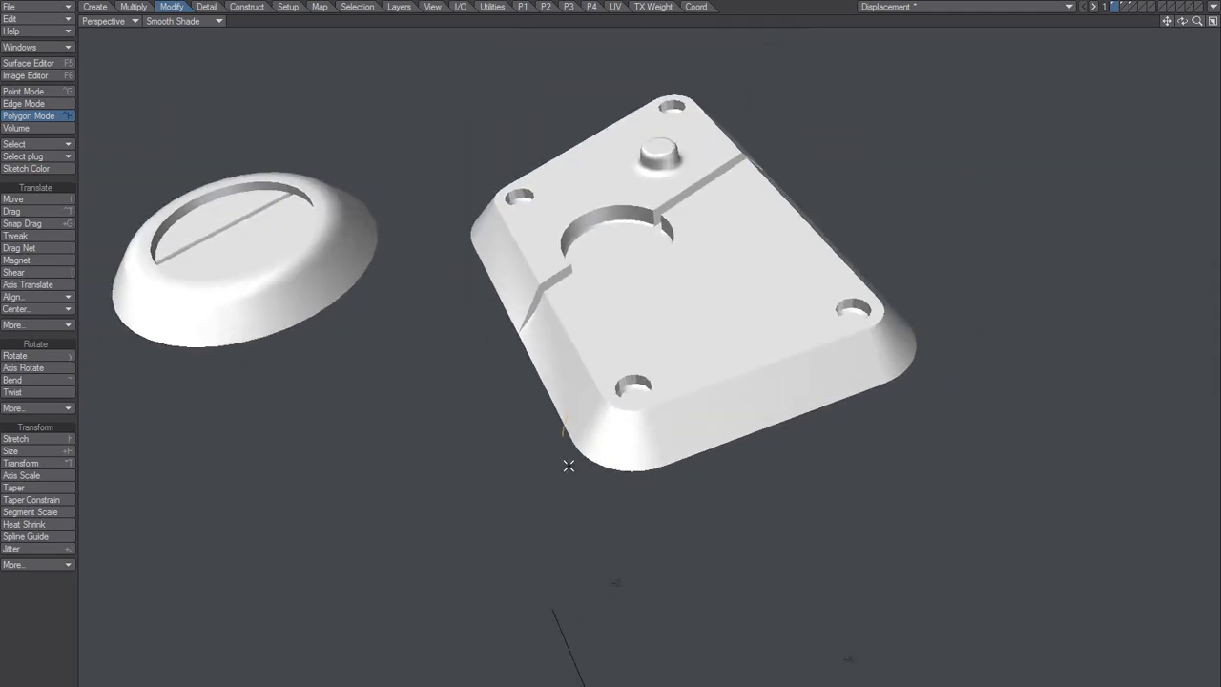
Step: Try to pull in the points along the plate's rounded front base corner with Transform
key(ctrl+g)
drag(553, 439, 653, 424)
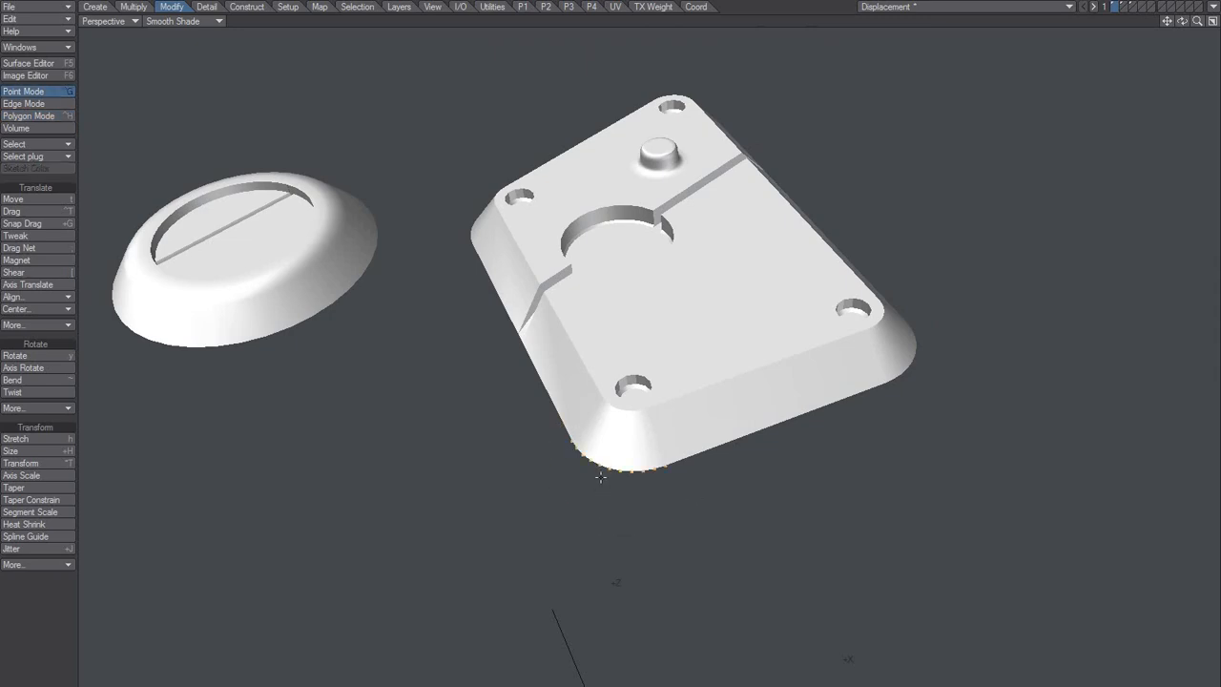
key(ctrl+t)
drag(613, 473, 494, 486)
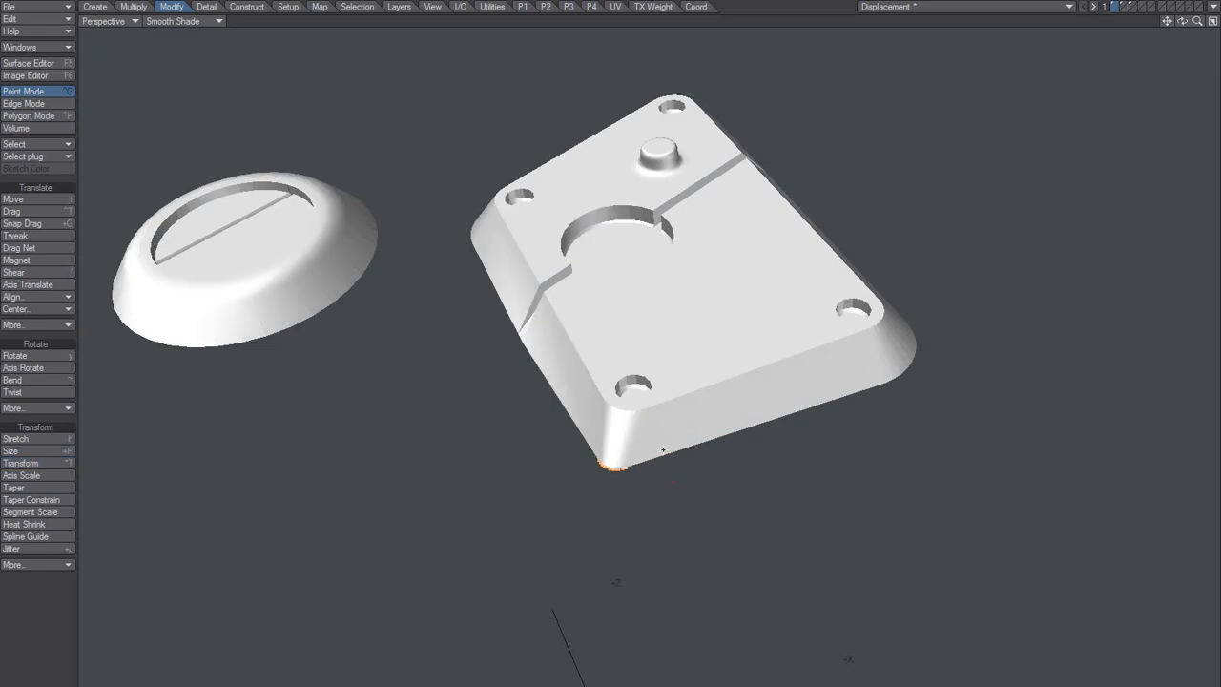
alt+drag(582, 496, 648, 398)
alt+drag(618, 358, 624, 368)
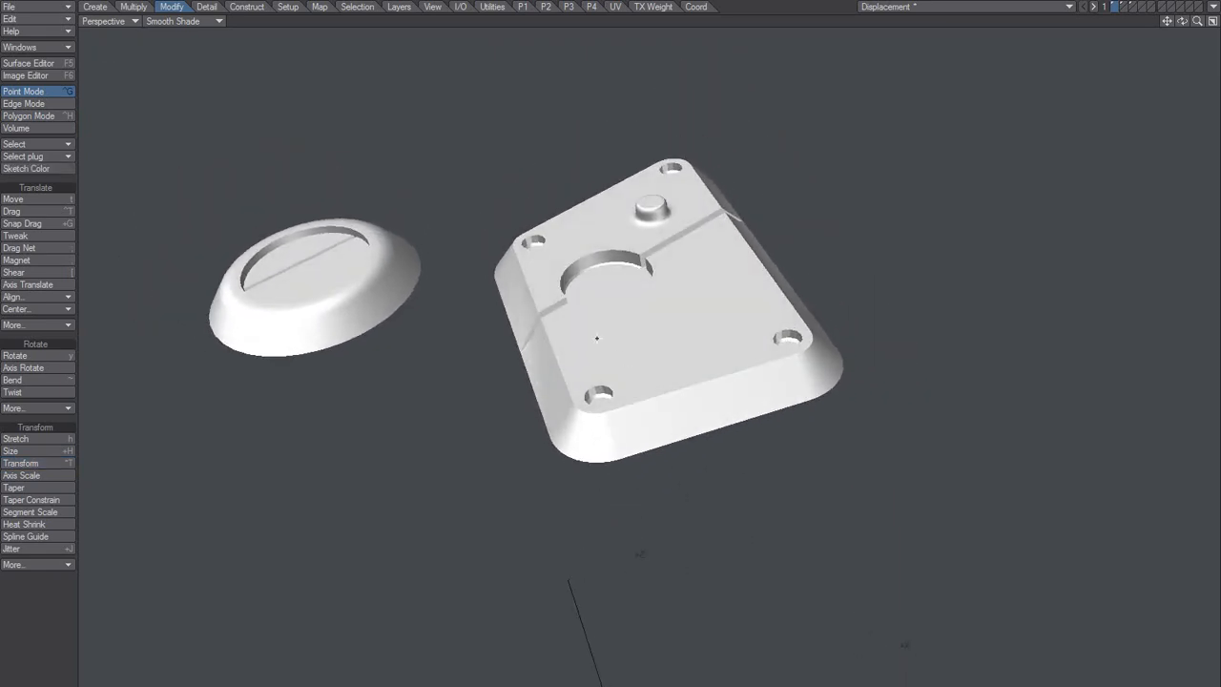
Step: Try to bevel the flat plate in edge mode
key(space)
key(b)
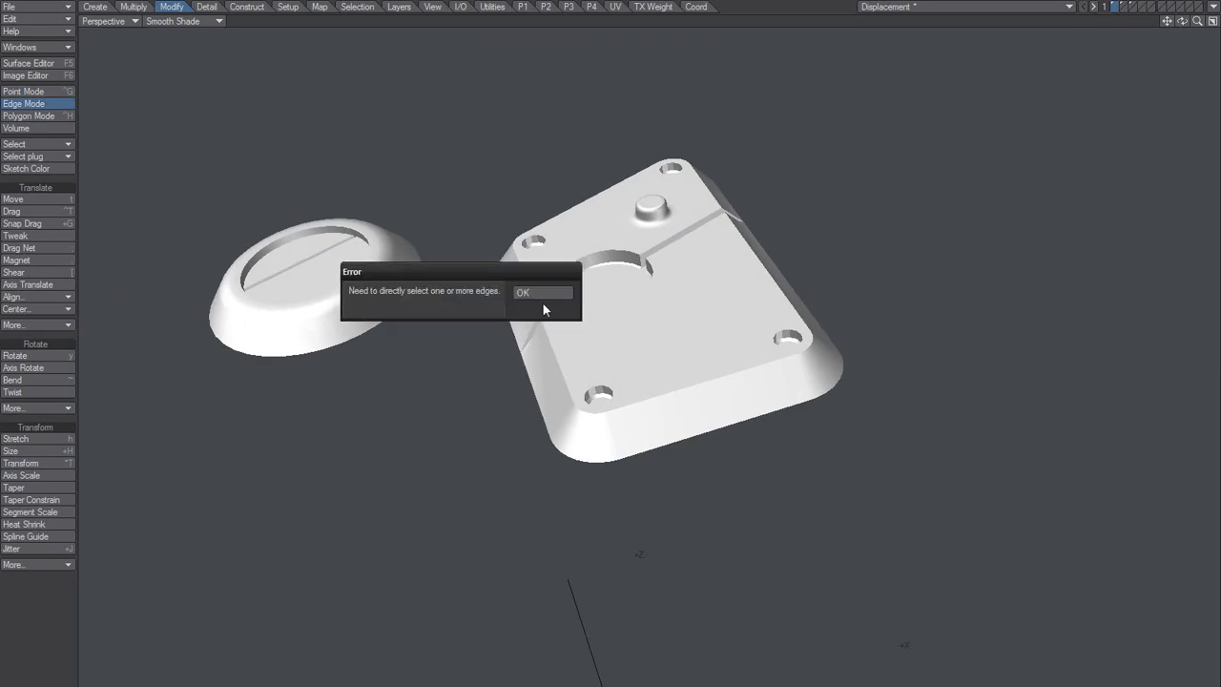
click(541, 296)
Step: Select all connected polygons of the flat plate, inspect its mesh, and clear the selection
key(space)
click(615, 339)
key(bracketright)
alt+drag(612, 334, 631, 289)
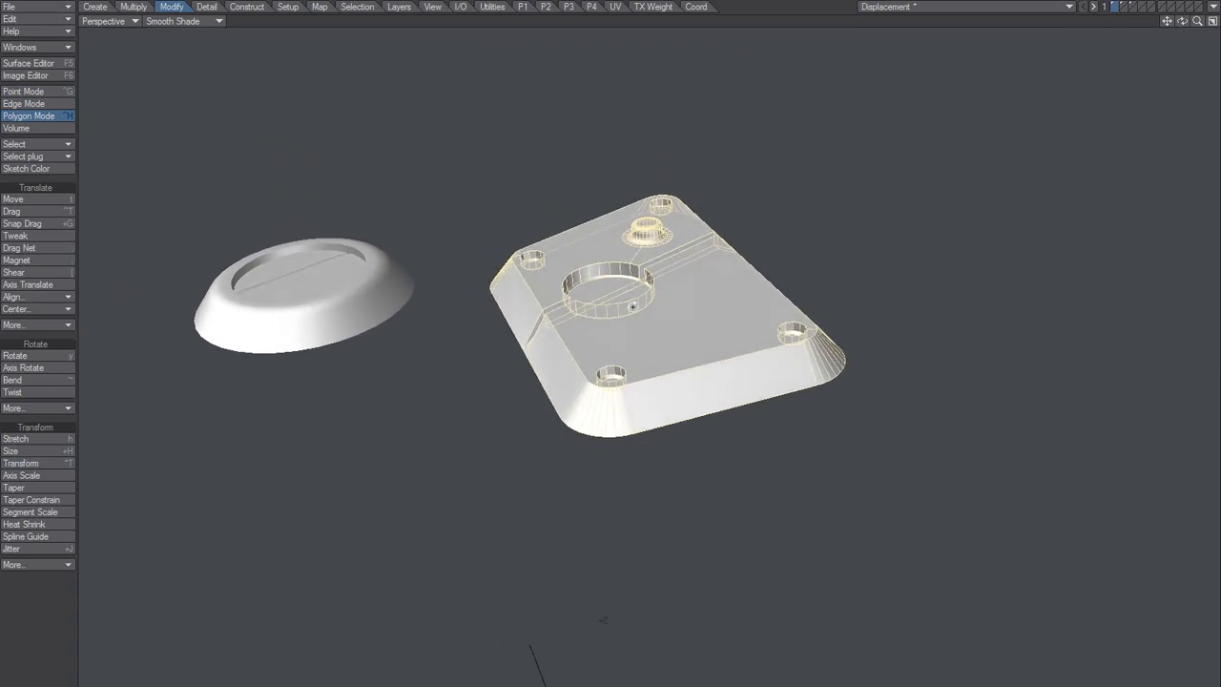
mouse_move(640, 347)
alt+mouse_down()
mouse_move(640, 359)
mouse_move(627, 342)
mouse_move(608, 363)
mouse_move(633, 365)
alt+mouse_up()
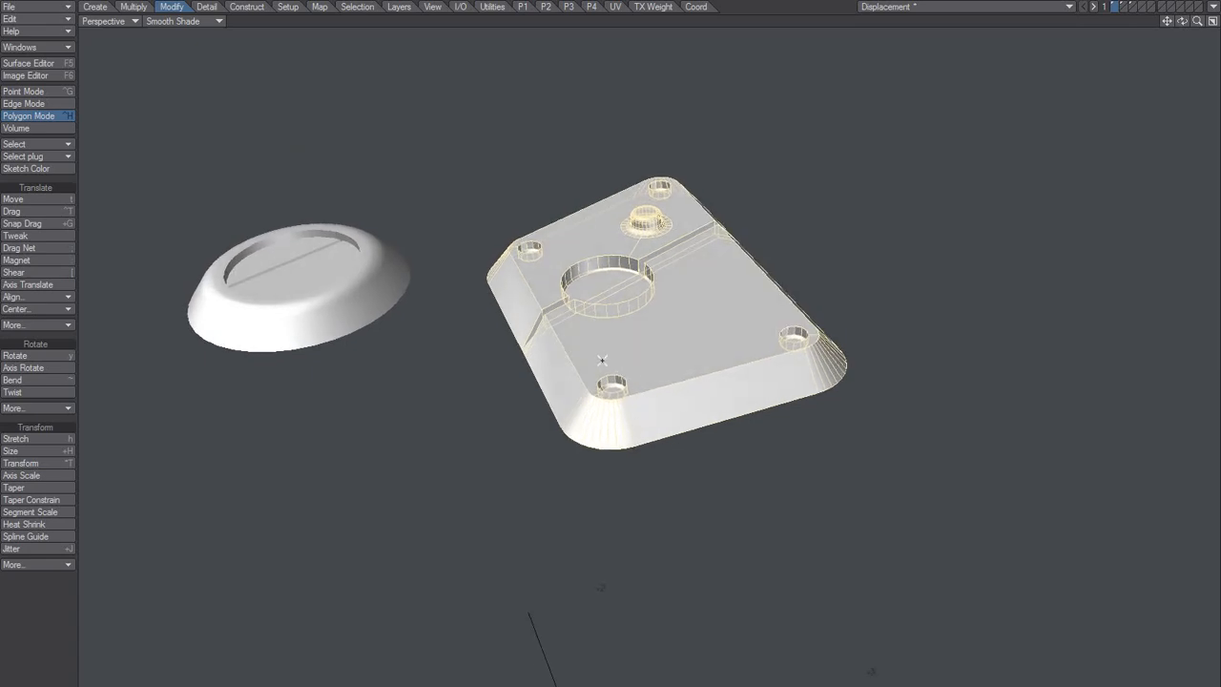
key(slash)
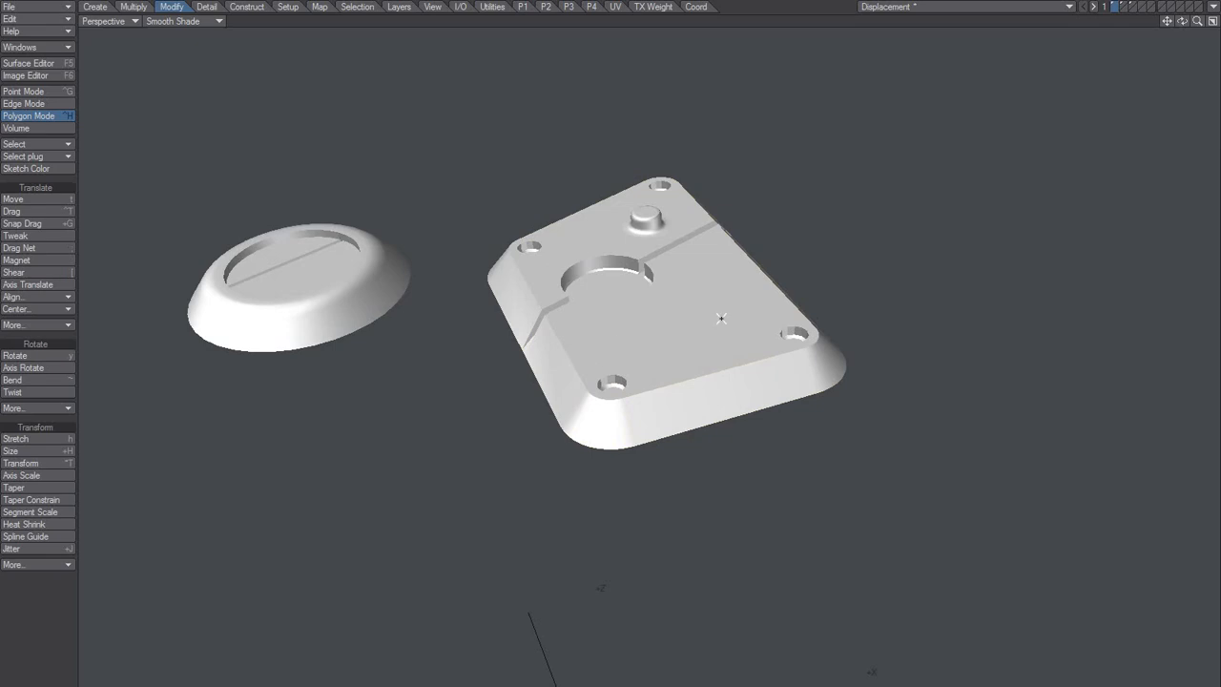
alt+drag(647, 339, 646, 301)
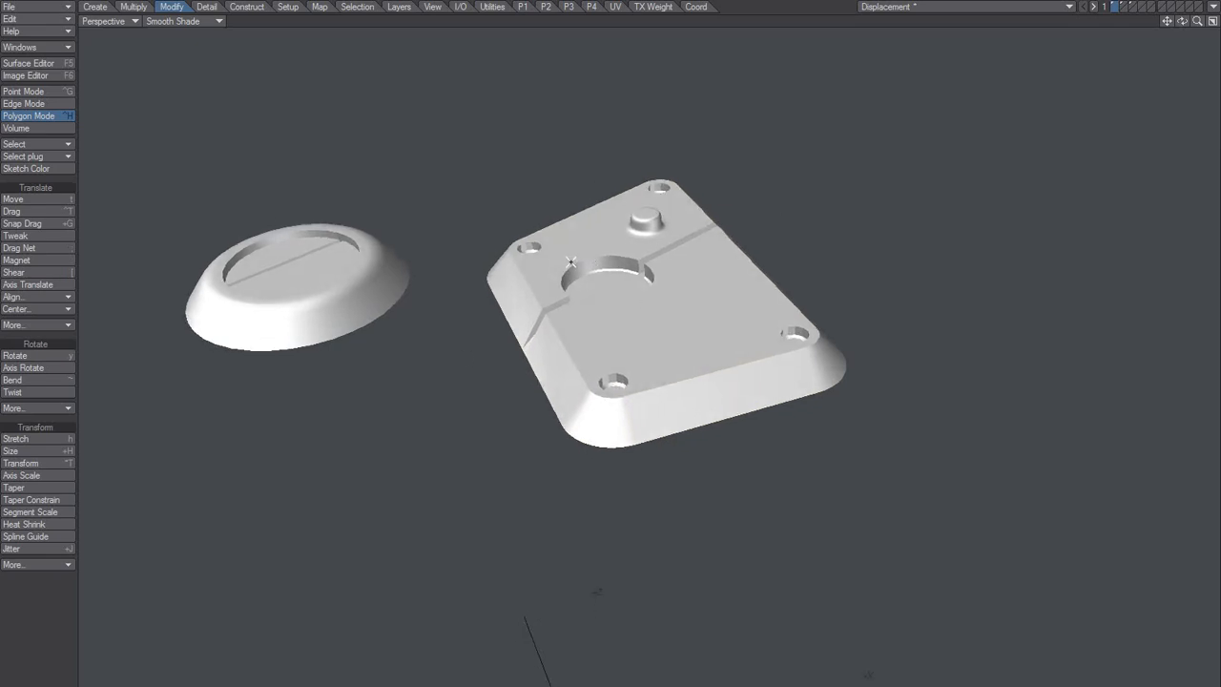
Step: Delete the conformed plate from the curved surface's layer, and show the flat plate in the foreground with that surface as background
key(2)
key(alt+2)
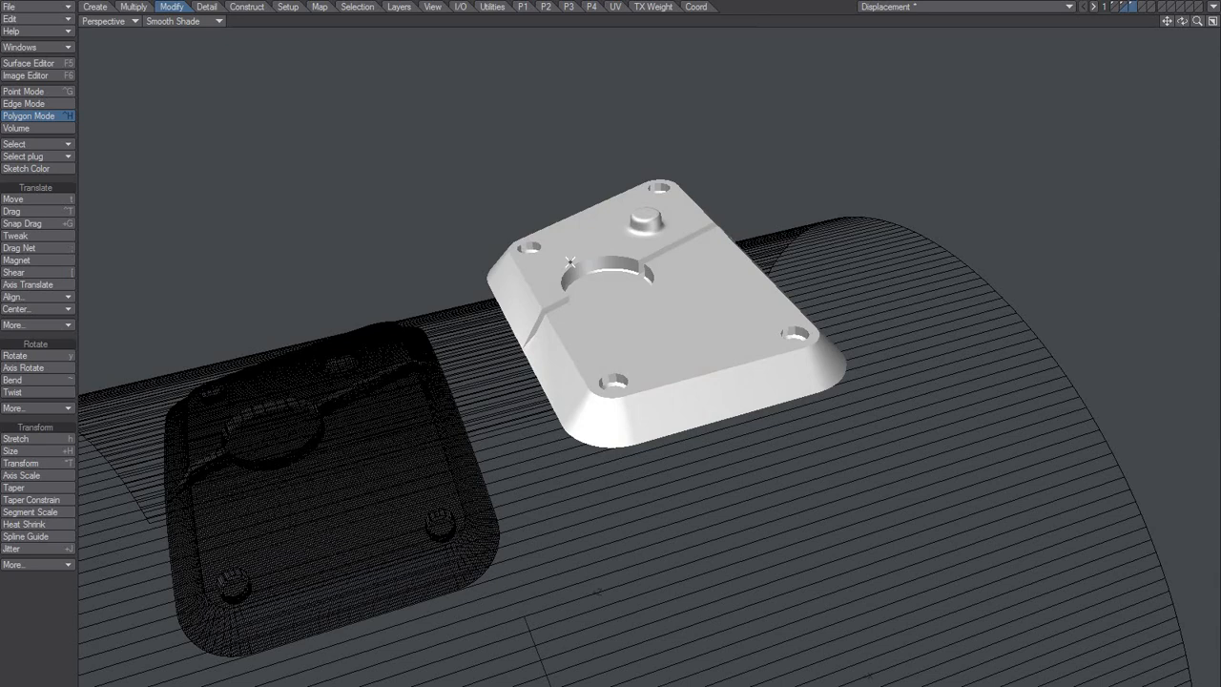
alt+drag(571, 262, 606, 322)
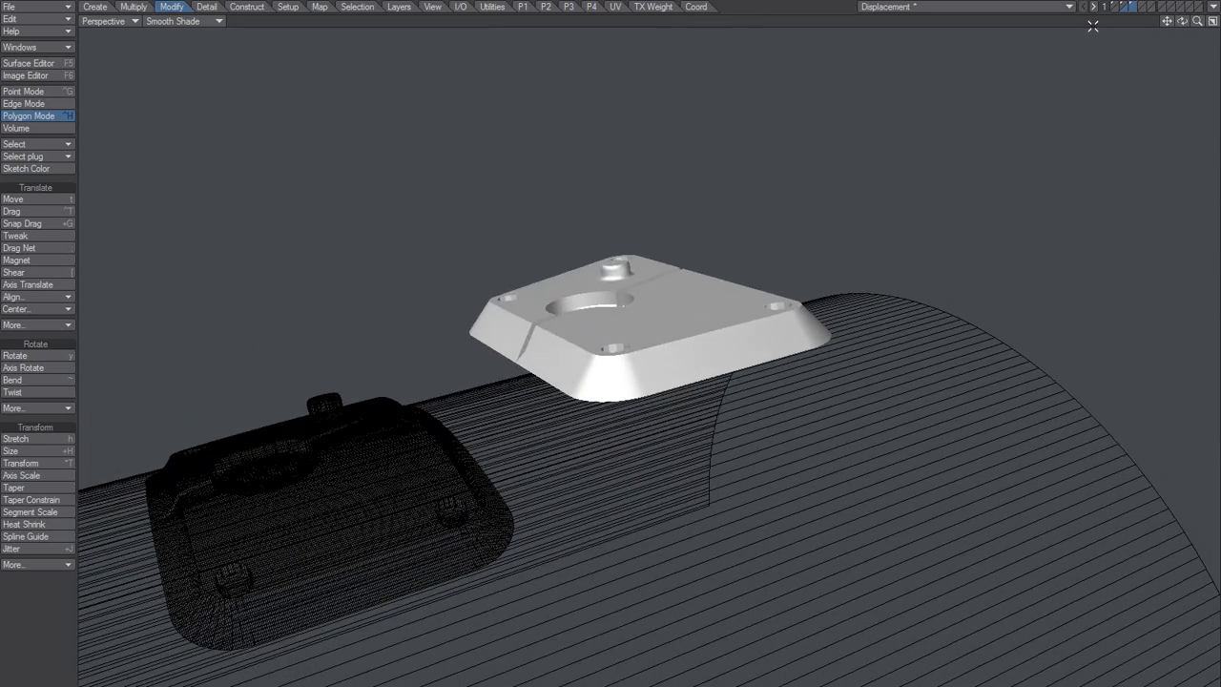
click(1126, 7)
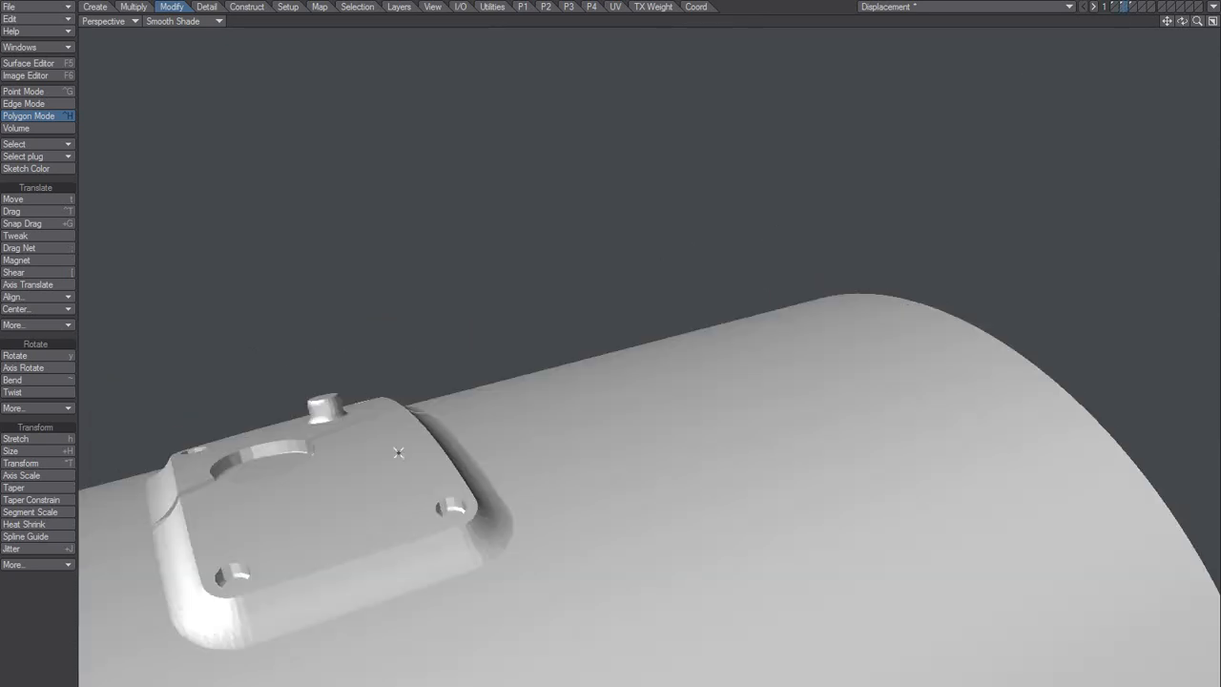
double_click(378, 489)
key(Delete)
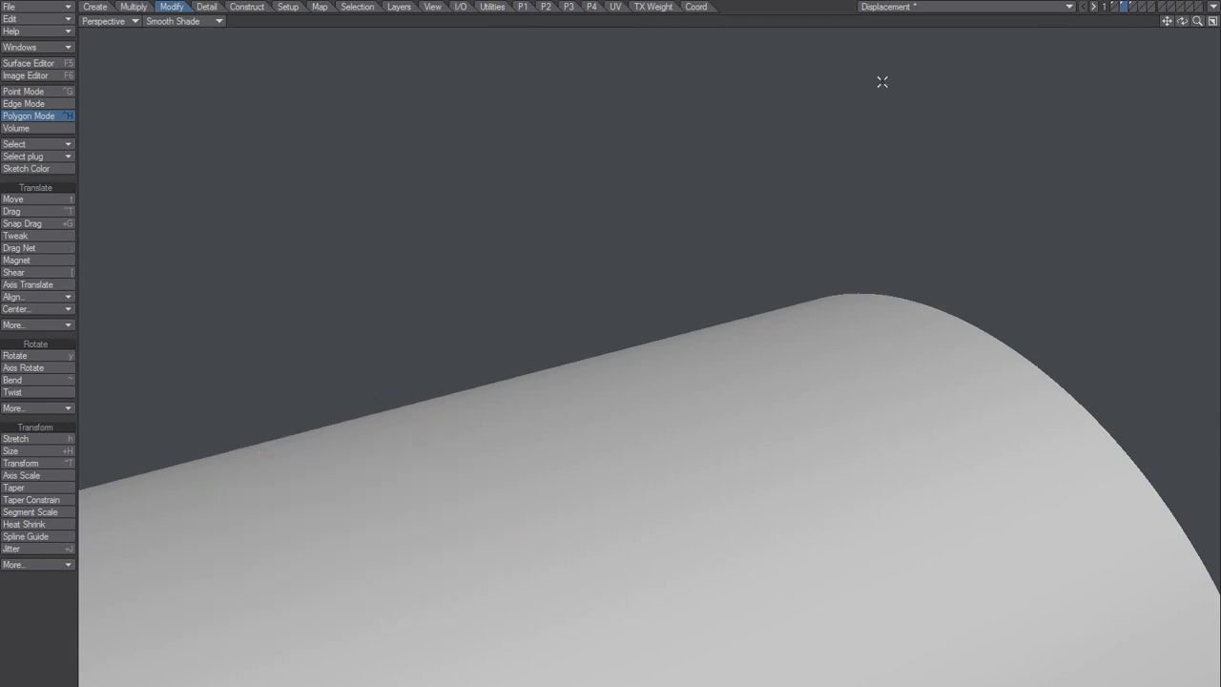
click(1131, 7)
click(1126, 12)
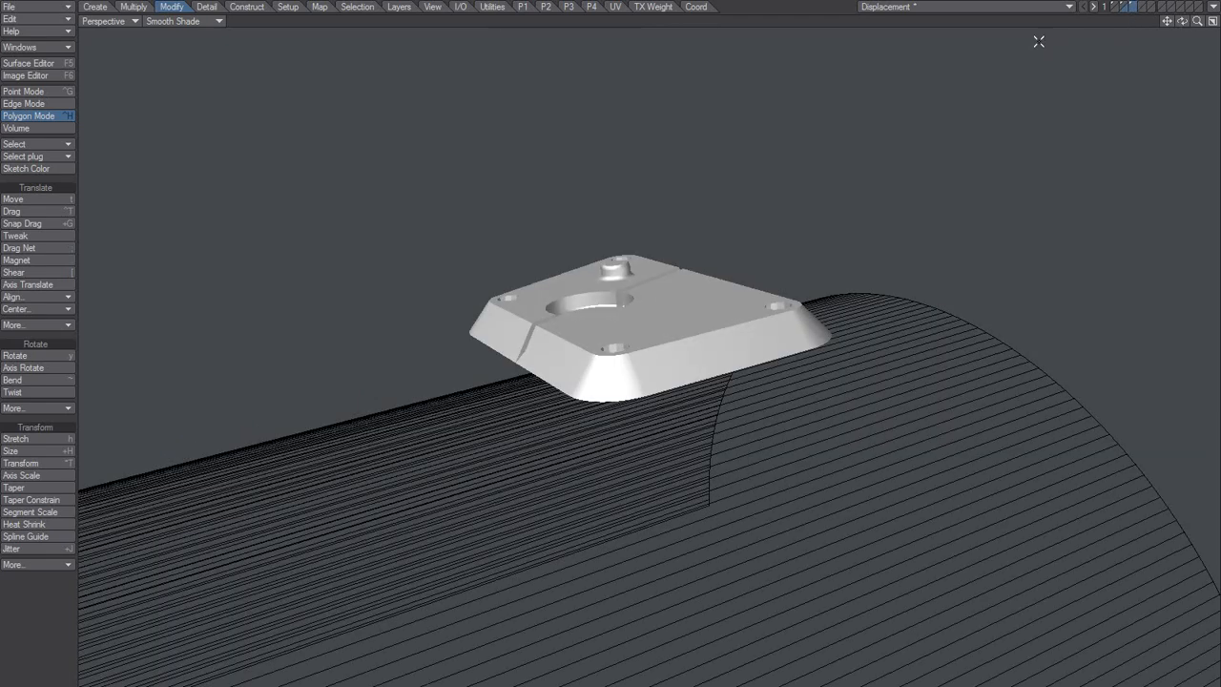
Step: Examine how the flat plate sits above the curved background surface from several angles
alt+drag(649, 307, 622, 351)
ctrl+alt+drag(622, 351, 496, 422)
mouse_move(610, 405)
alt+mouse_down()
mouse_move(782, 299)
mouse_move(607, 409)
alt+mouse_up()
ctrl+alt+drag(667, 310, 816, 227)
alt+drag(667, 303, 634, 277)
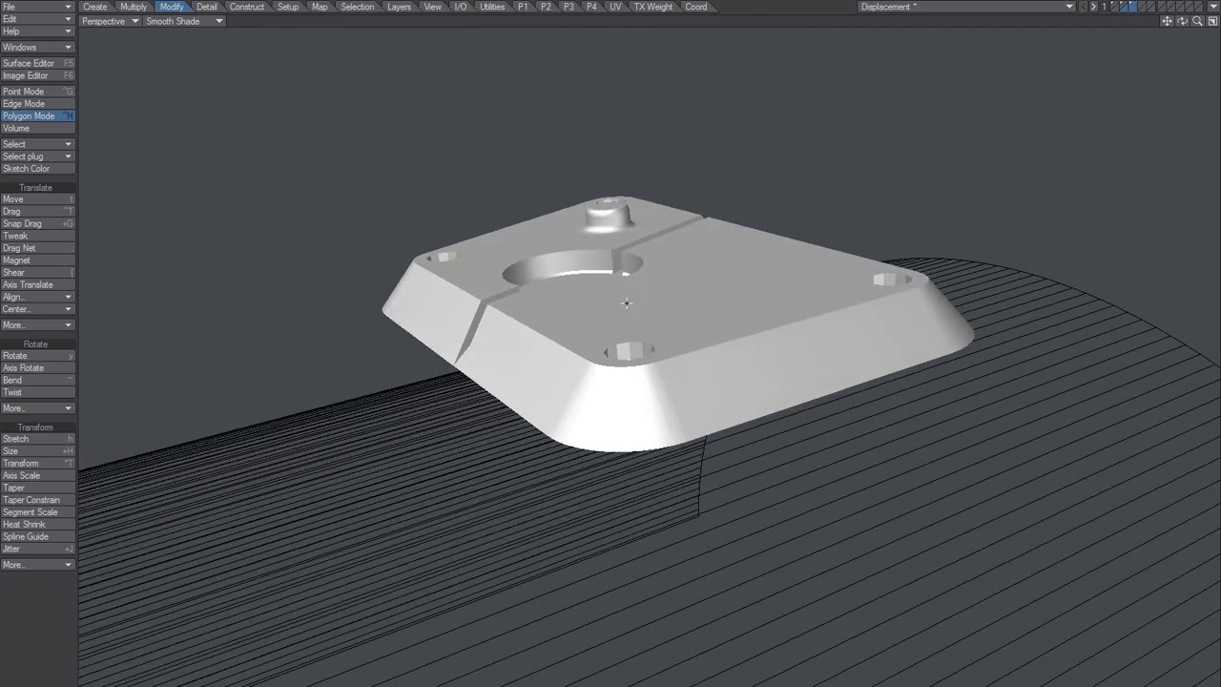
key(space)
key(space)
key(space)
alt+drag(440, 466, 485, 379)
mouse_move(601, 320)
alt+mouse_down()
mouse_move(586, 346)
mouse_move(601, 333)
alt+mouse_up()
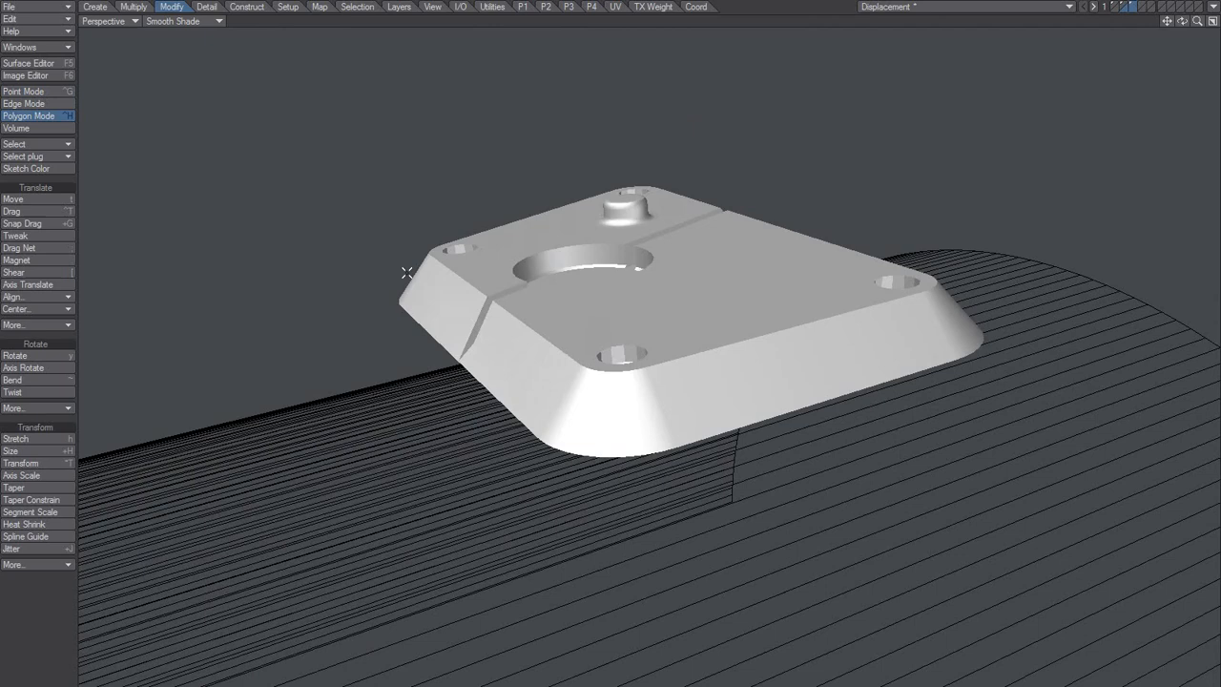
Step: Start a Textured Point operation on the plate with the weight map named new, and open its texture settings
click(320, 7)
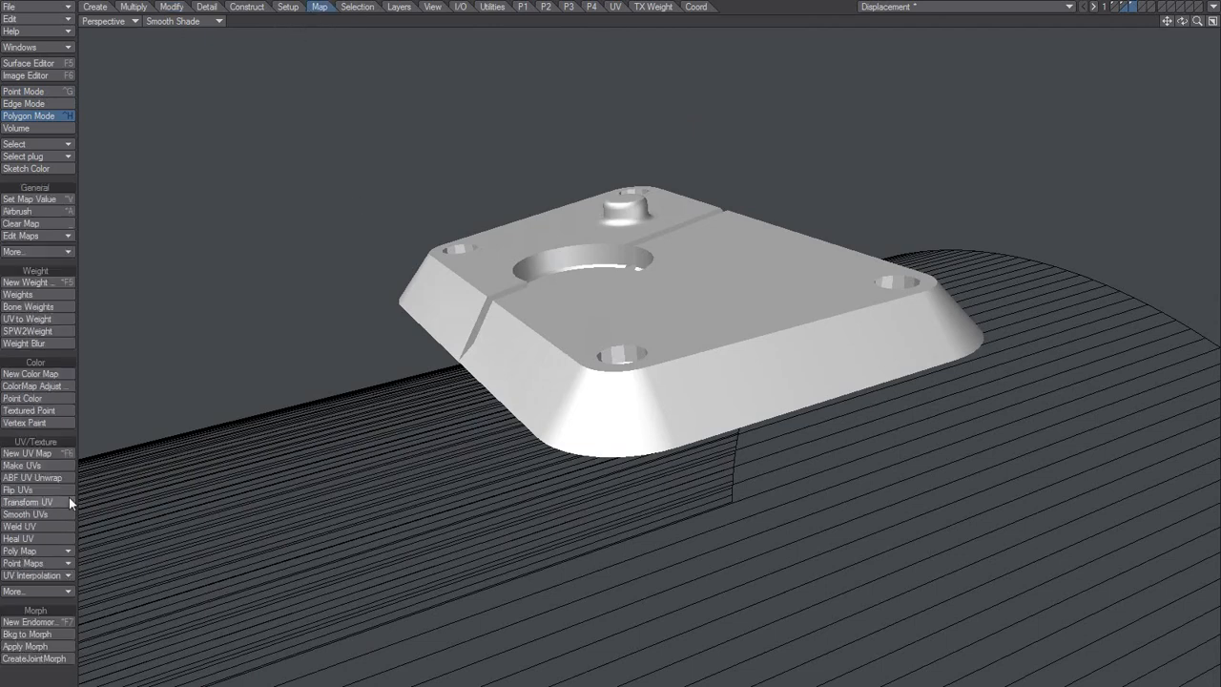
click(38, 410)
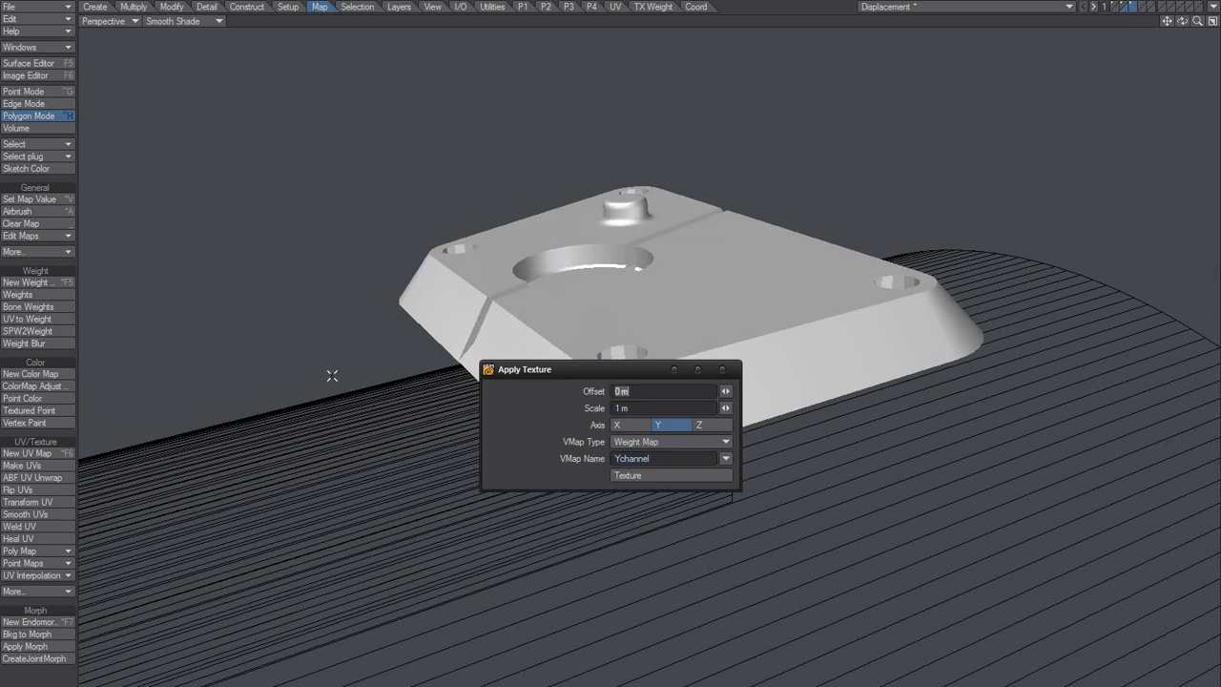
drag(606, 371, 327, 256)
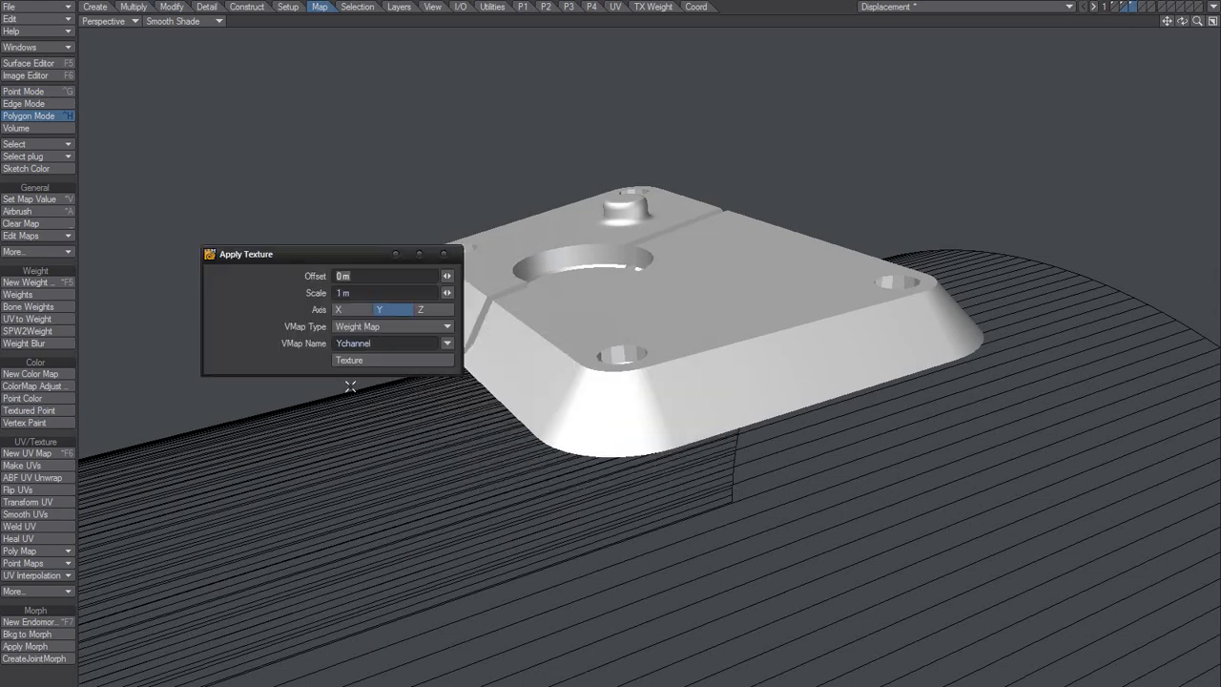
click(397, 345)
text(new)
key(Tab)
click(376, 362)
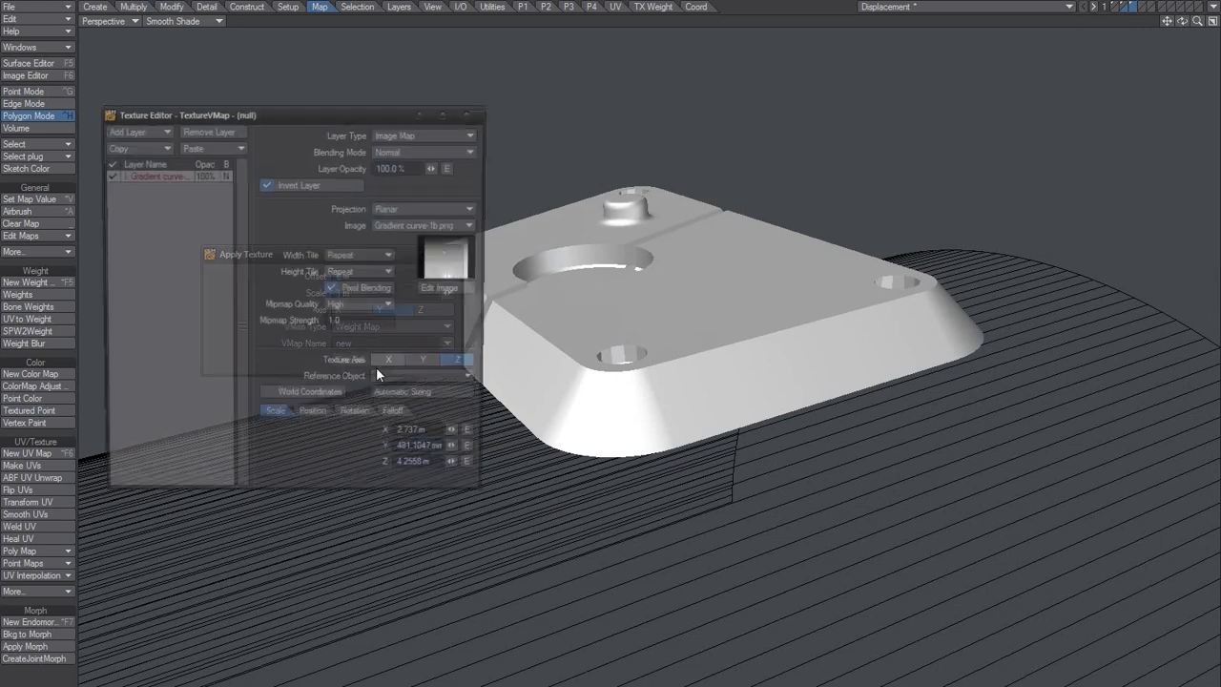
Step: Check the Y scale of the gradient image layer in the weight map texture
click(405, 454)
click(436, 454)
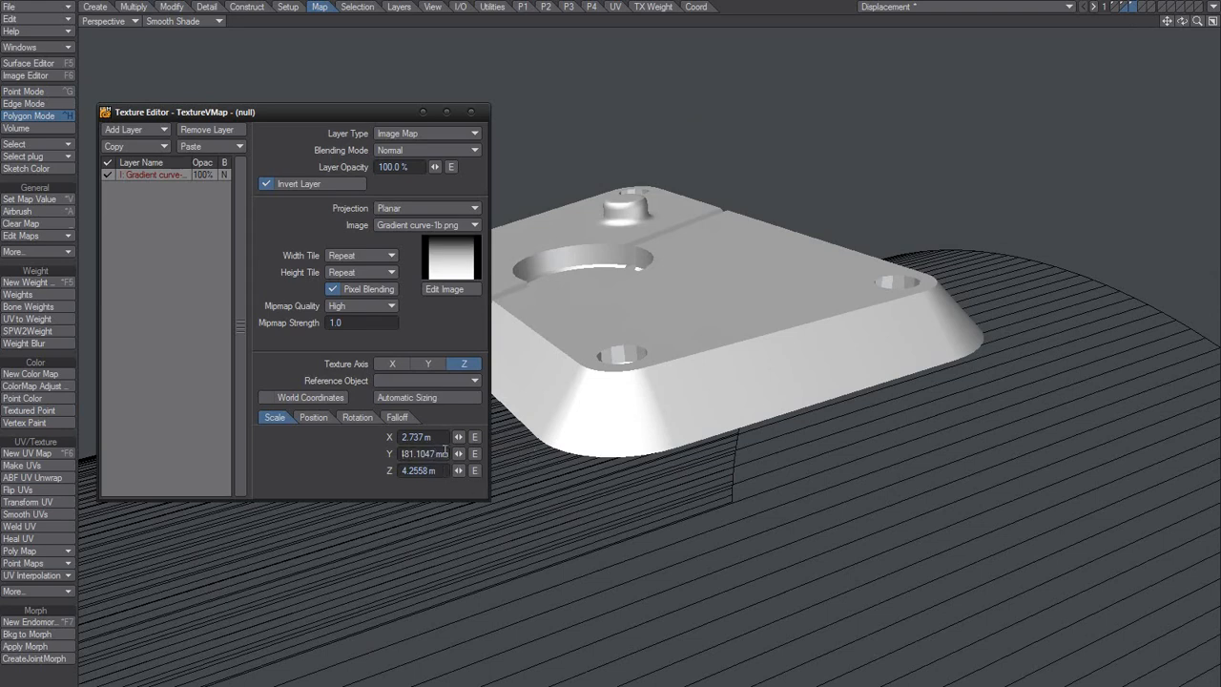
drag(444, 451, 318, 465)
Step: Automatically size the Default surface's color texture, set its texture axis to Y, review the scale values, and close the surface settings
click(44, 62)
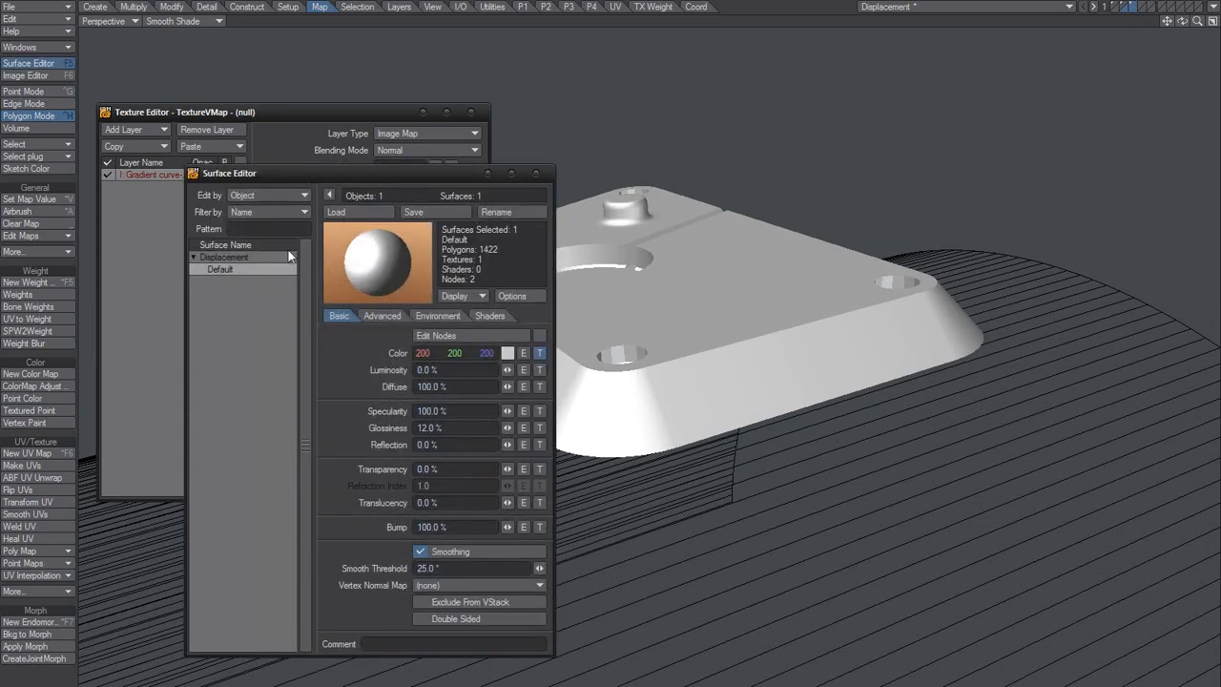
click(540, 353)
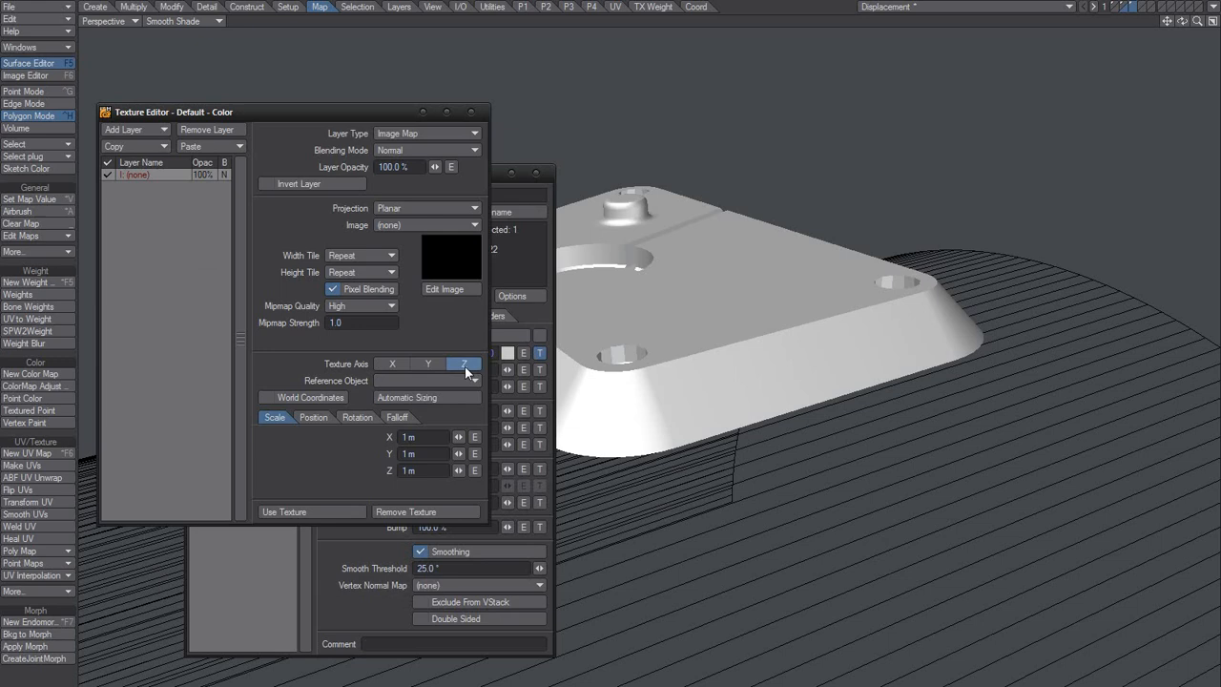
click(425, 396)
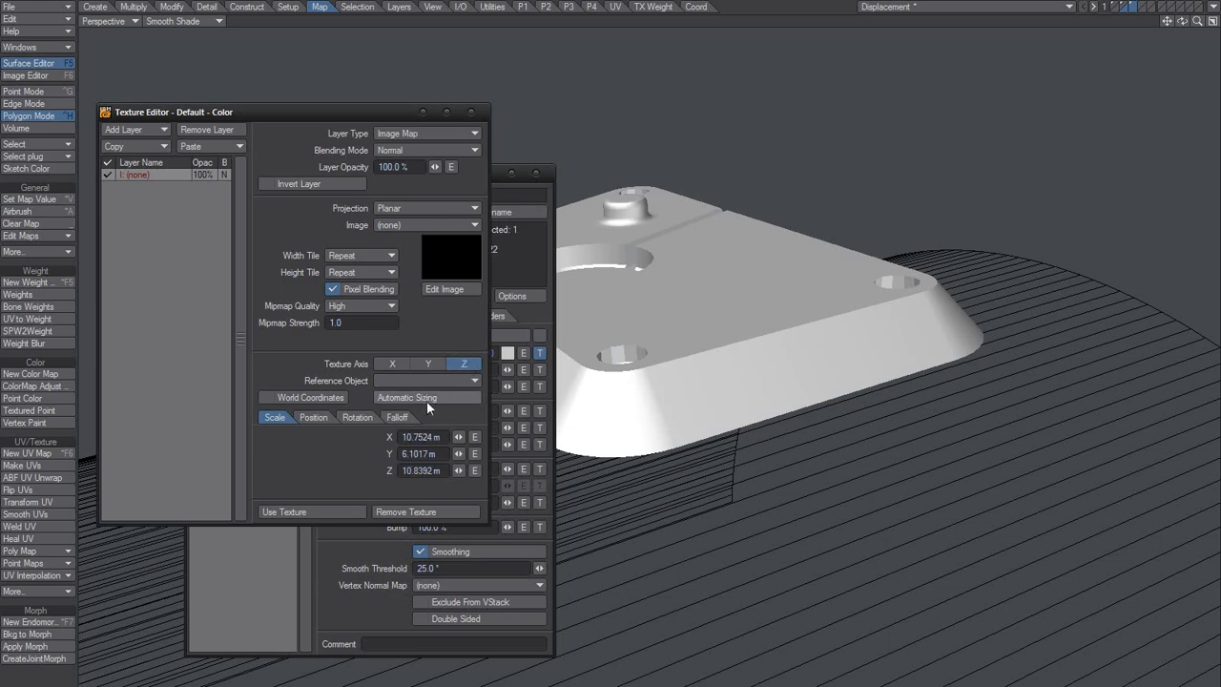
click(431, 455)
click(428, 364)
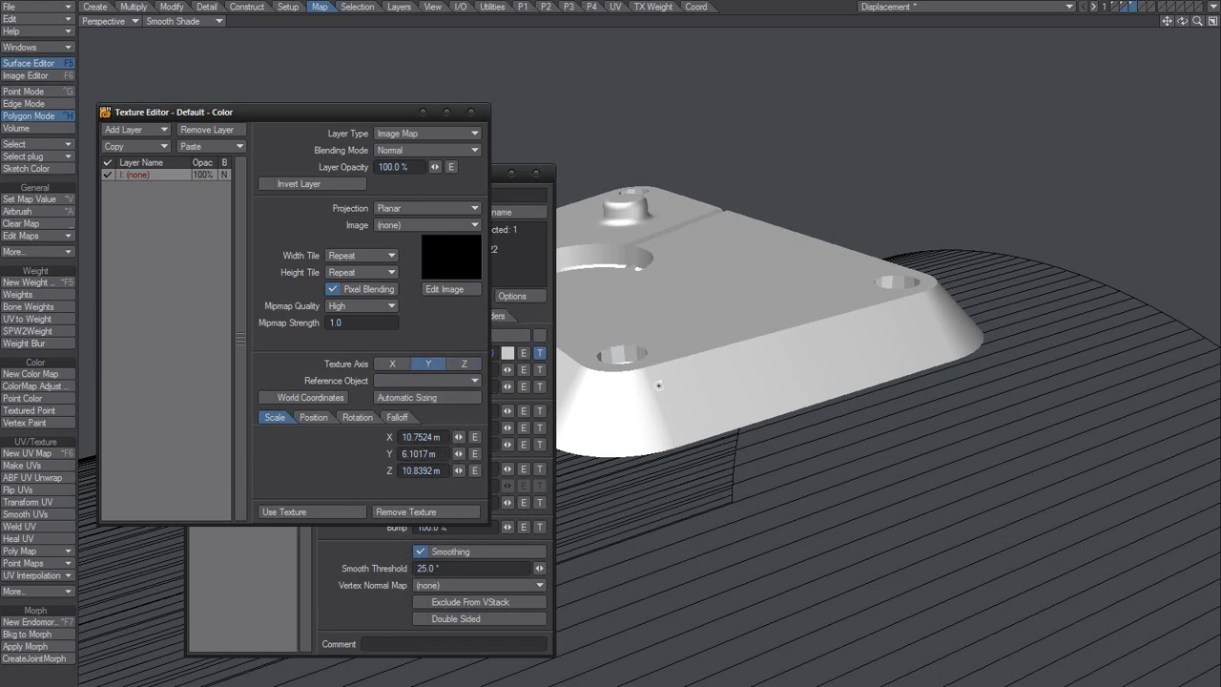
alt+drag(658, 385, 633, 349)
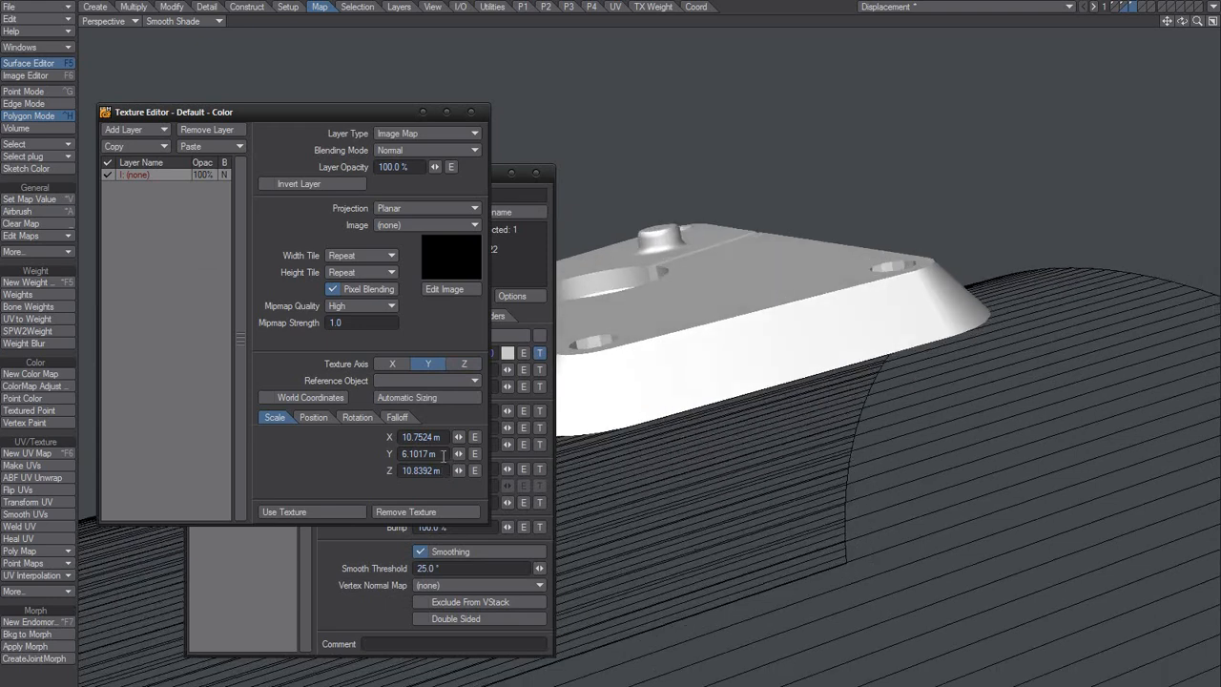
alt+drag(687, 297, 573, 339)
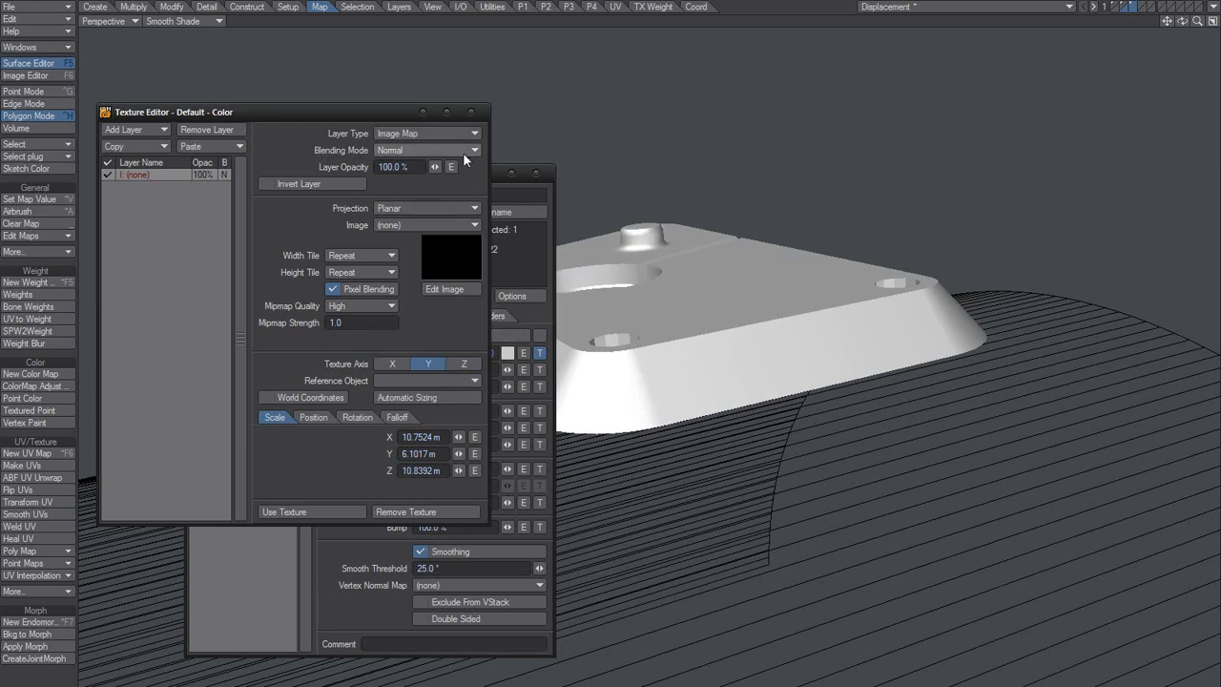
click(473, 113)
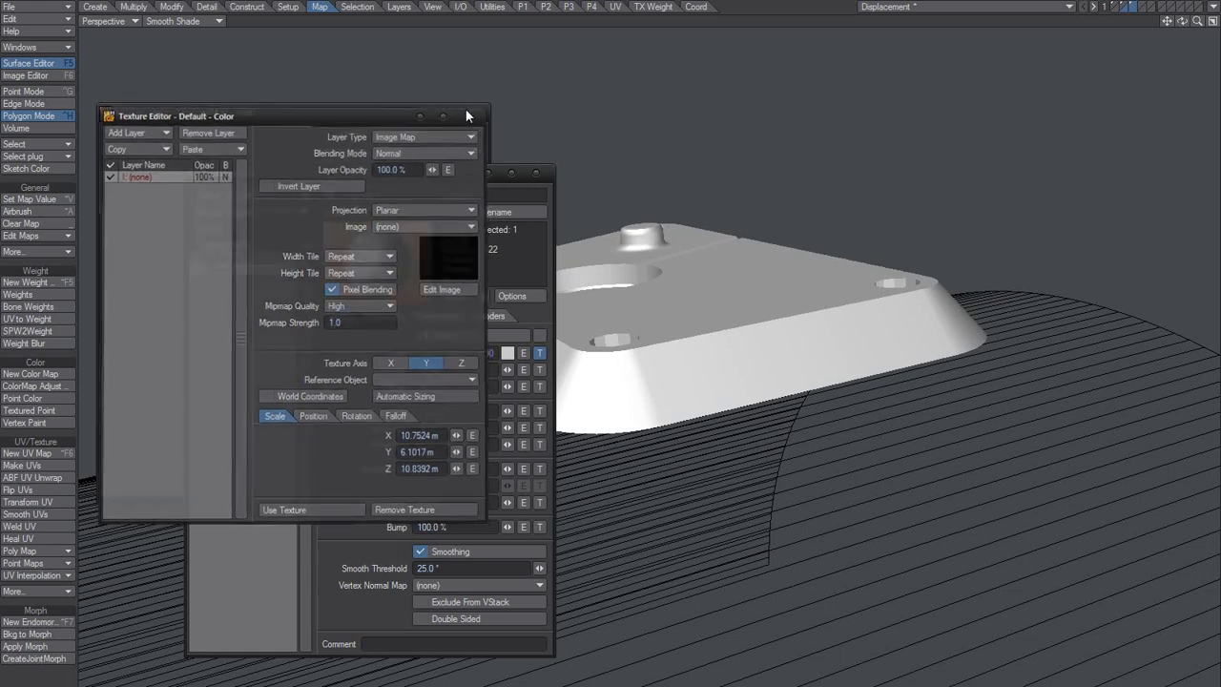
click(512, 174)
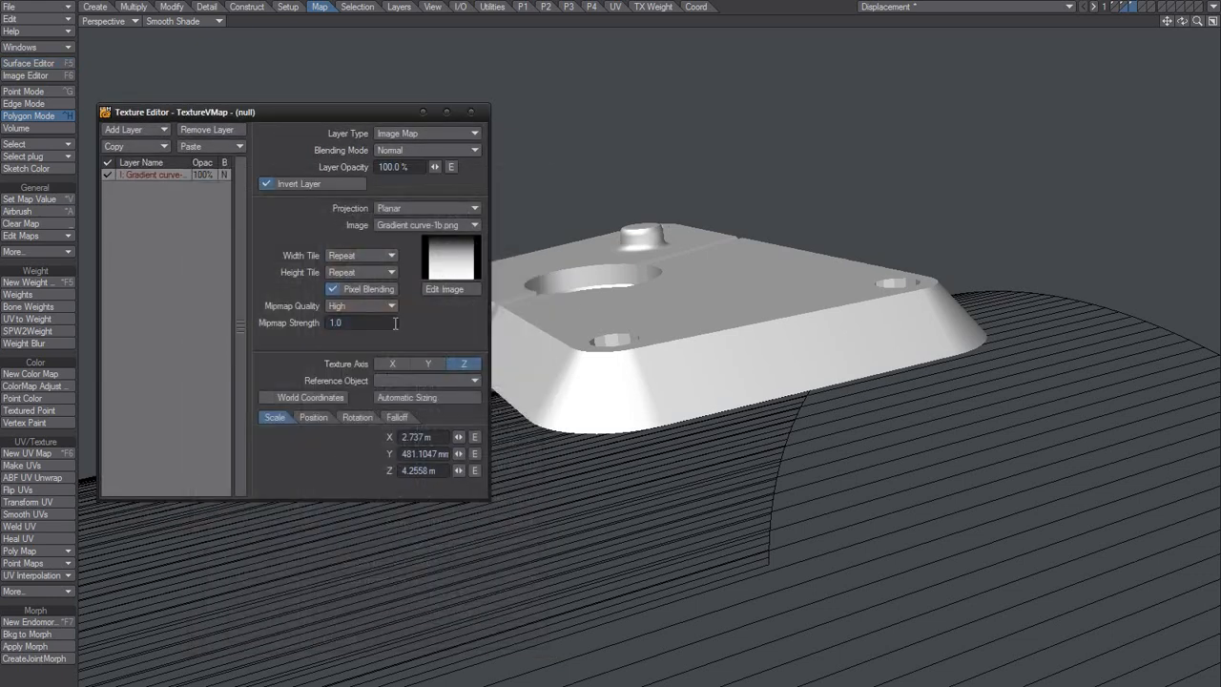
Step: Copy the plate's Y size from the Absolute Size options and cancel without resizing
click(172, 7)
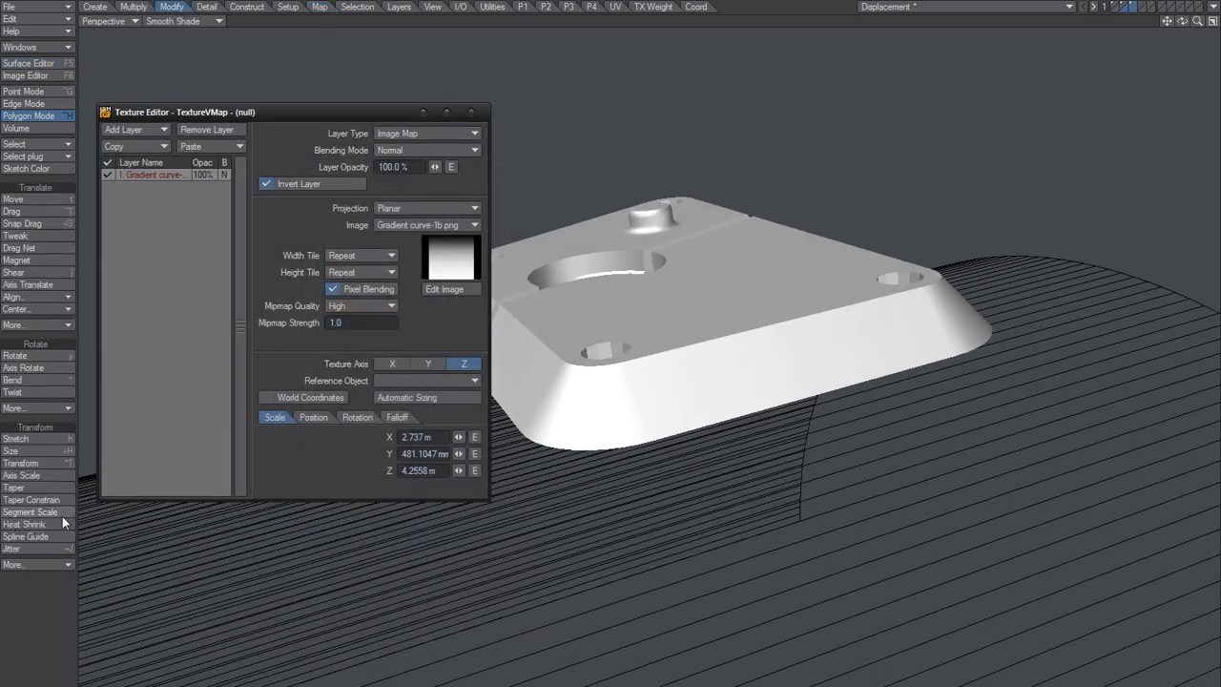
click(38, 564)
click(95, 556)
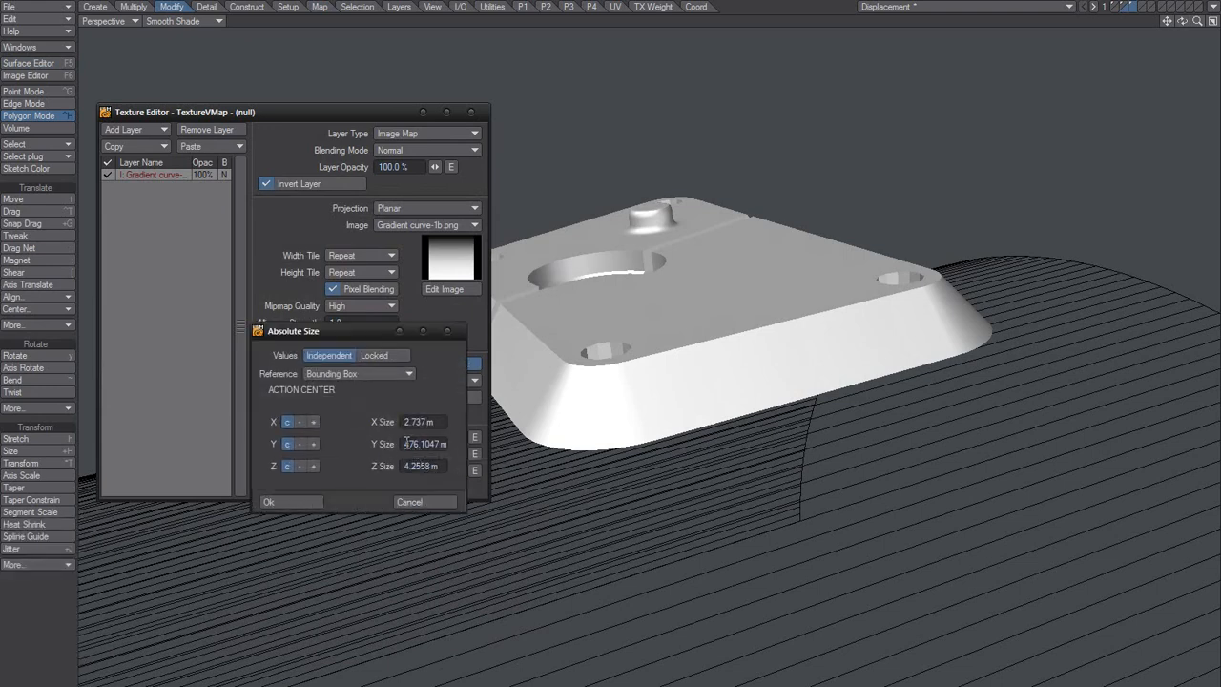
click(406, 443)
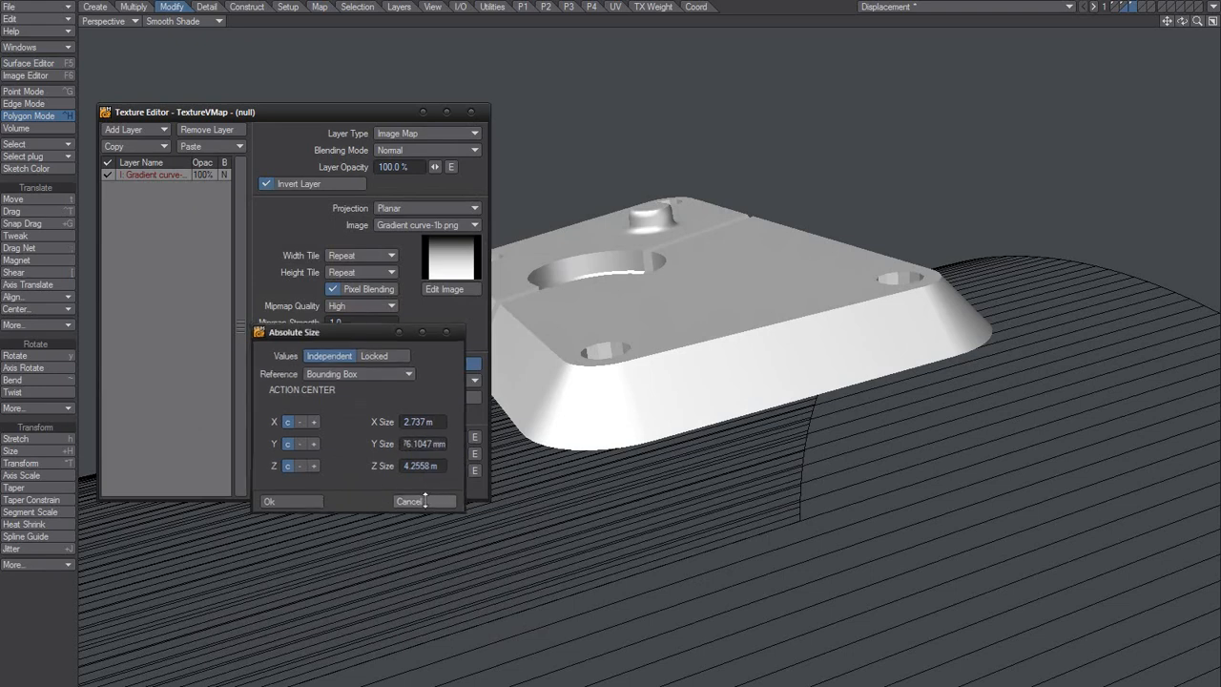
click(405, 502)
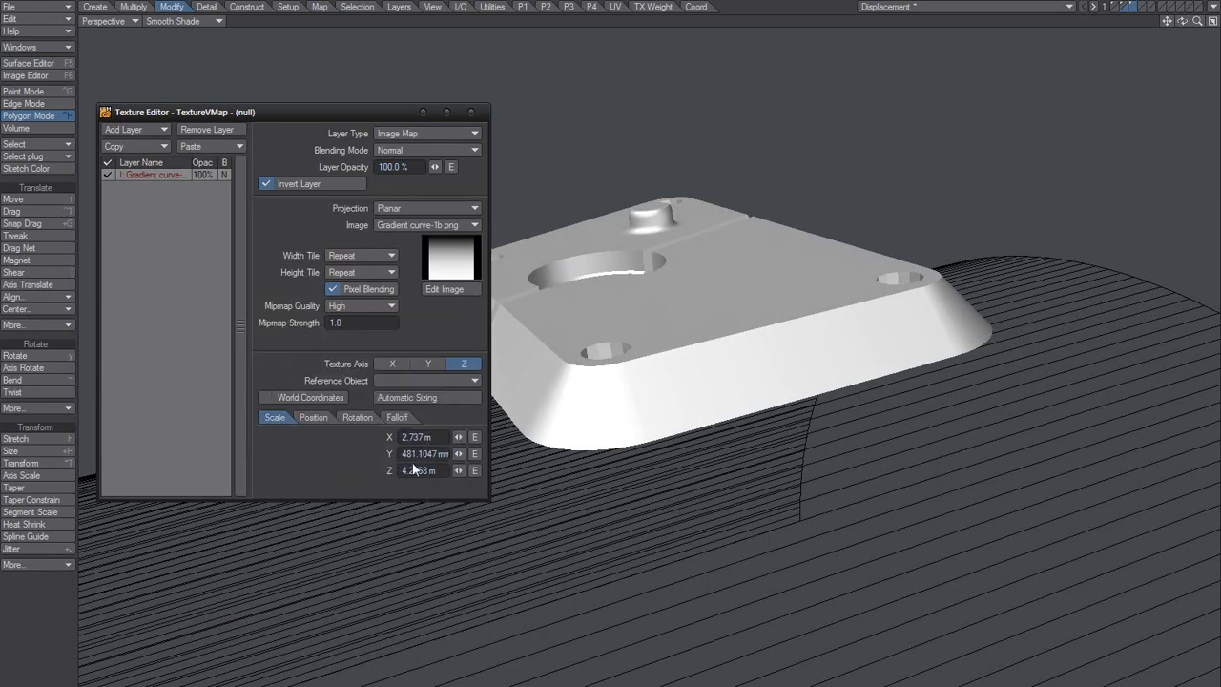
Step: Set the gradient layer's Y scale to 1 m and display the perspective view in Weight Shade
drag(426, 454, 311, 469)
text(1)
key(Tab)
click(195, 21)
click(227, 79)
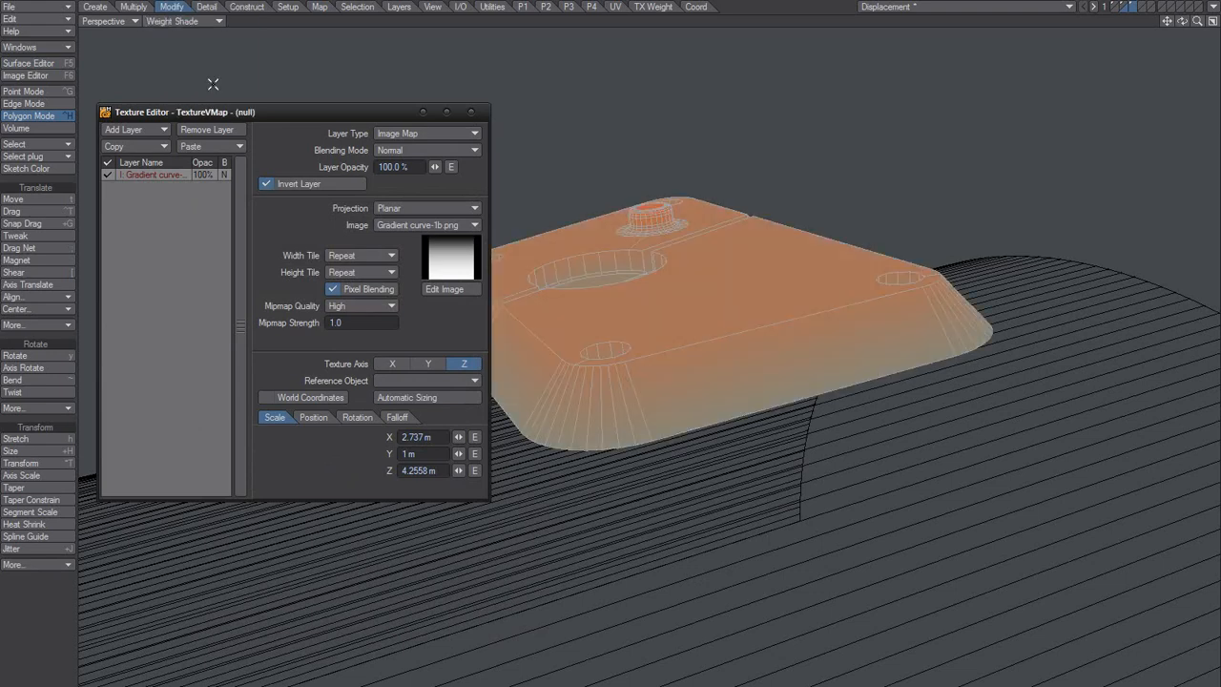
alt+drag(684, 314, 626, 354)
Step: Paste the copied plate height of 476.1047 mm as the gradient layer's Y scale and close the texture settings
click(435, 455)
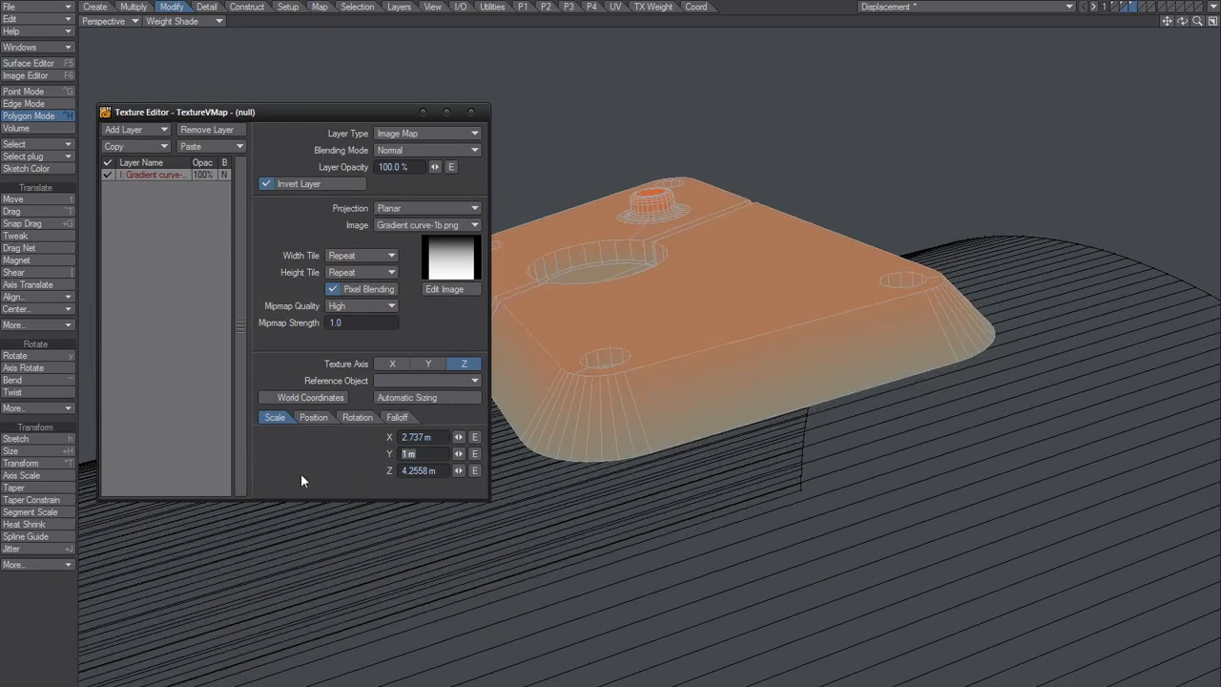
text(476.1047 mm)
key(Tab)
ctrl+alt+drag(660, 351, 632, 401)
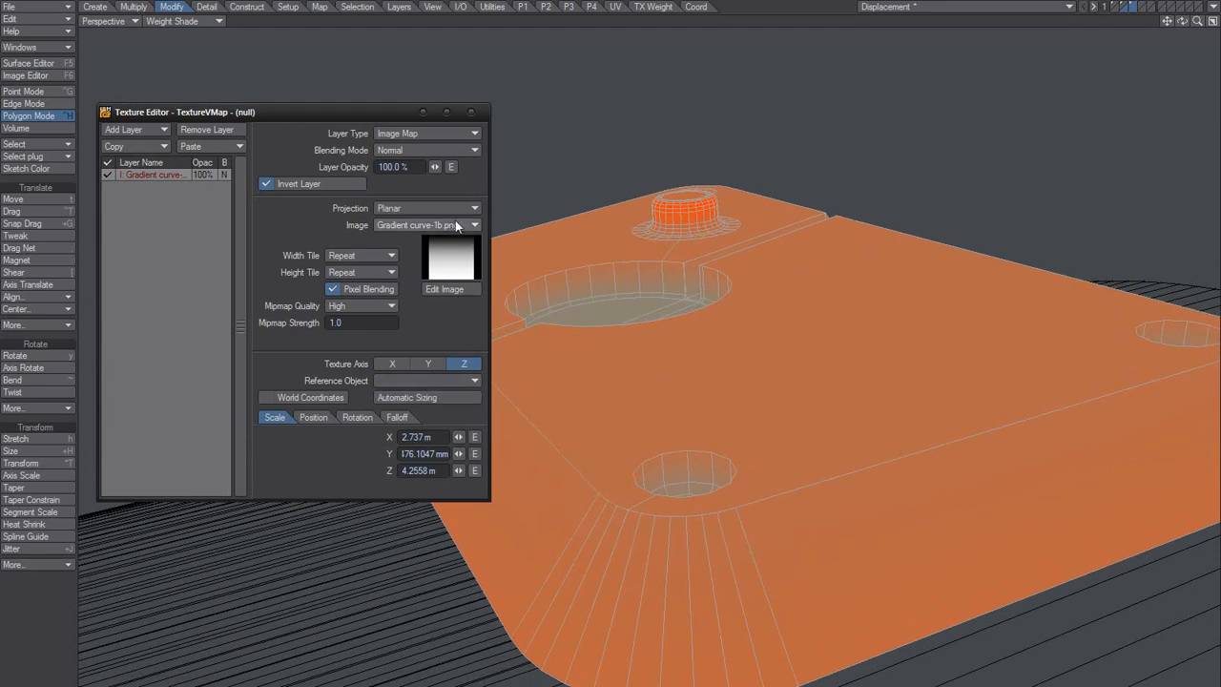
click(473, 110)
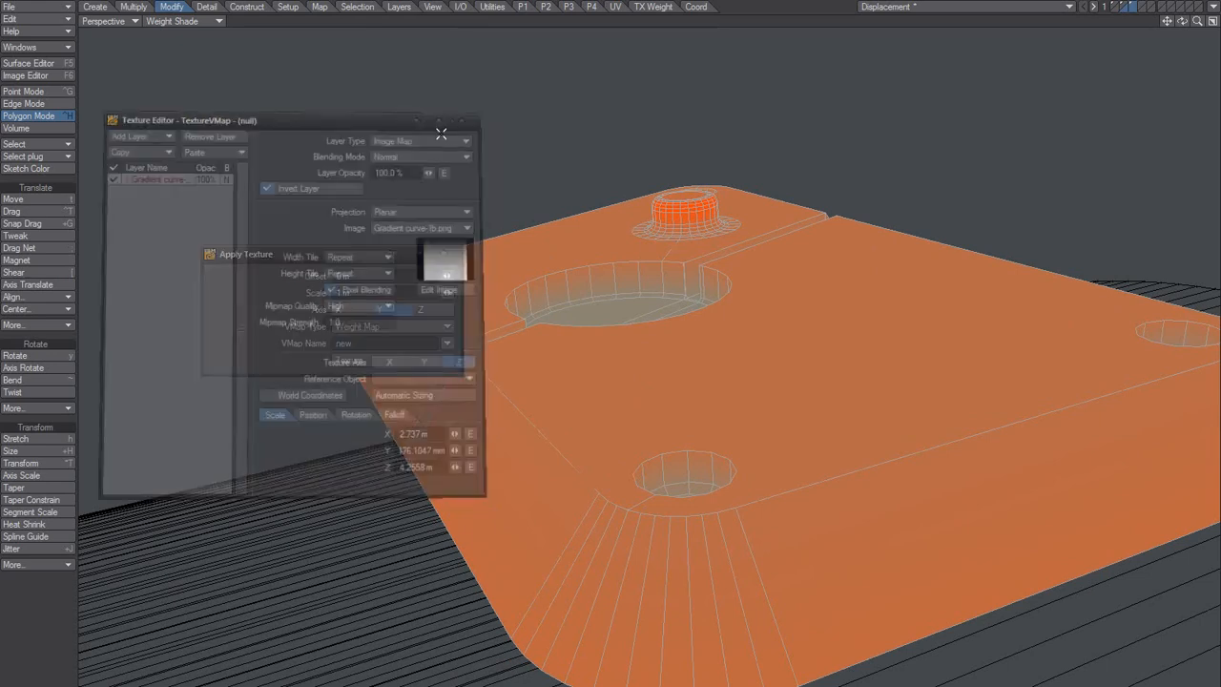
click(445, 254)
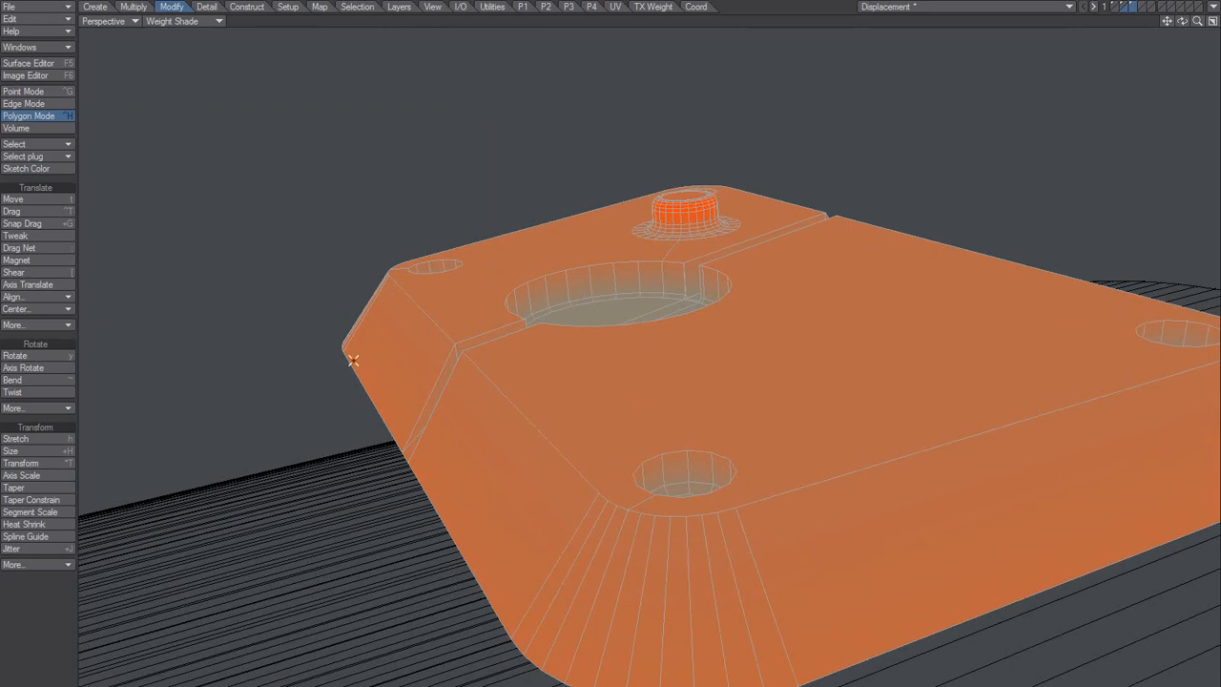
Step: Slice the plate into fine strips along the X axis with Julienne
click(138, 7)
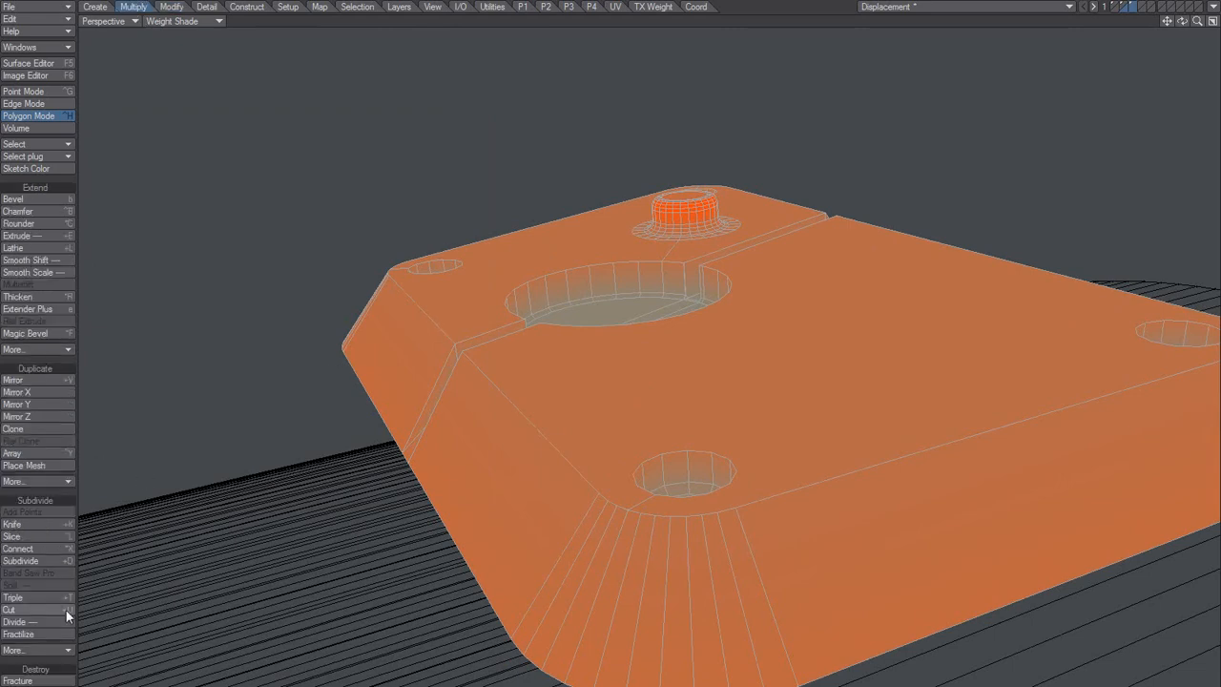
click(38, 649)
click(53, 660)
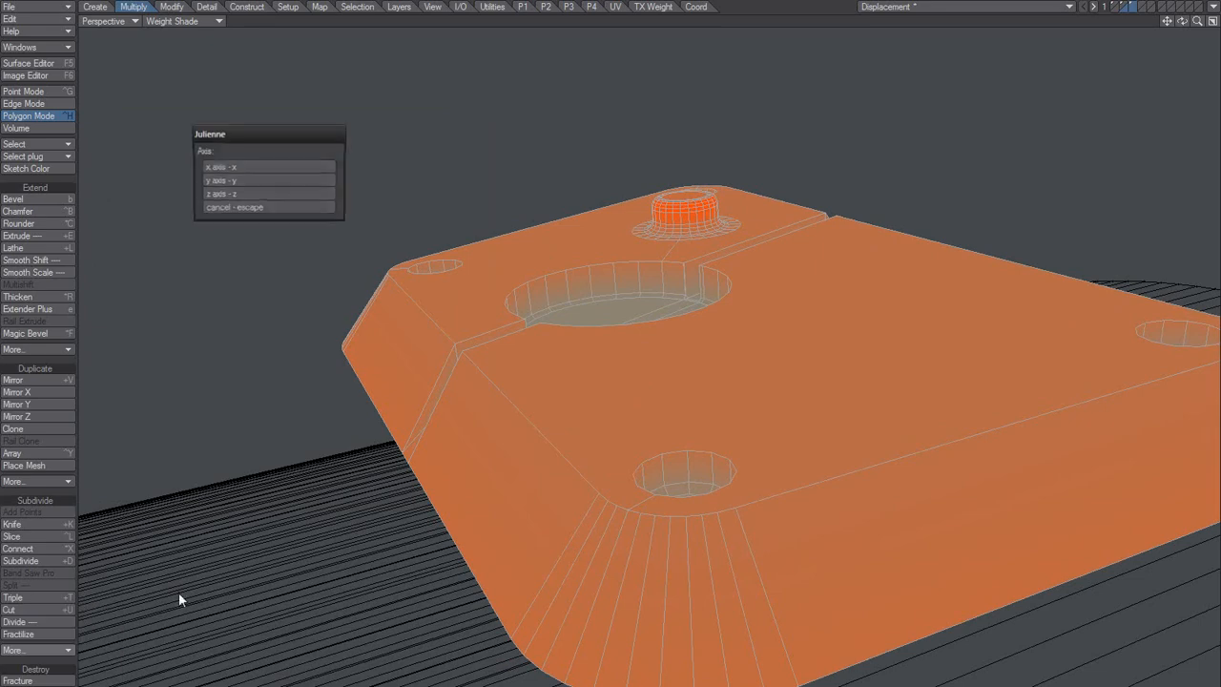
click(263, 169)
click(244, 180)
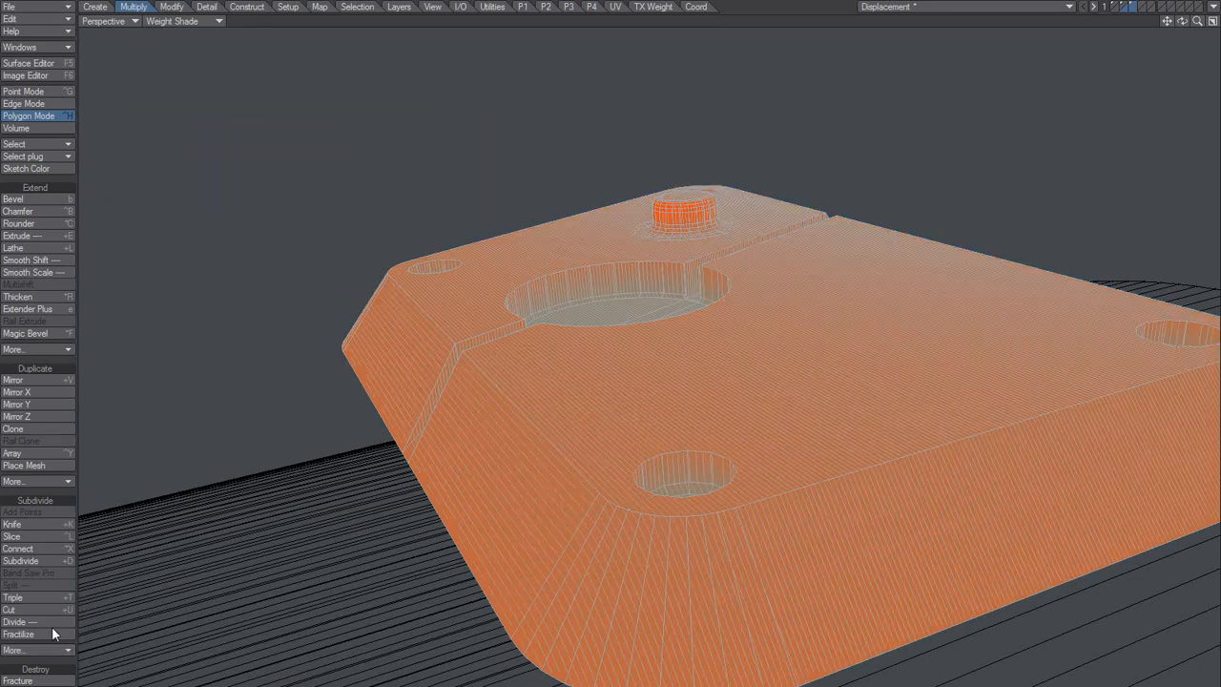
Step: Slice the plate along the Z axis with Julienne to complete a fine grid of polygons
click(38, 650)
click(86, 641)
key(z)
alt+drag(431, 384, 580, 427)
Step: Start a Textured Point operation on the weight map named new and automatically size its gradient texture
click(321, 7)
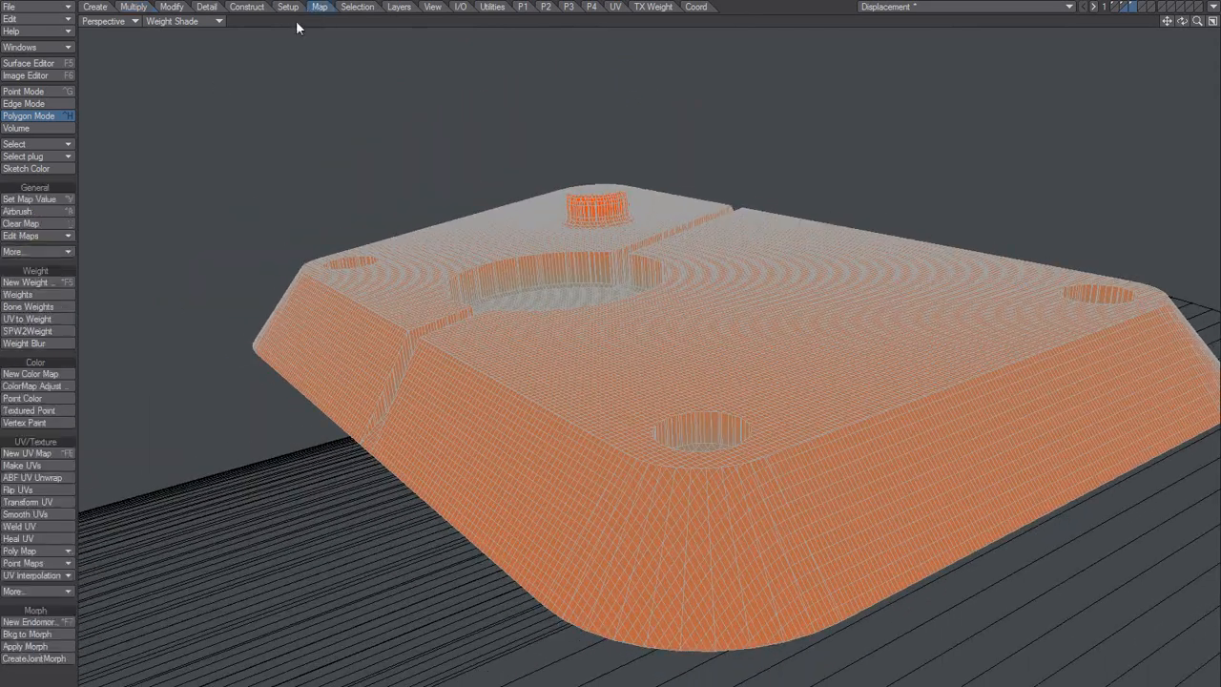
click(52, 409)
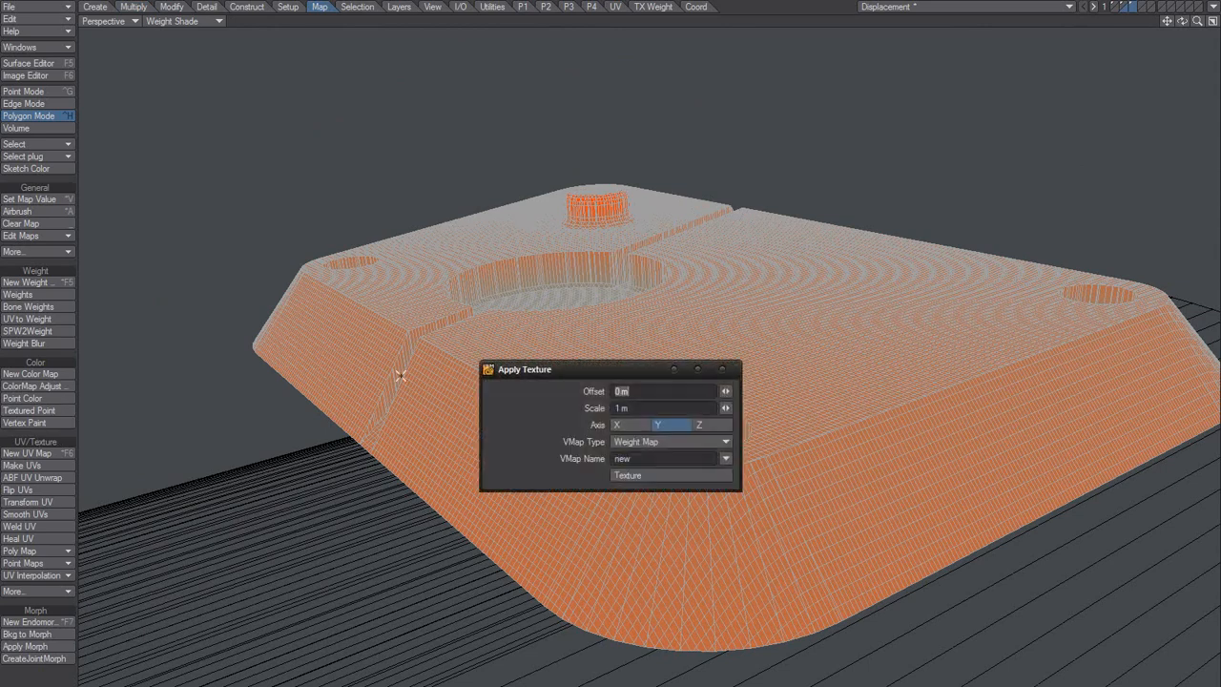
drag(581, 368, 229, 192)
click(289, 313)
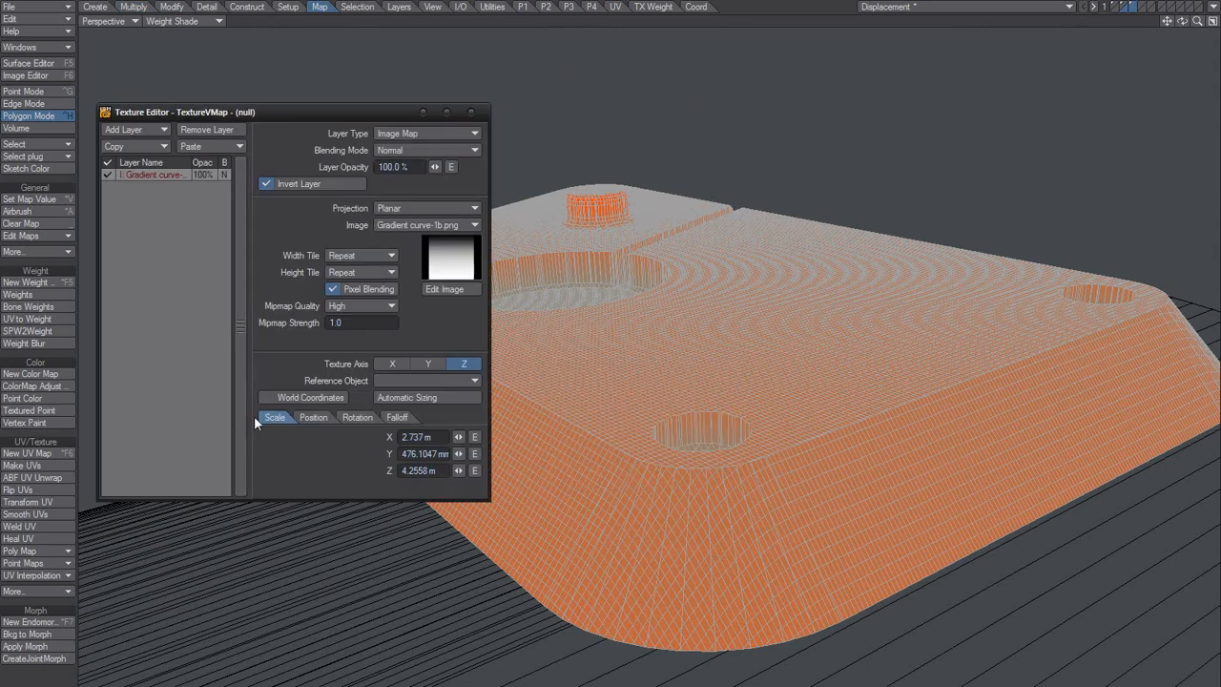
click(437, 398)
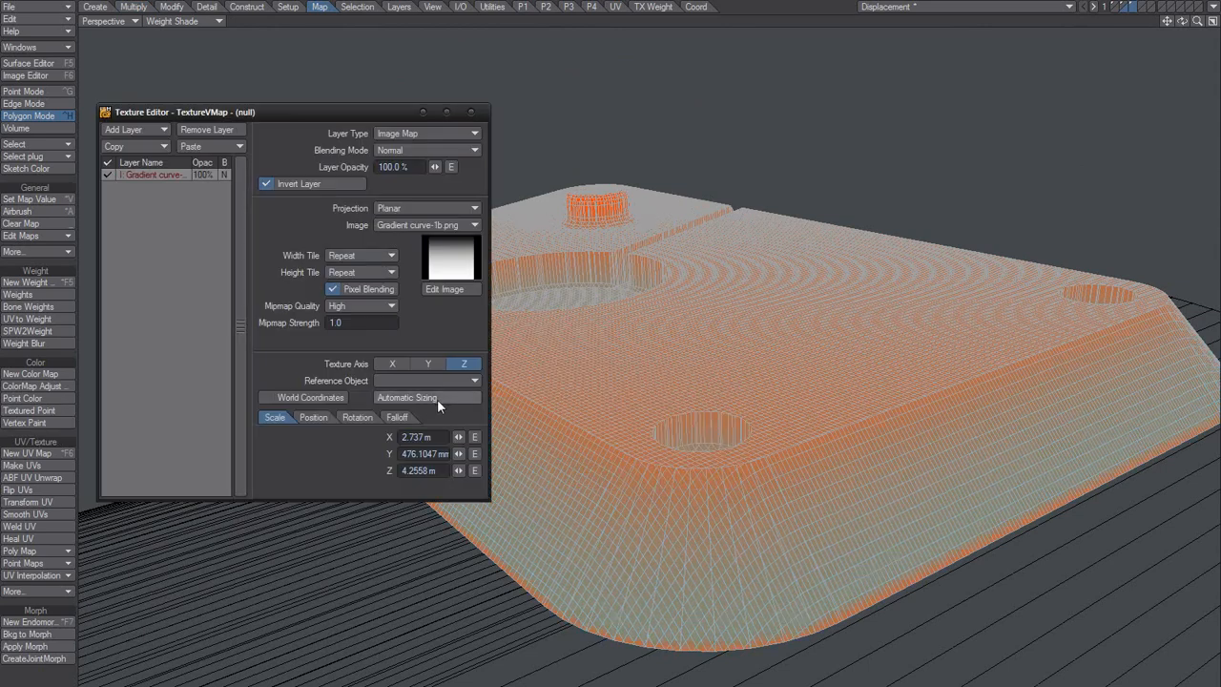
Step: Examine the weight gradient on the plate's raised knob, the groove and the walls of the large recess
alt+drag(603, 365, 684, 381)
scroll(679, 336, up, 4)
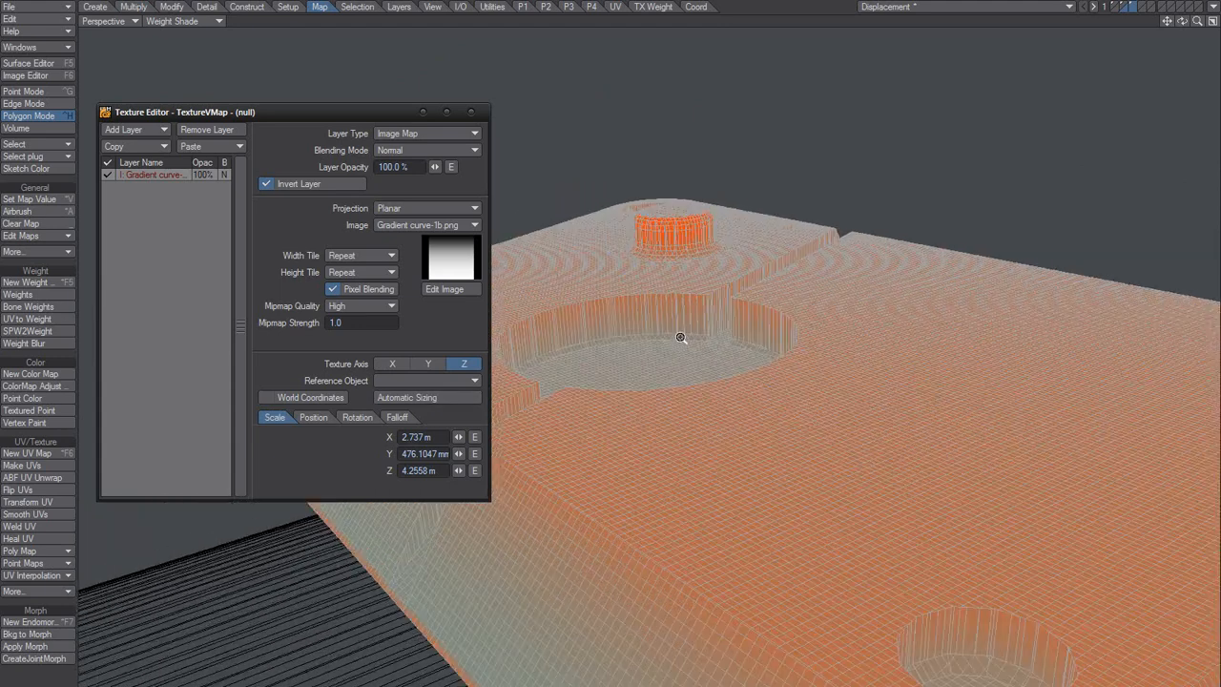
alt+drag(678, 336, 640, 388)
alt+drag(602, 347, 665, 357)
key(g)
alt+drag(701, 254, 766, 273)
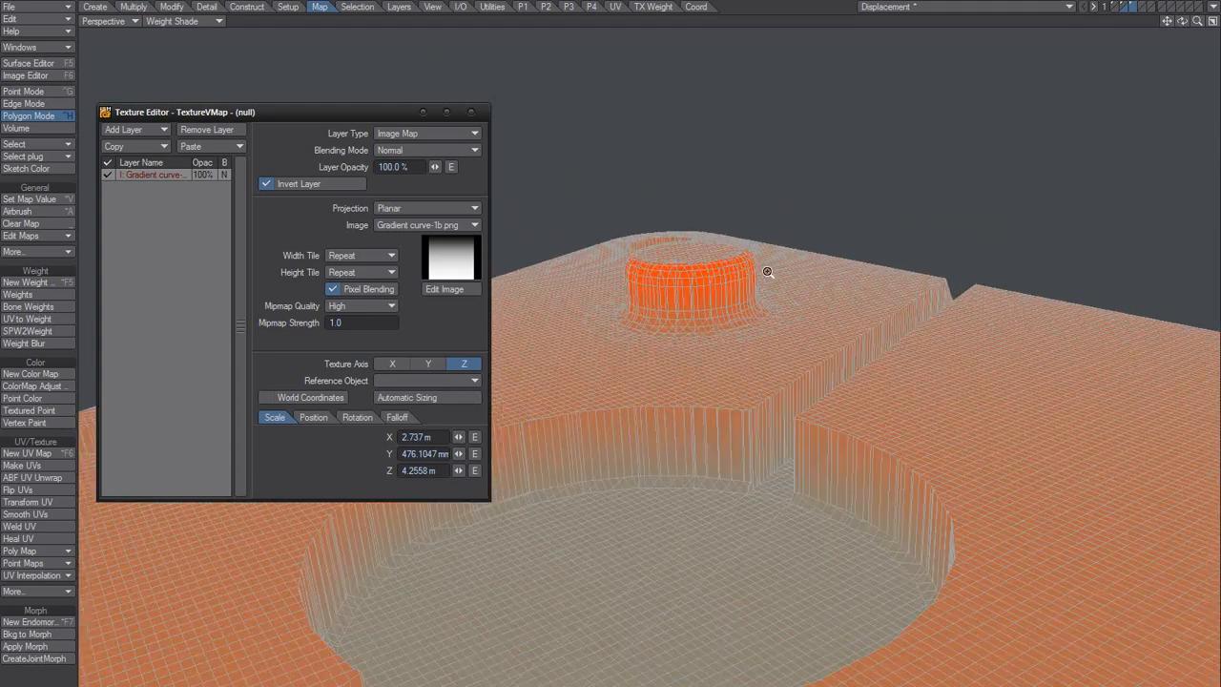
scroll(675, 380, up, 3)
alt+drag(687, 363, 676, 380)
scroll(676, 380, down, 3)
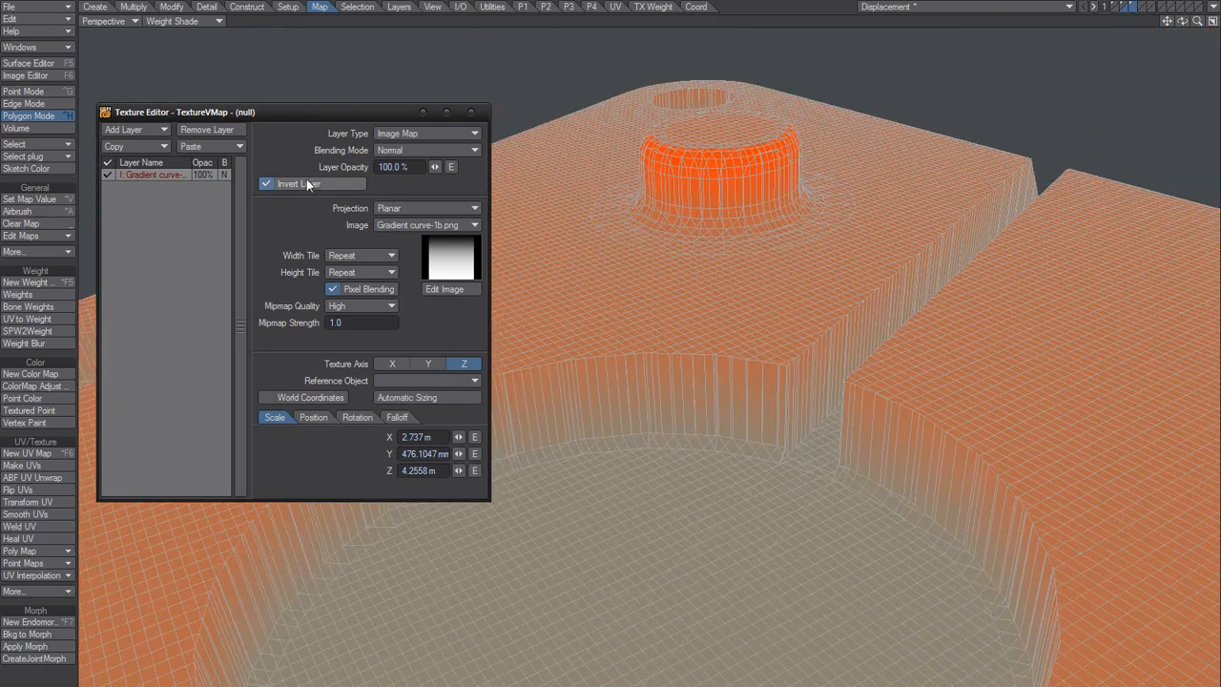
Step: Turn off Invert Layer to fine-tune the gradient's Y scale to 491.1047 mm, and turn the inversion back on
click(310, 181)
alt+drag(629, 215, 613, 304)
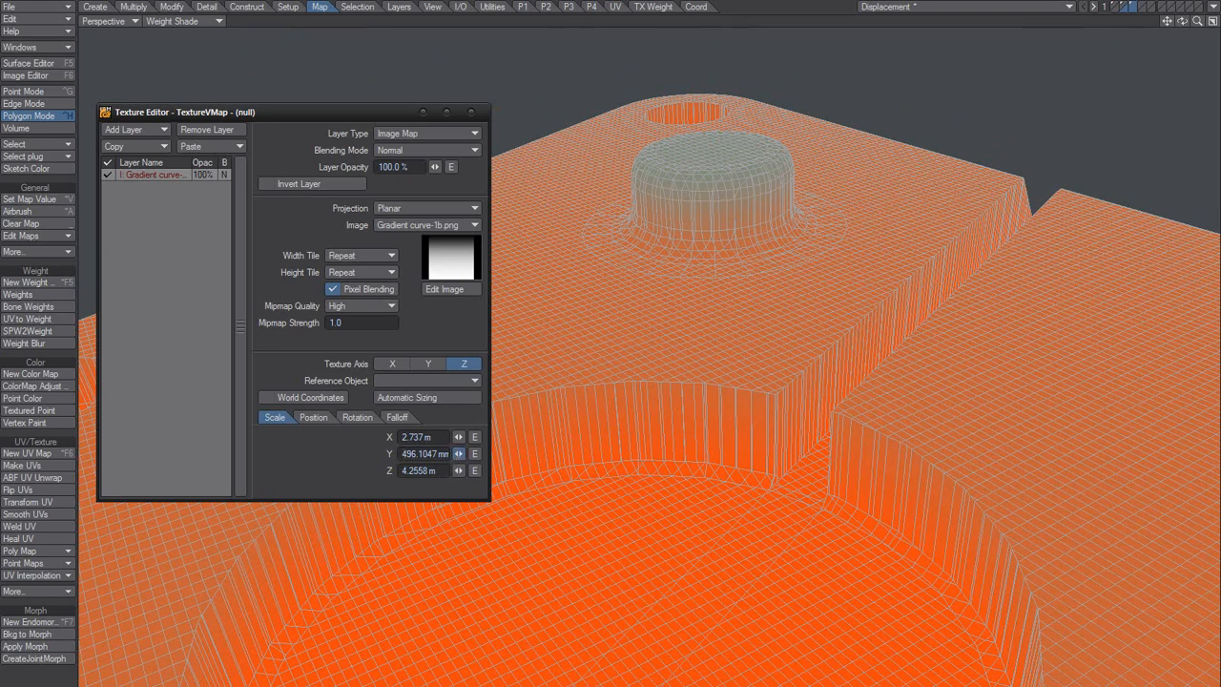
mouse_move(458, 453)
mouse_down()
mouse_move(441, 454)
mouse_move(461, 453)
mouse_up()
click(313, 184)
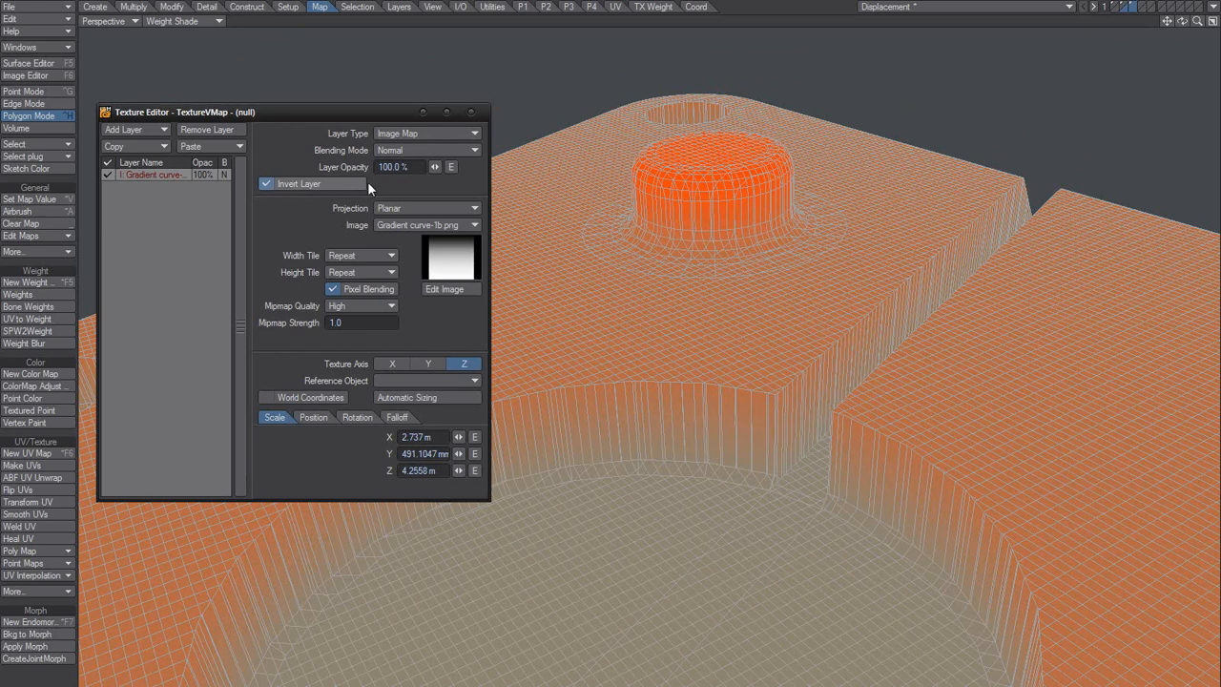
Step: Close the gradient's texture settings and finish the Textured Point operation
click(473, 112)
alt+drag(572, 328, 539, 228)
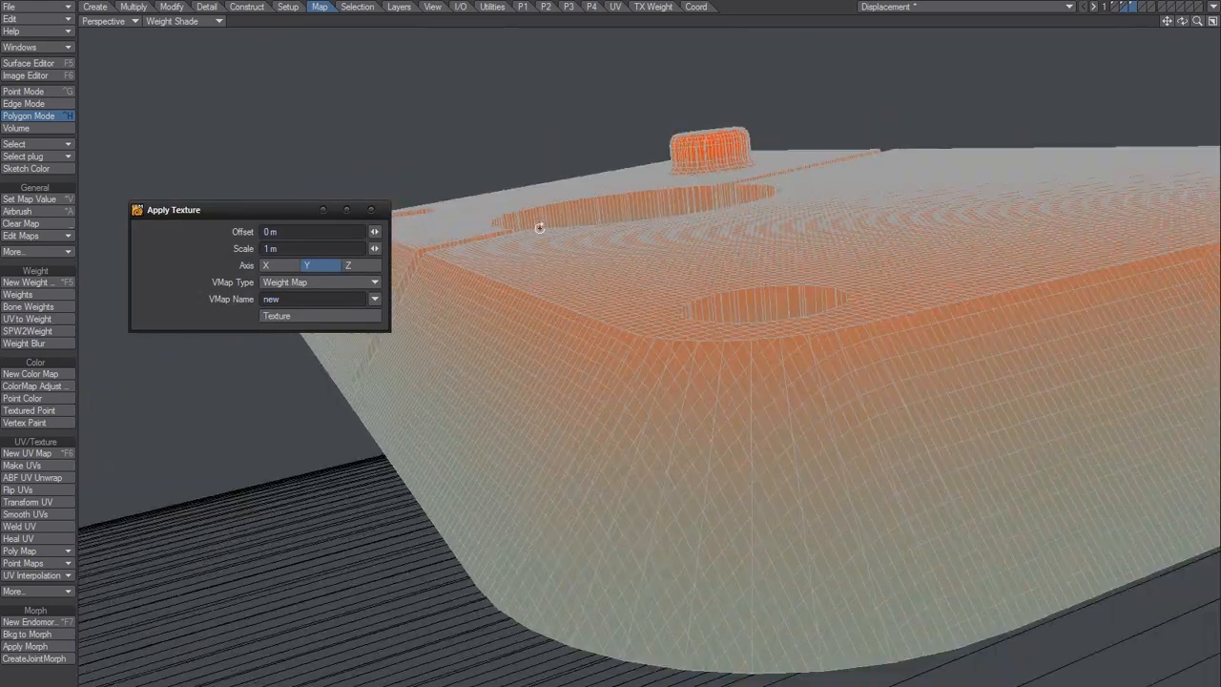
click(371, 209)
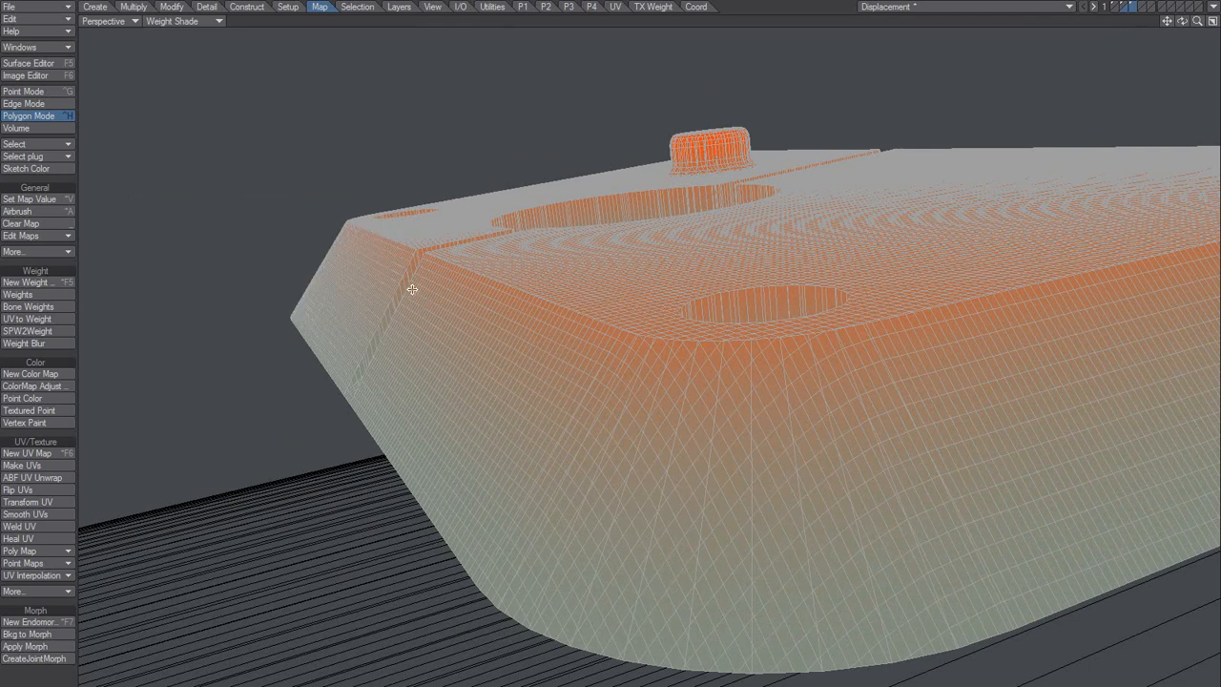
Step: Set the Move tool's falloff to Weight Map, try moving the plate down about 1.05 m, and undo it
key(n)
click(282, 237)
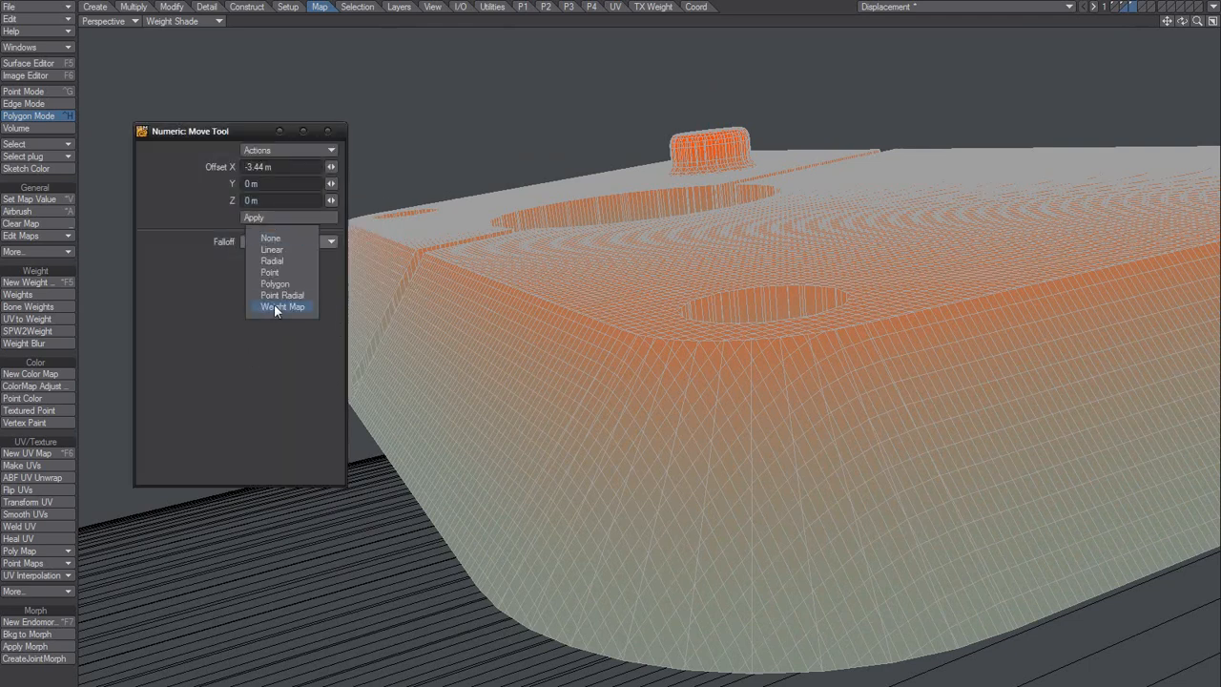
click(275, 307)
drag(687, 295, 687, 529)
drag(557, 610, 557, 617)
key(ctrl+z)
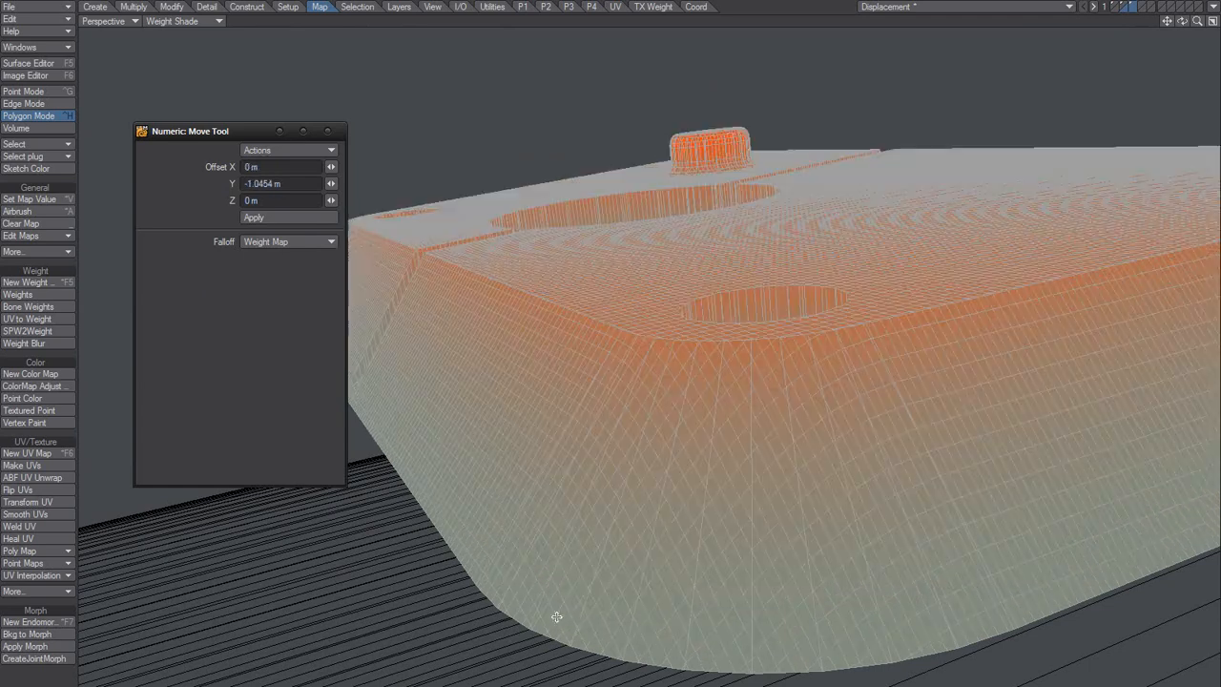
Step: Try smaller downward moves of the plate, about 274 mm and 528 mm, with the weight map falloff, undoing each
drag(598, 228, 619, 379)
key(ctrl+z)
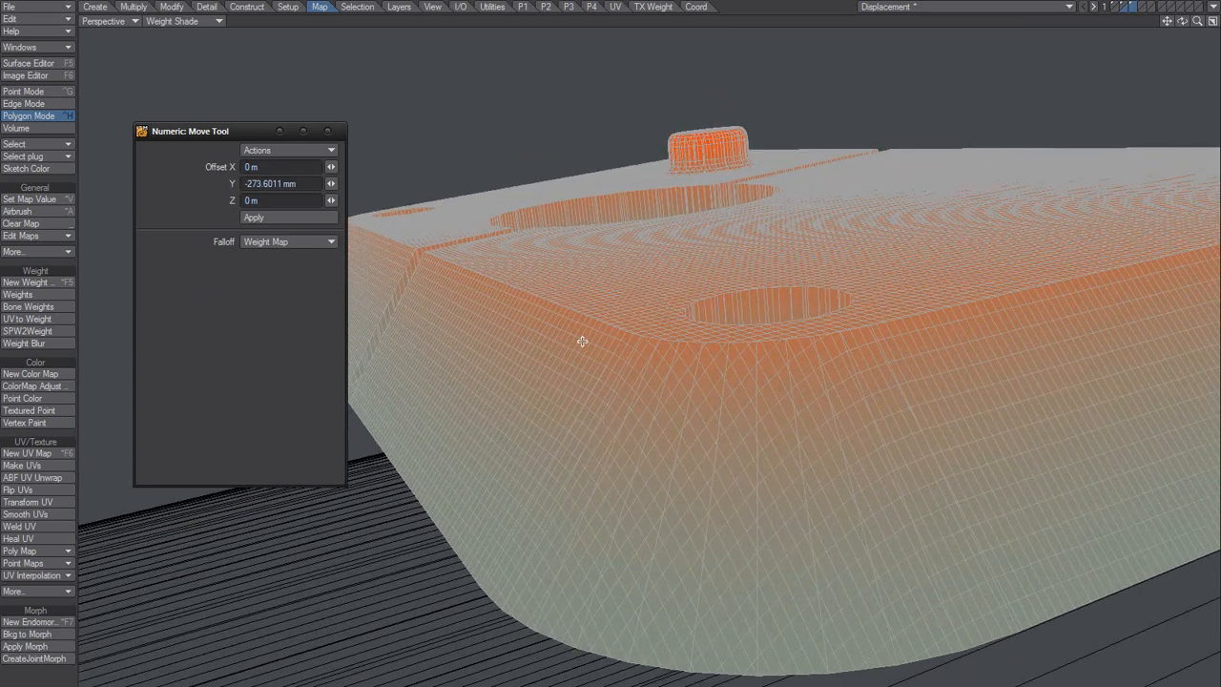
alt+drag(619, 264, 629, 261)
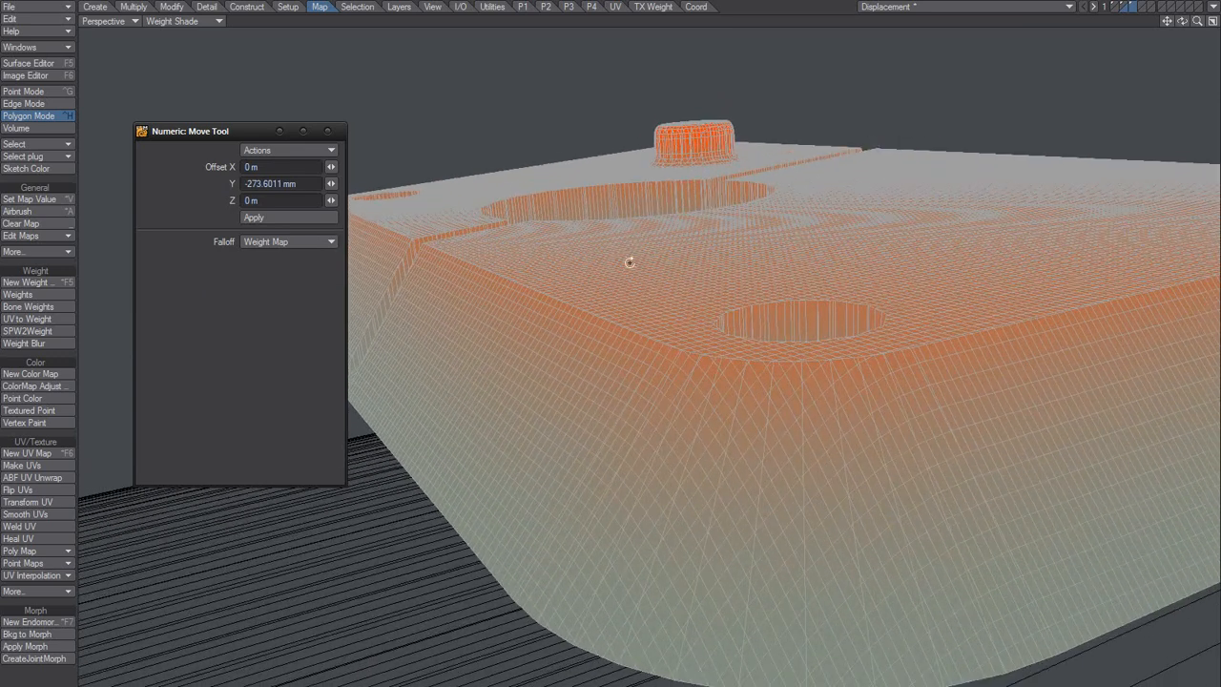
drag(652, 142, 652, 374)
key(ctrl+z)
alt+drag(658, 185, 619, 185)
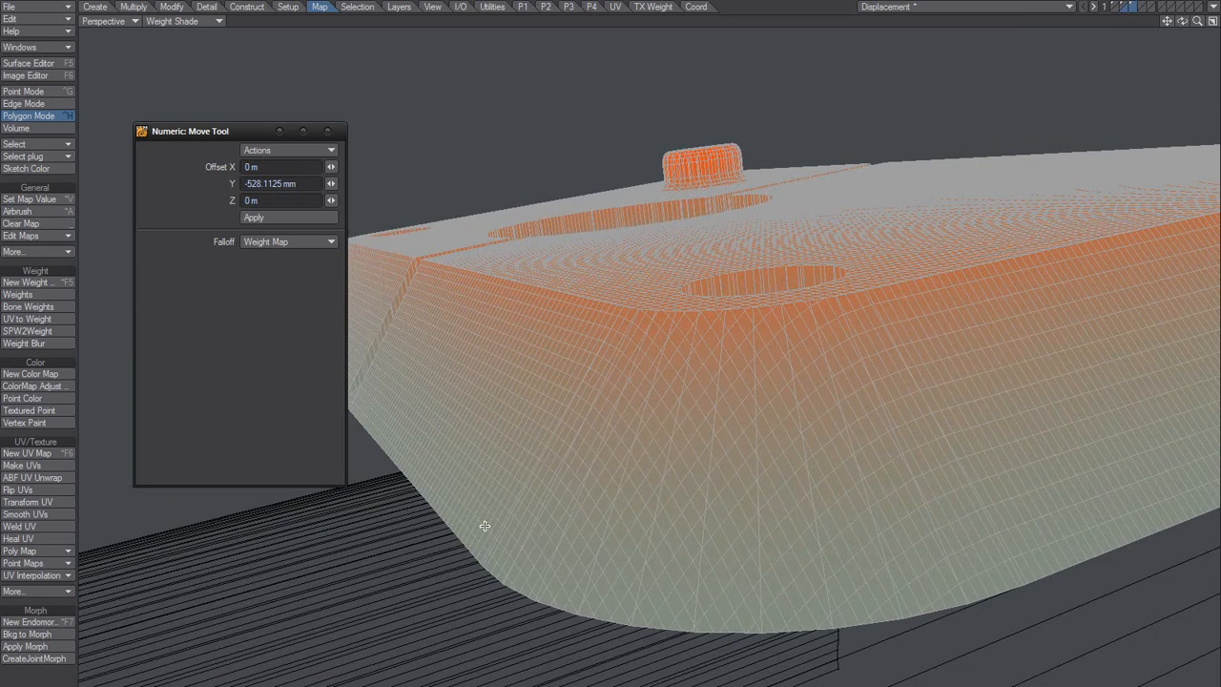
Step: Leave the Move tool, try selecting patches of polygons on the plate's sloped side, and deselect them
key(space)
mouse_move(392, 372)
mouse_down()
mouse_move(396, 411)
mouse_move(389, 405)
mouse_move(446, 481)
mouse_move(422, 465)
mouse_up()
key(slash)
mouse_move(378, 425)
mouse_down()
mouse_move(436, 482)
mouse_move(360, 392)
mouse_move(450, 471)
mouse_move(420, 435)
mouse_up()
key(slash)
drag(424, 357, 481, 396)
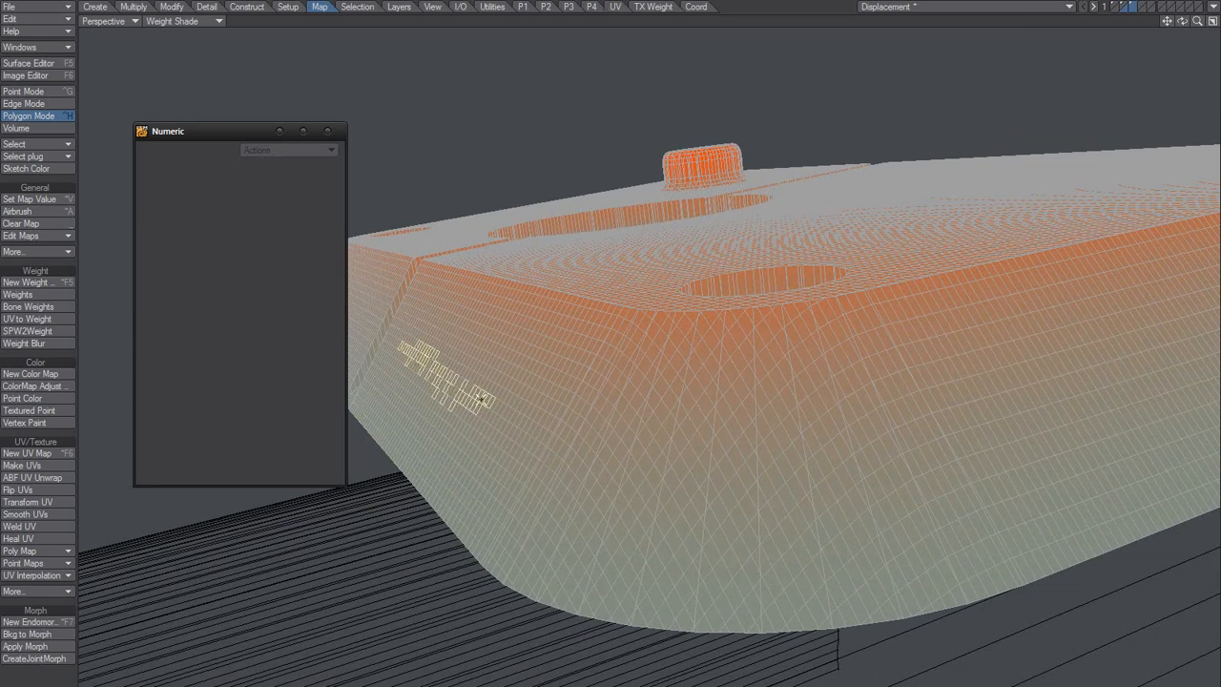
key(slash)
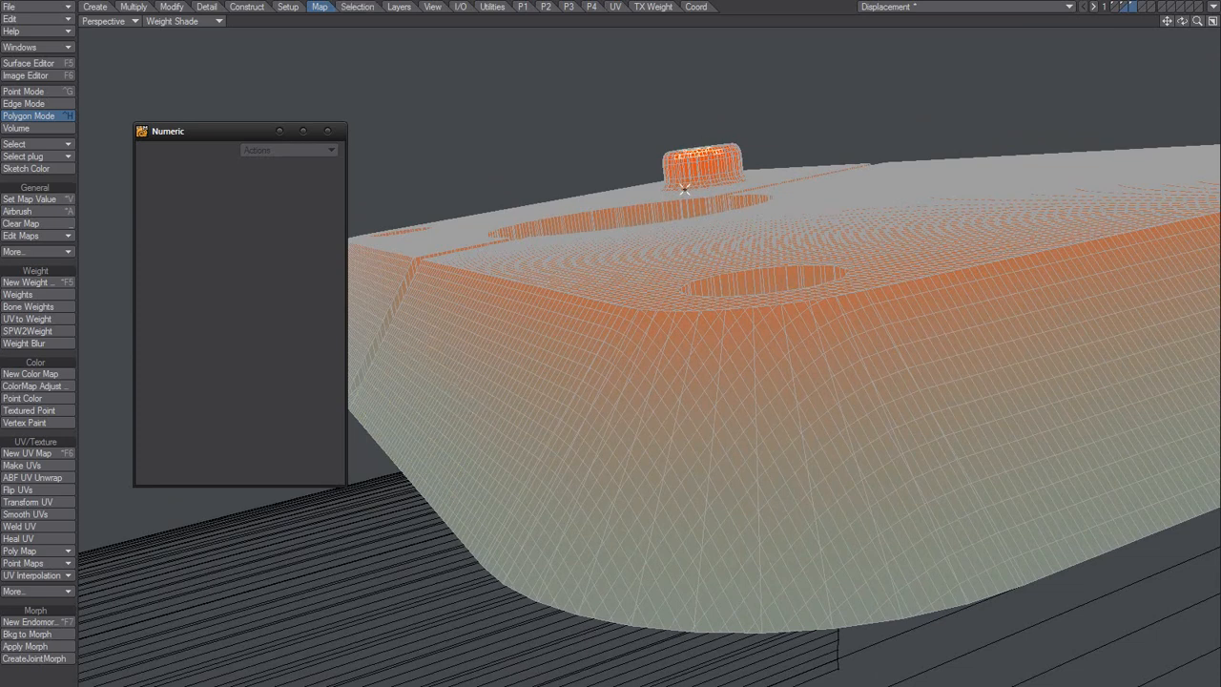
Step: Apply Heat Shrink to the plate with an amount of 100% so it conforms to the curved background surface
mouse_move(590, 319)
alt+mouse_down()
mouse_move(632, 337)
mouse_move(619, 362)
mouse_move(612, 351)
mouse_move(595, 363)
mouse_move(642, 312)
mouse_move(592, 324)
alt+mouse_up()
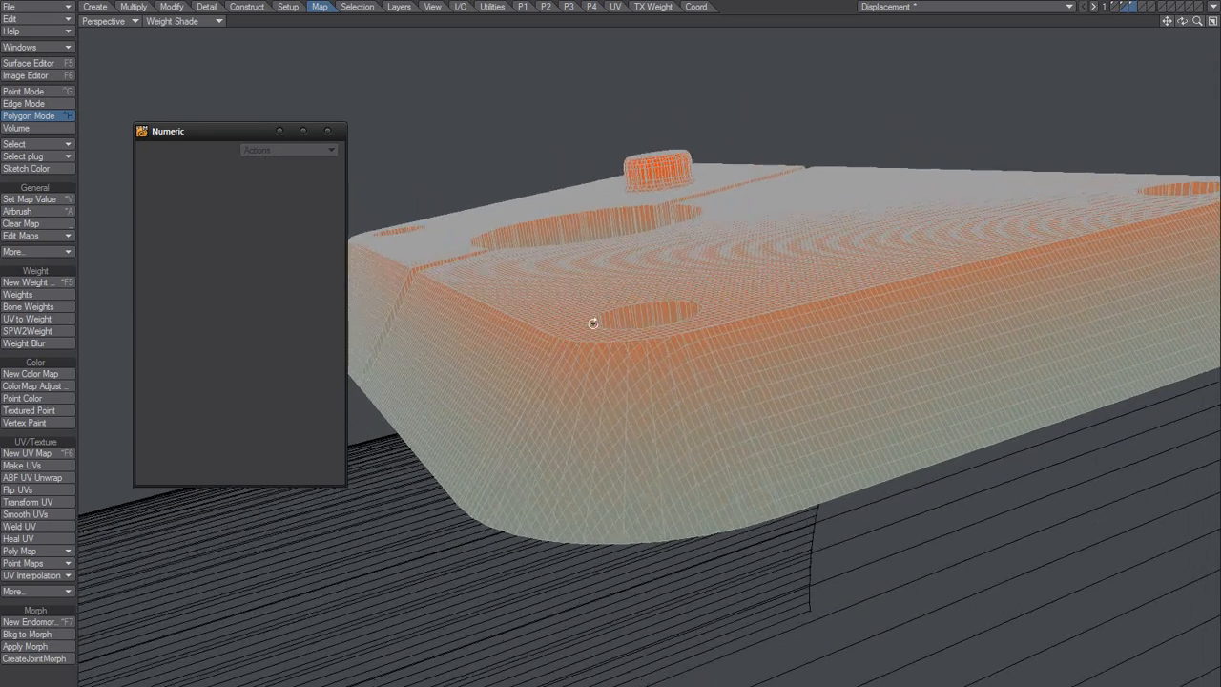
alt+drag(558, 204, 1035, 50)
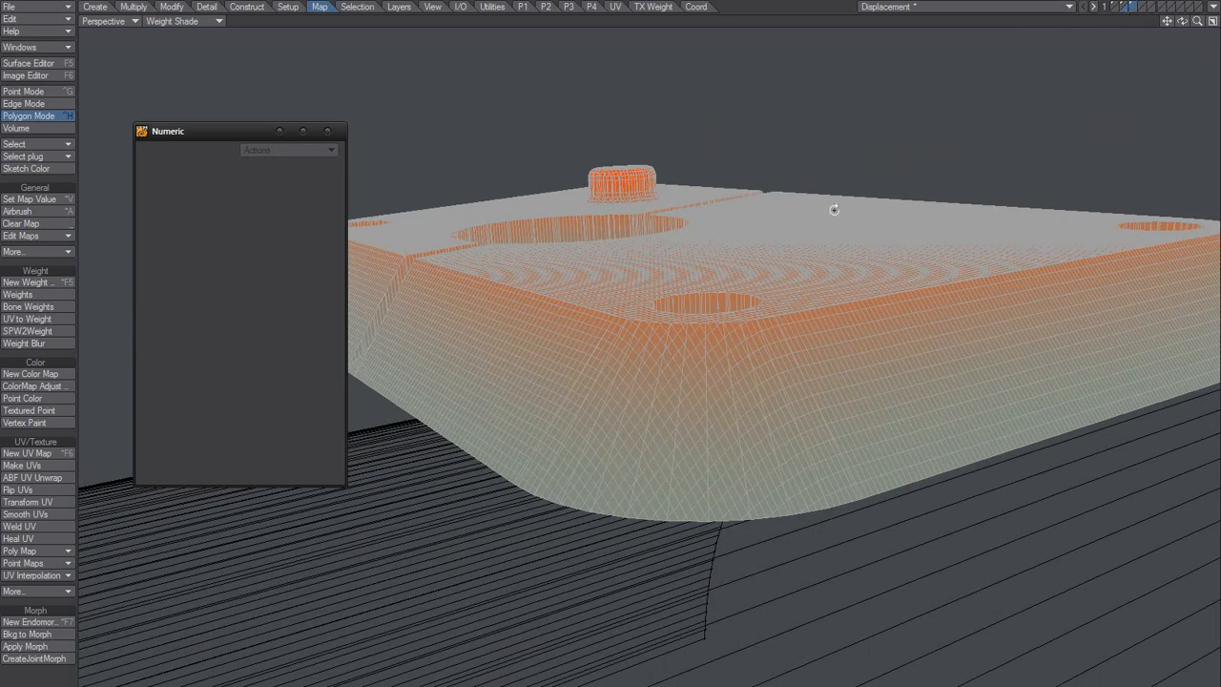
alt+drag(831, 207, 722, 292)
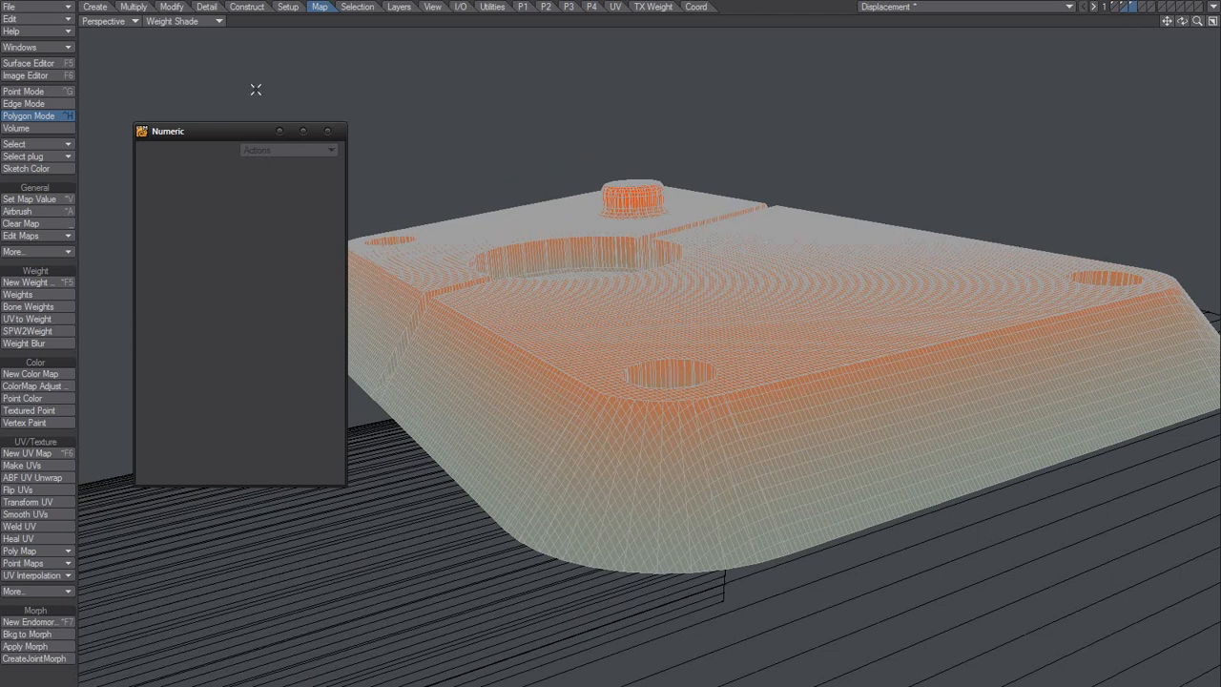
click(171, 6)
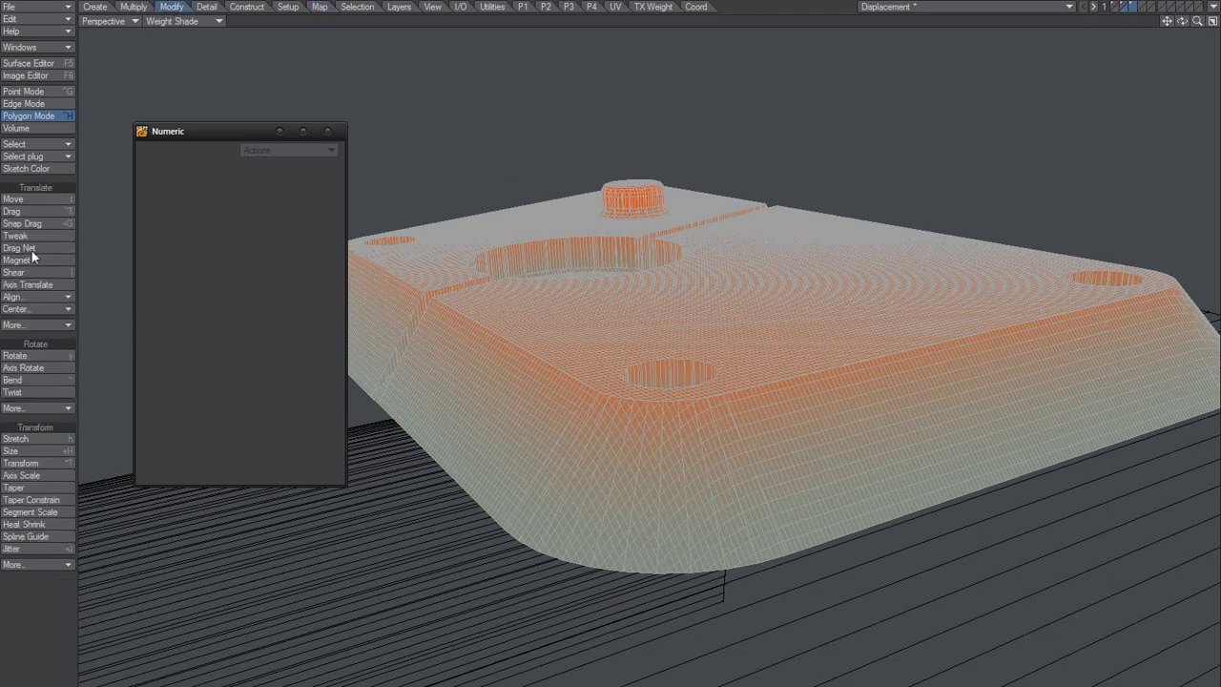
click(28, 523)
click(282, 183)
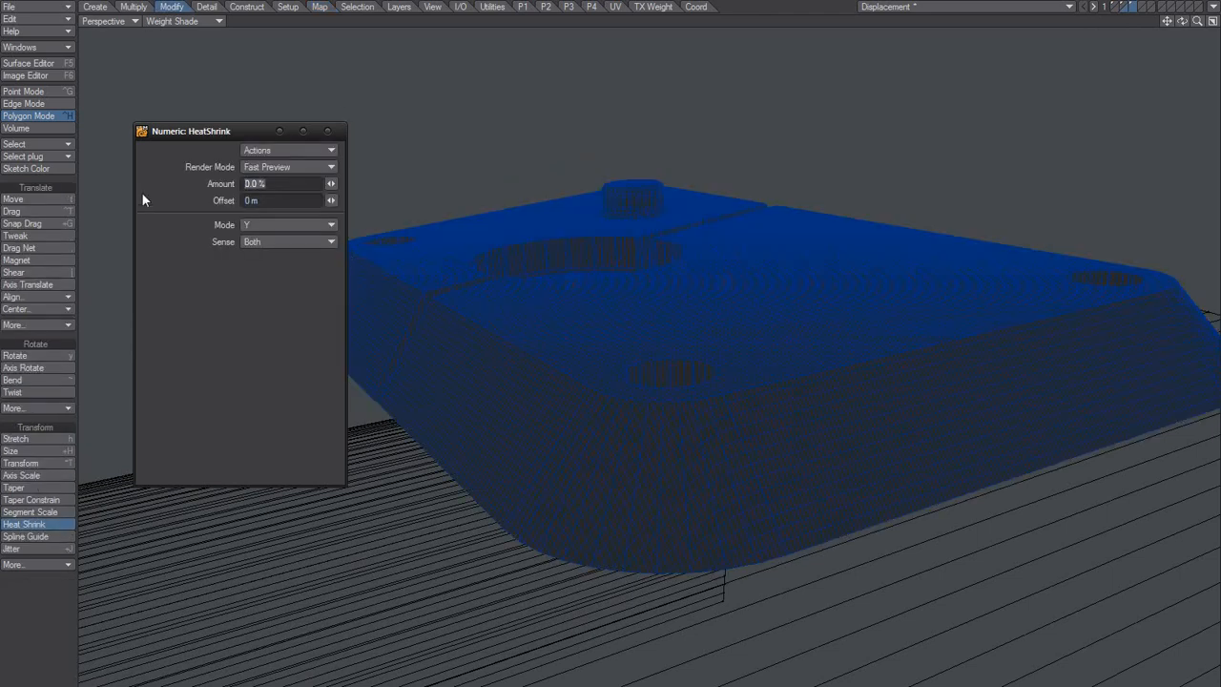
text(99)
key(Tab)
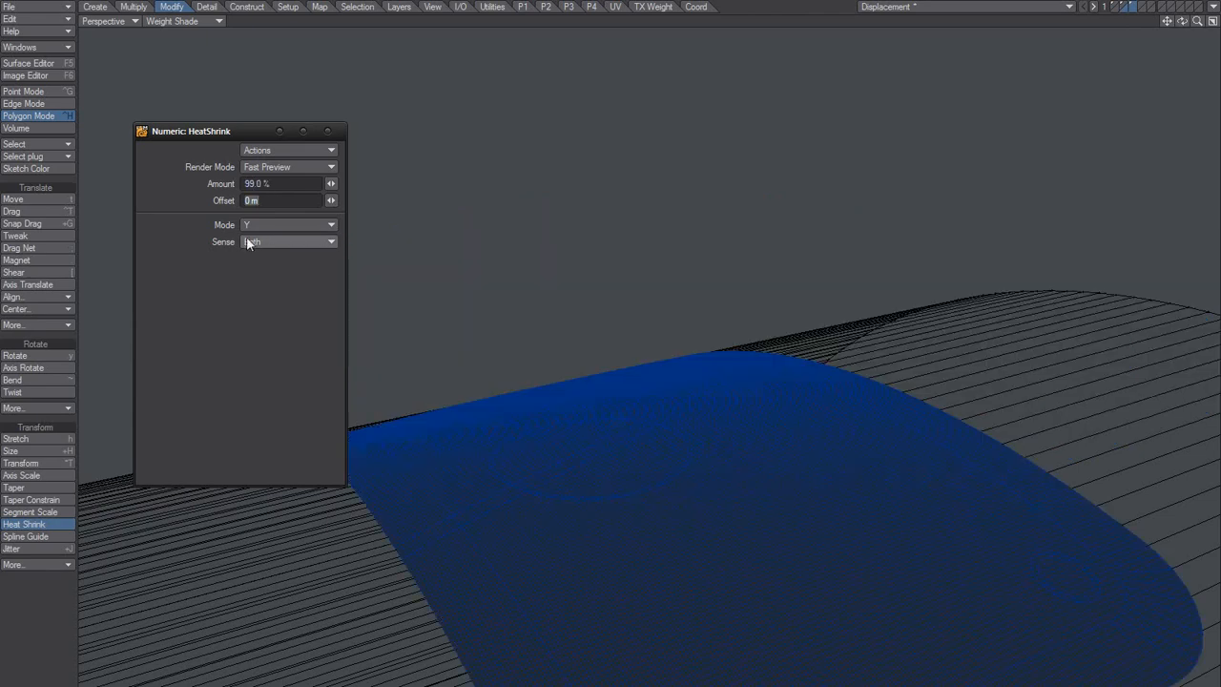
click(332, 184)
alt+drag(572, 467, 656, 349)
alt+drag(657, 349, 615, 428)
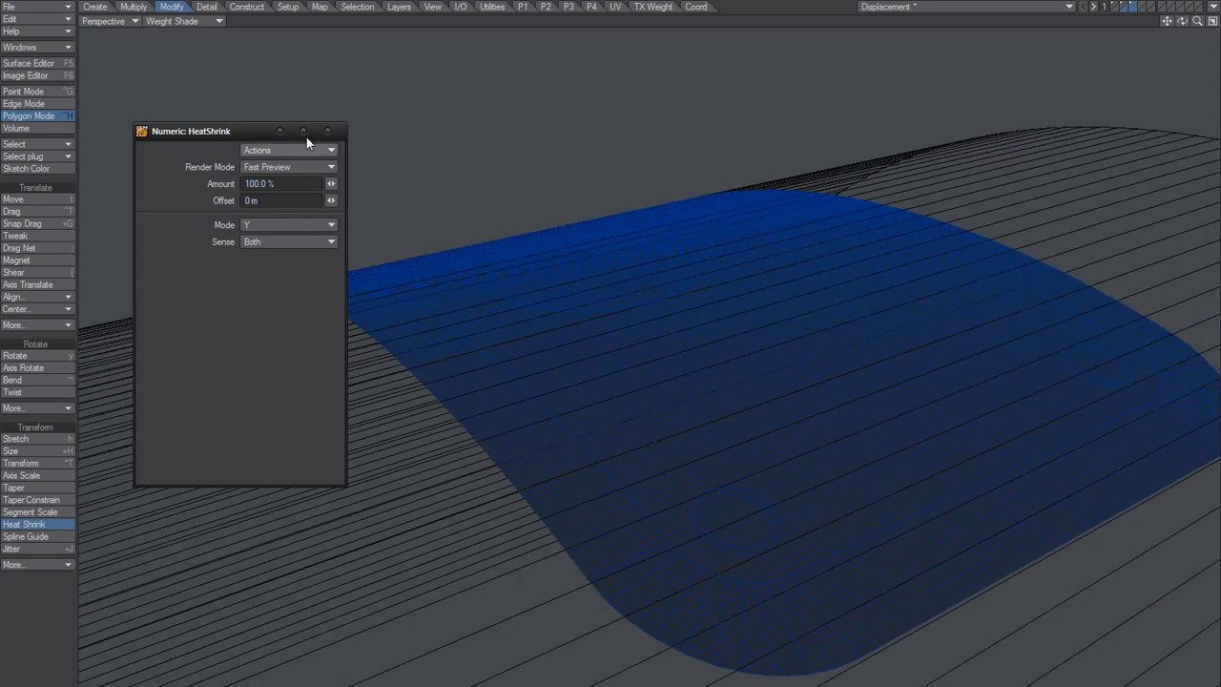
click(327, 132)
mouse_move(585, 379)
alt+mouse_down()
mouse_move(605, 356)
mouse_move(614, 384)
mouse_move(590, 412)
alt+mouse_up()
key(space)
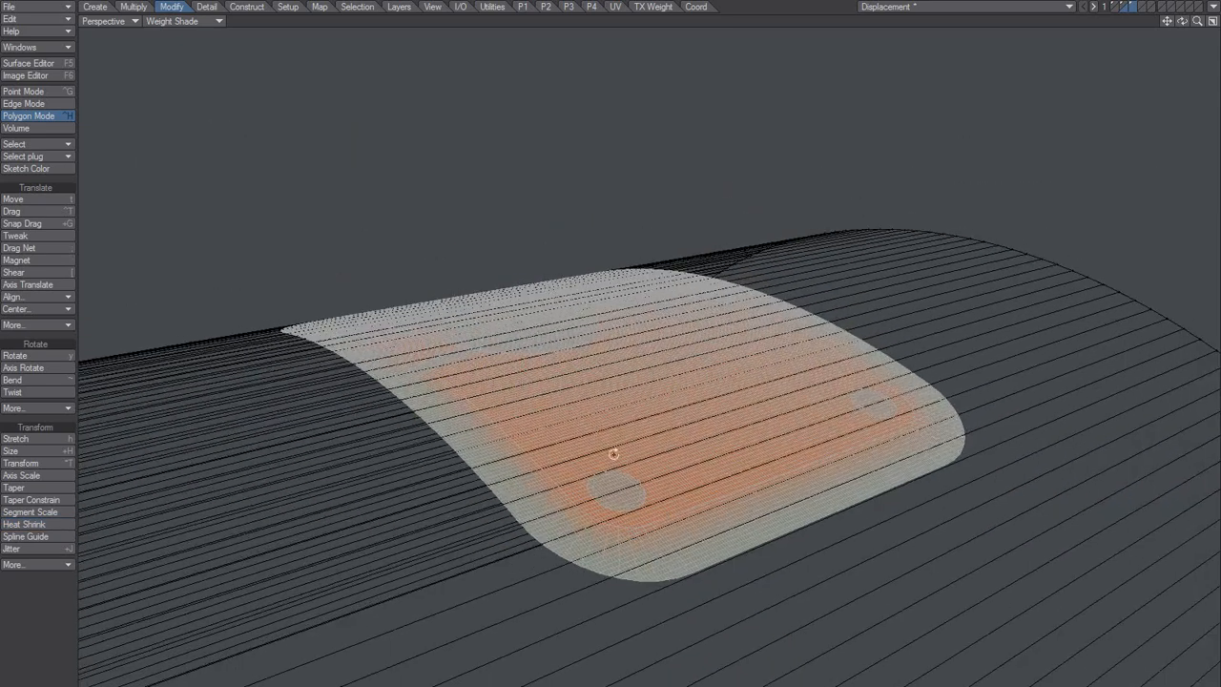
Step: Move the flattened plate upward about 339 mm in Y with the Weight Map falloff to restore its raised details
mouse_move(614, 454)
alt+mouse_down()
mouse_move(567, 468)
mouse_move(594, 441)
mouse_move(624, 357)
mouse_move(561, 336)
alt+mouse_up()
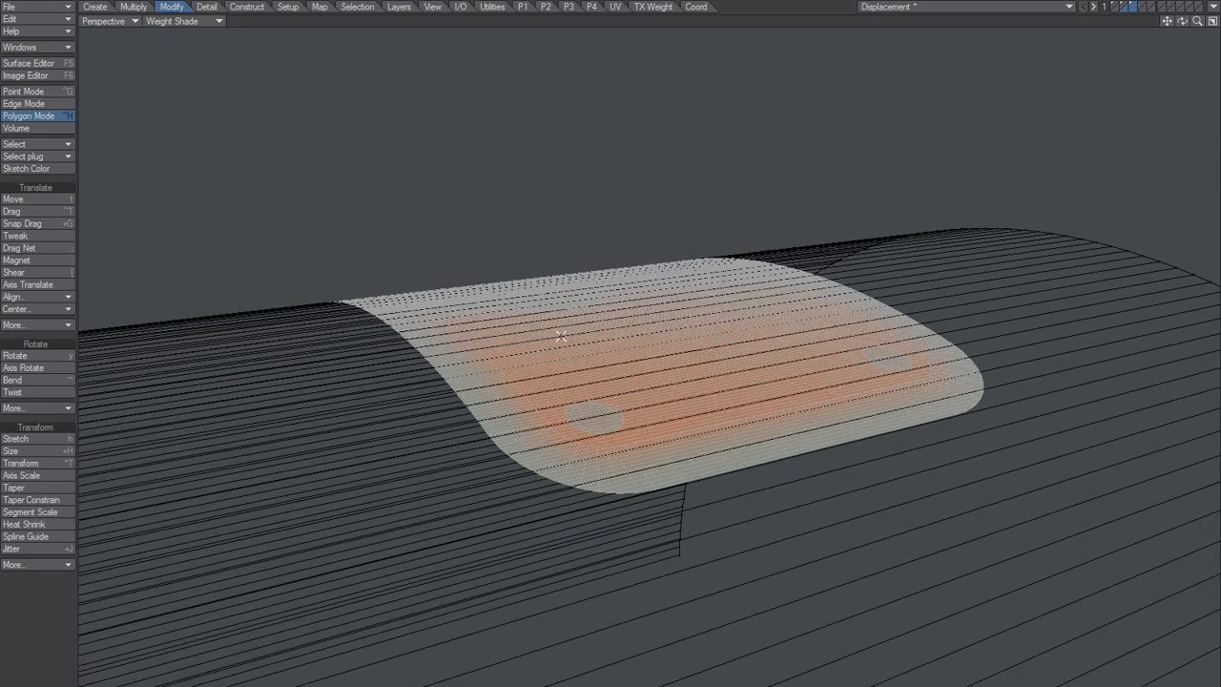
key(t)
key(n)
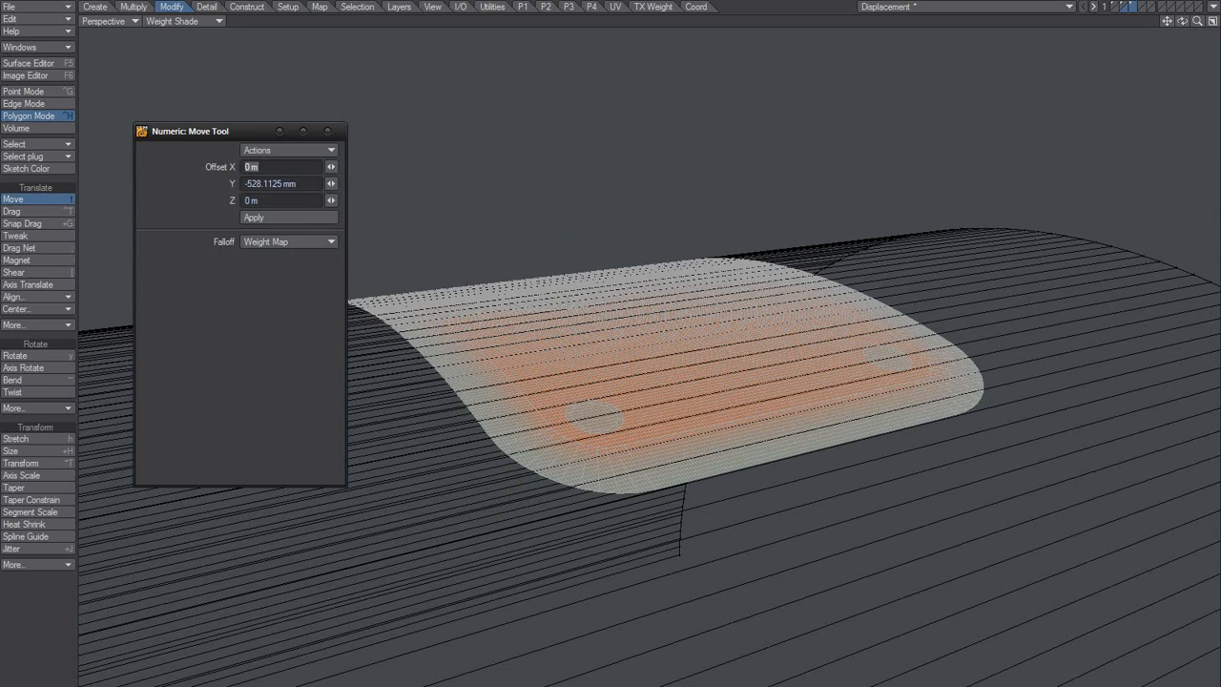
drag(573, 362, 572, 313)
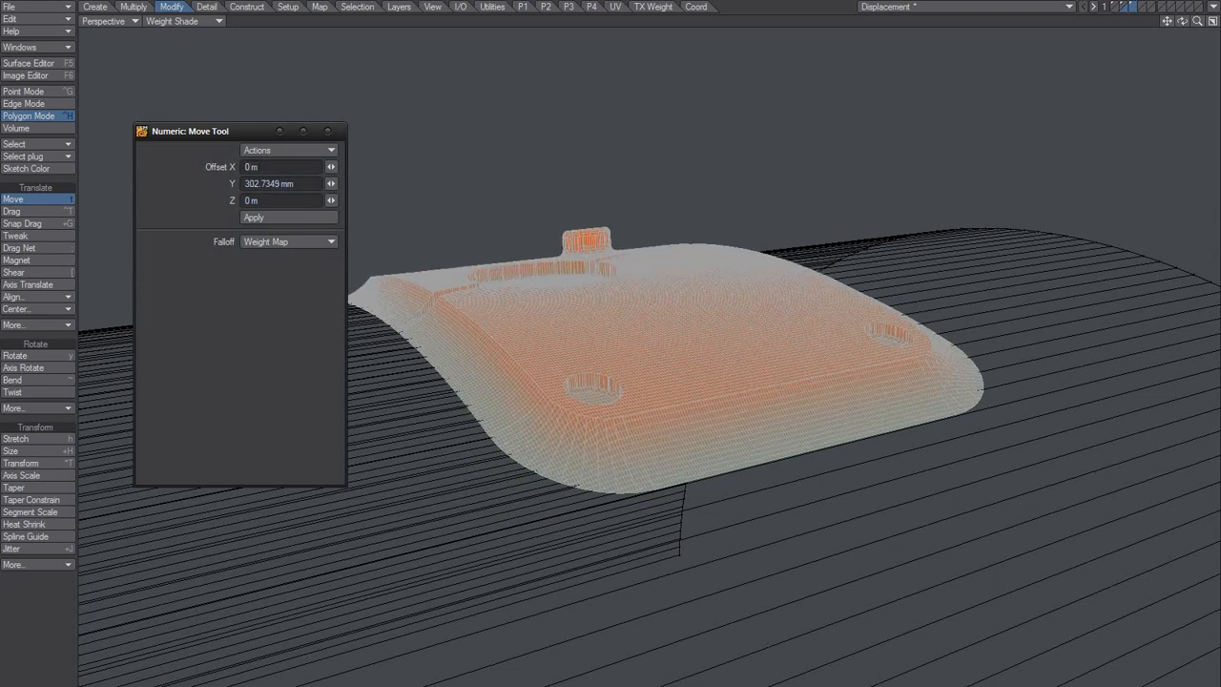
drag(679, 362, 613, 352)
scroll(487, 358, up, 3)
alt+drag(468, 354, 428, 321)
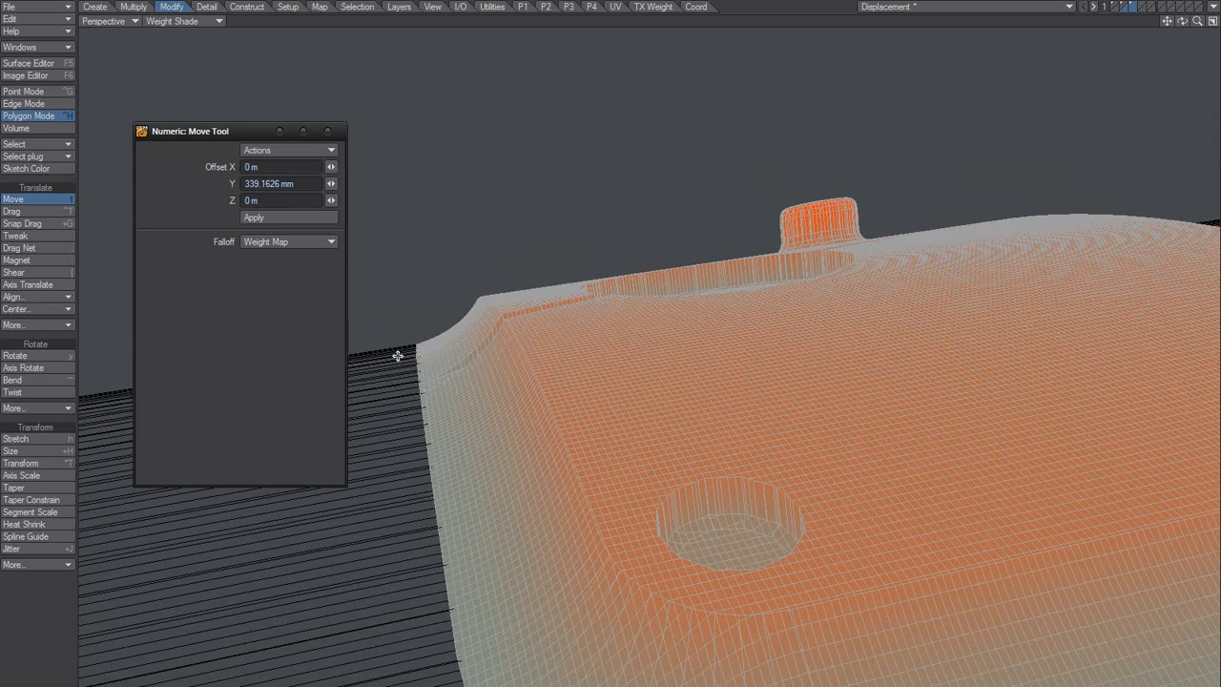
Step: Preview and compare Gradient.png and the Gradient curve-1, curve-2, curve-1b and curve-1c images in the Image Editor
key(F5)
click(536, 174)
key(F6)
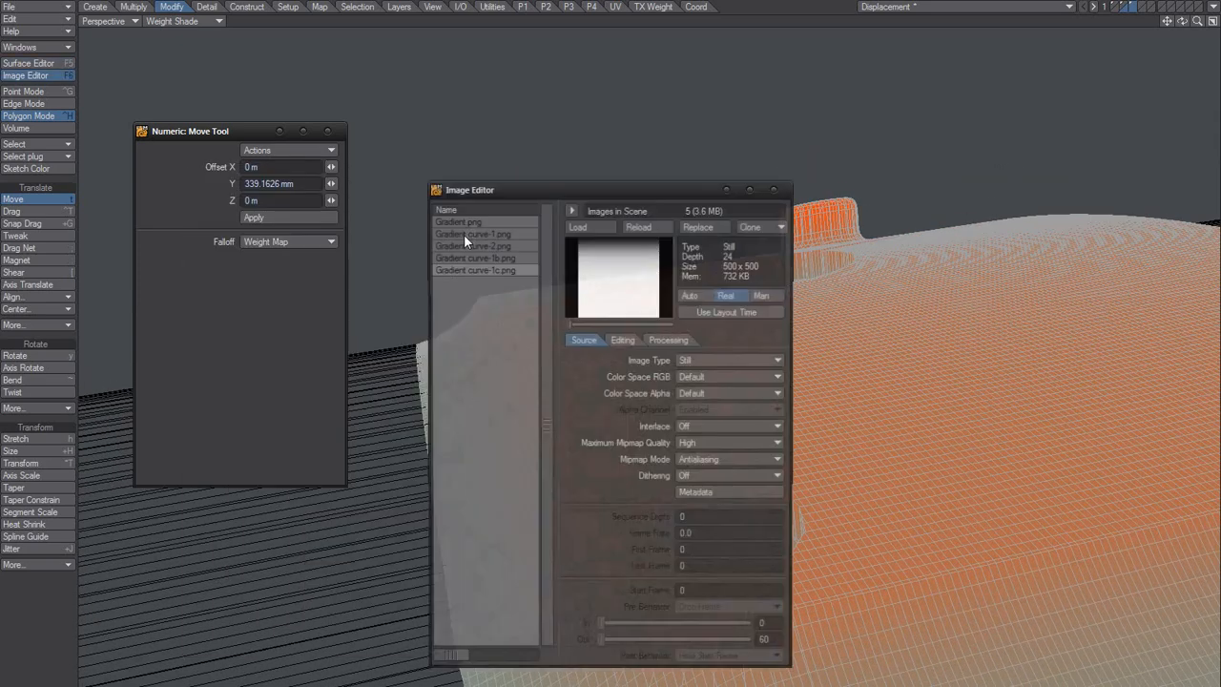
drag(542, 186, 266, 157)
click(230, 232)
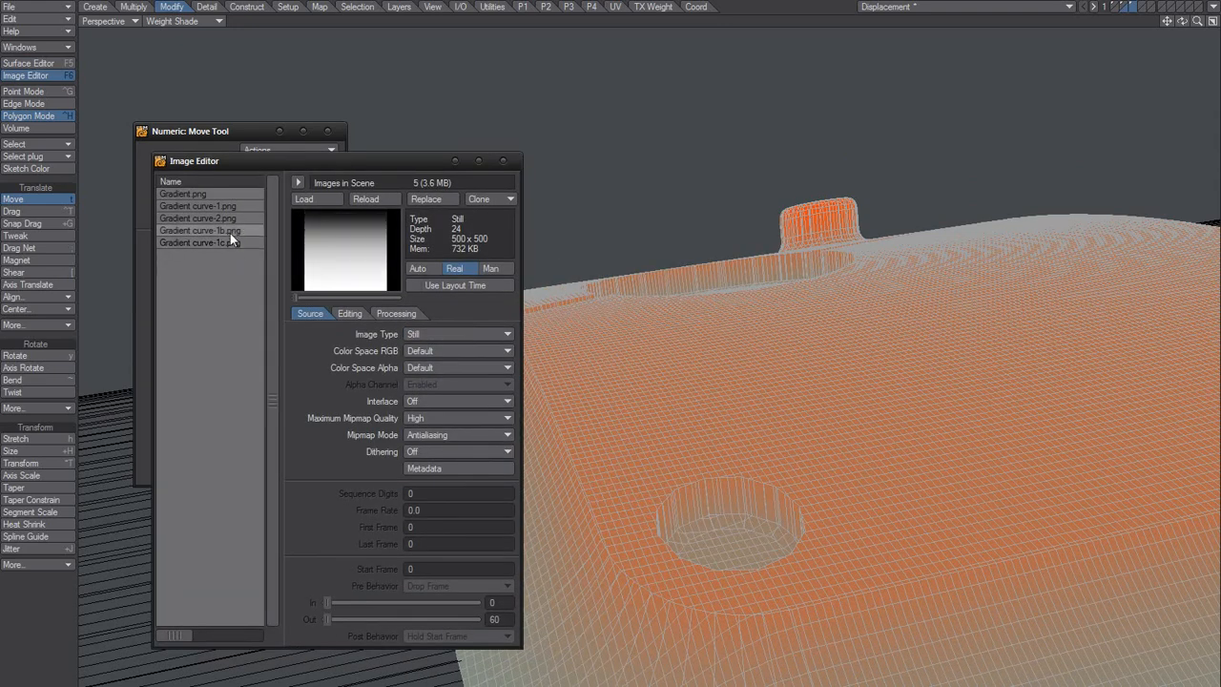
click(183, 195)
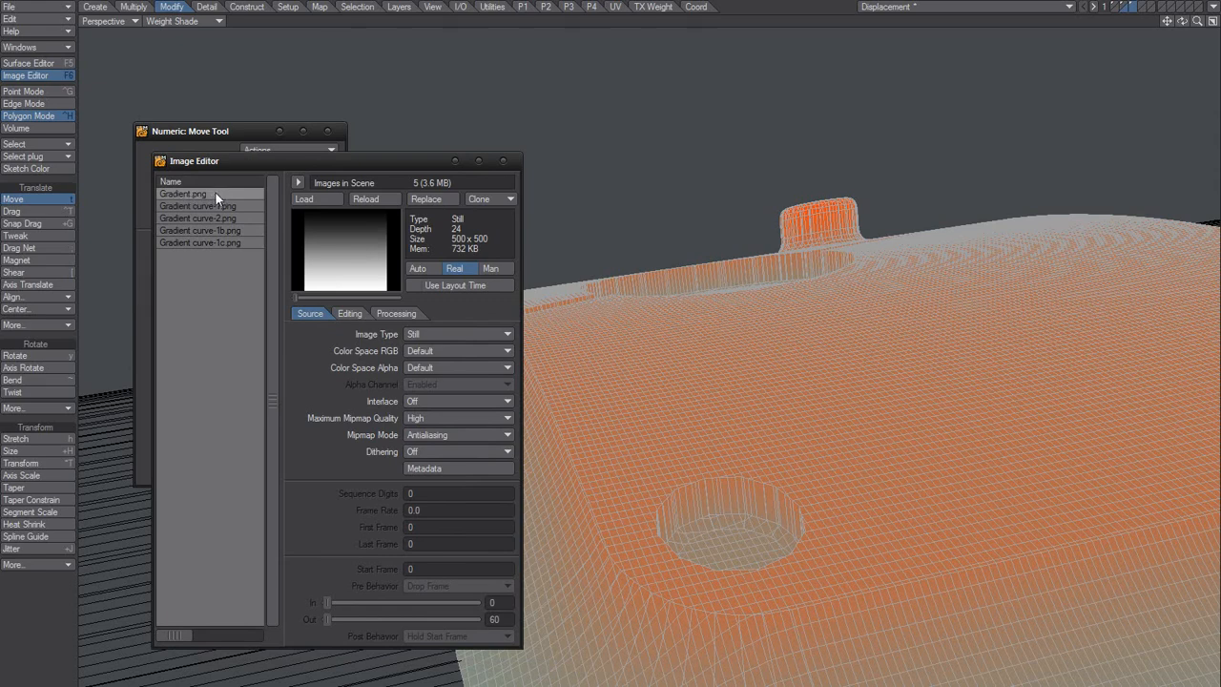
click(214, 207)
click(216, 218)
click(214, 230)
click(214, 241)
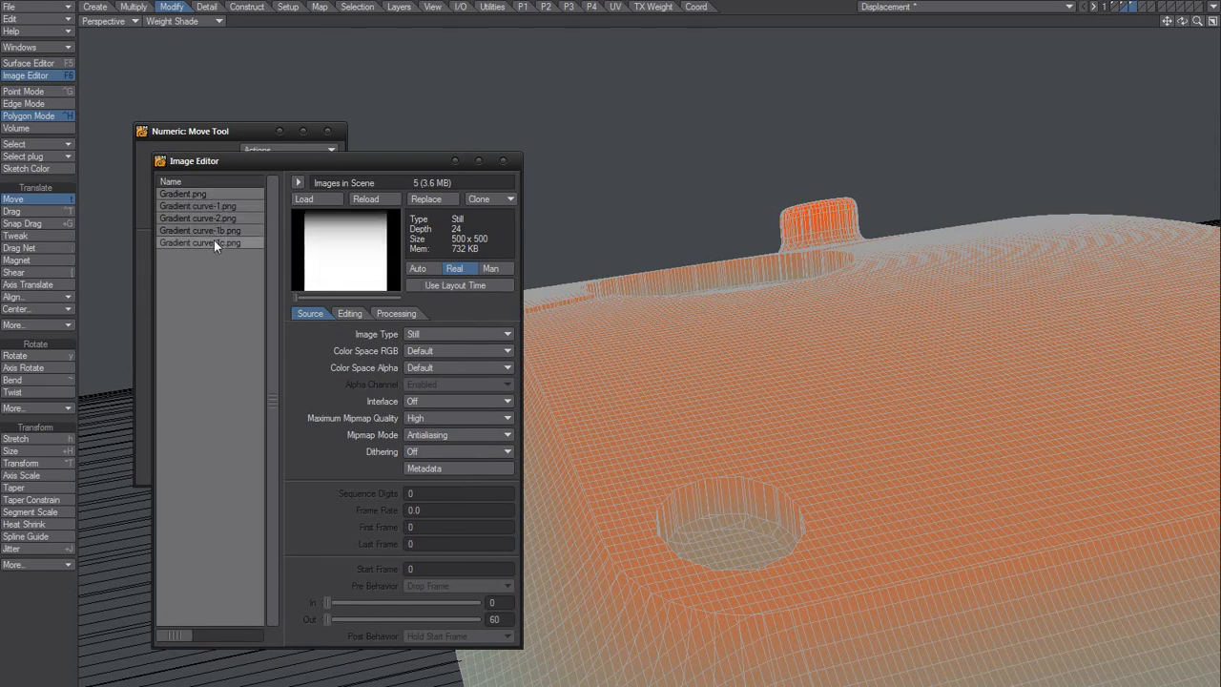
click(216, 205)
click(211, 231)
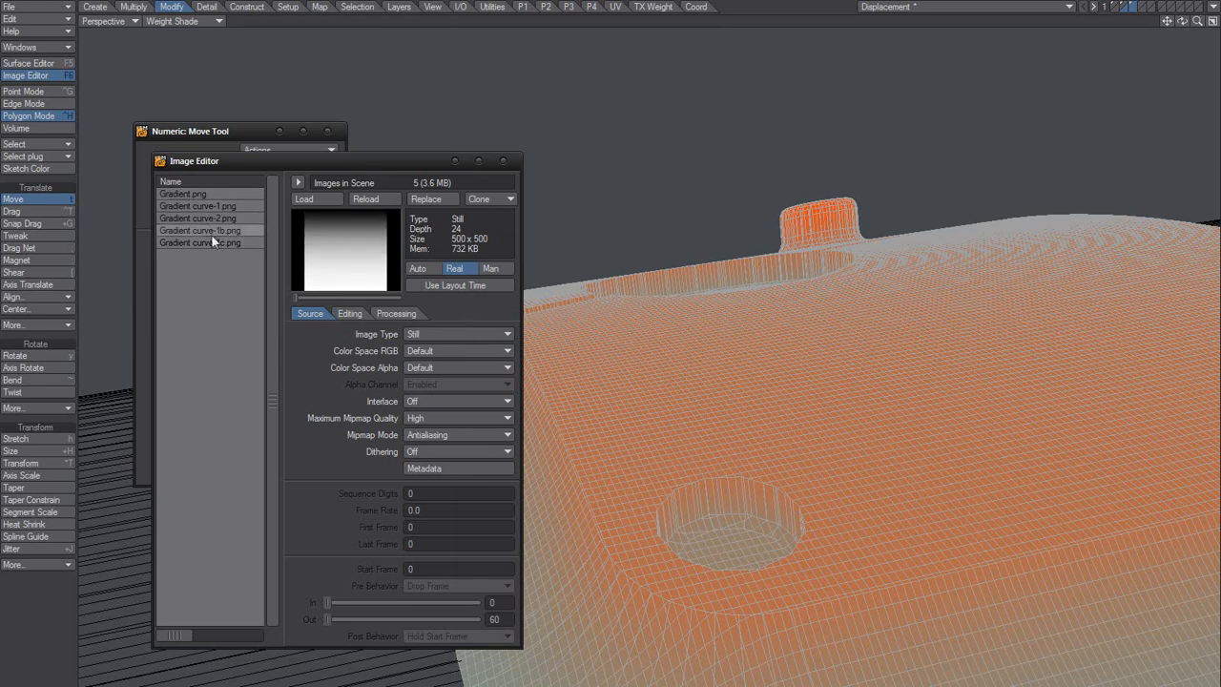
click(503, 162)
Step: Bring the curved surface's layer into the foreground with the plate and set the viewport to Smooth Shade
alt+drag(526, 369, 473, 367)
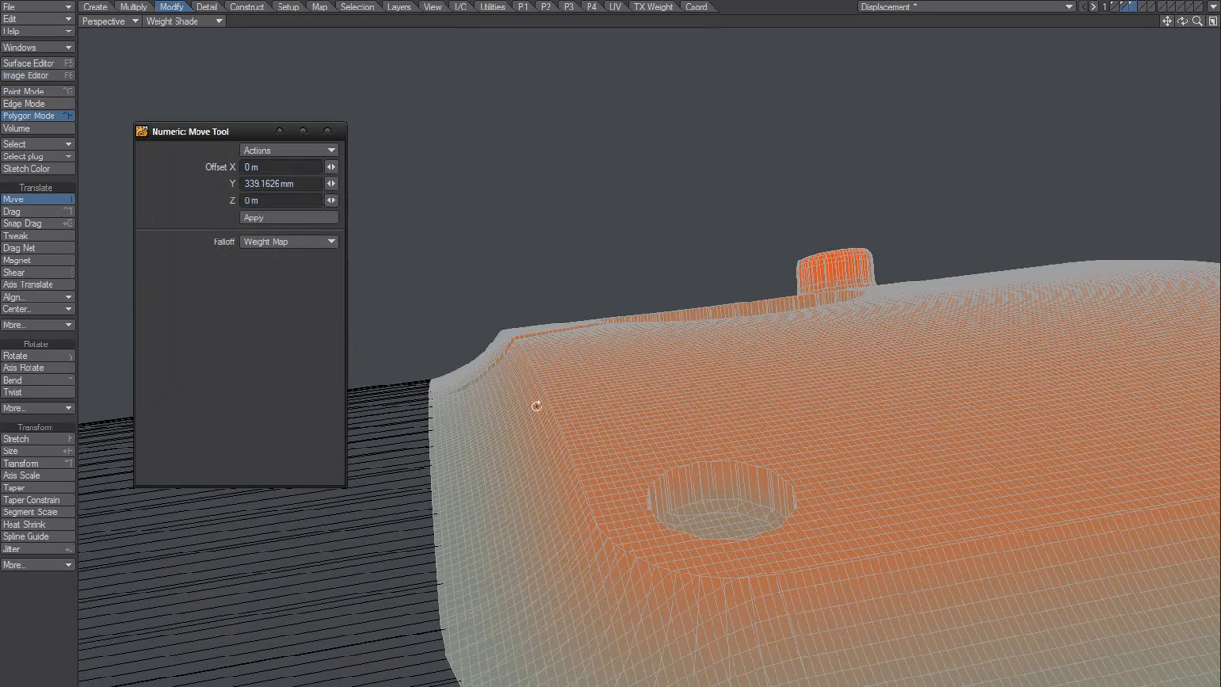
alt+drag(536, 405, 620, 399)
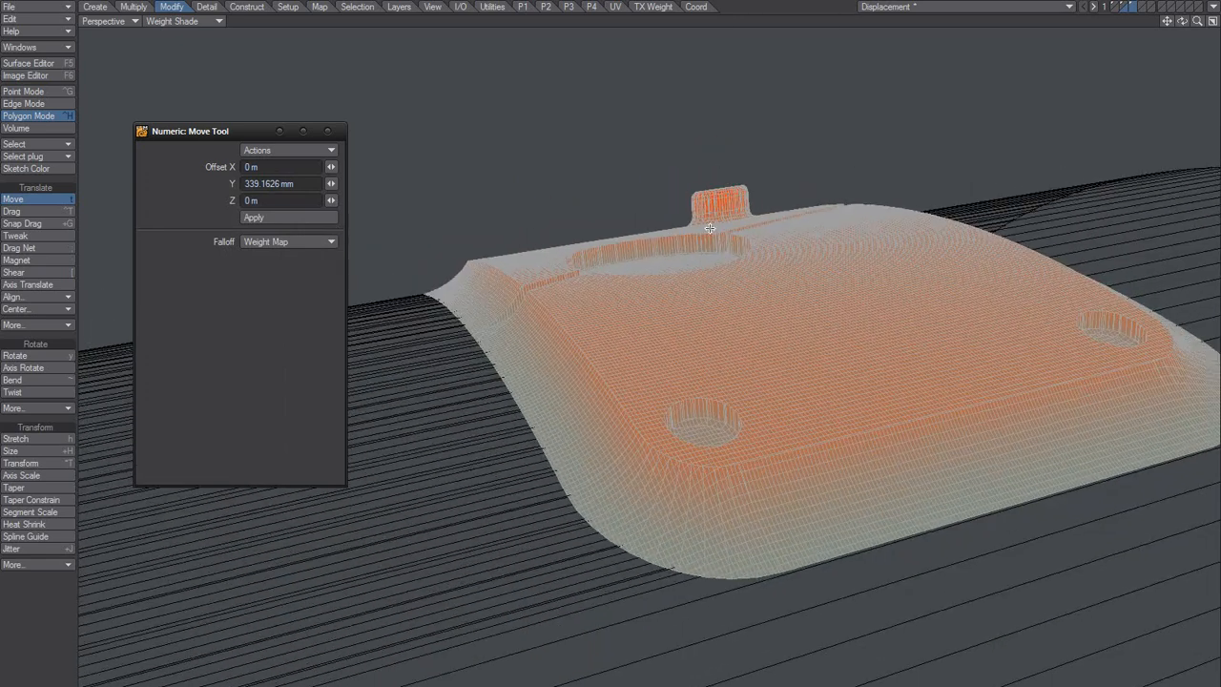
click(1127, 7)
click(204, 21)
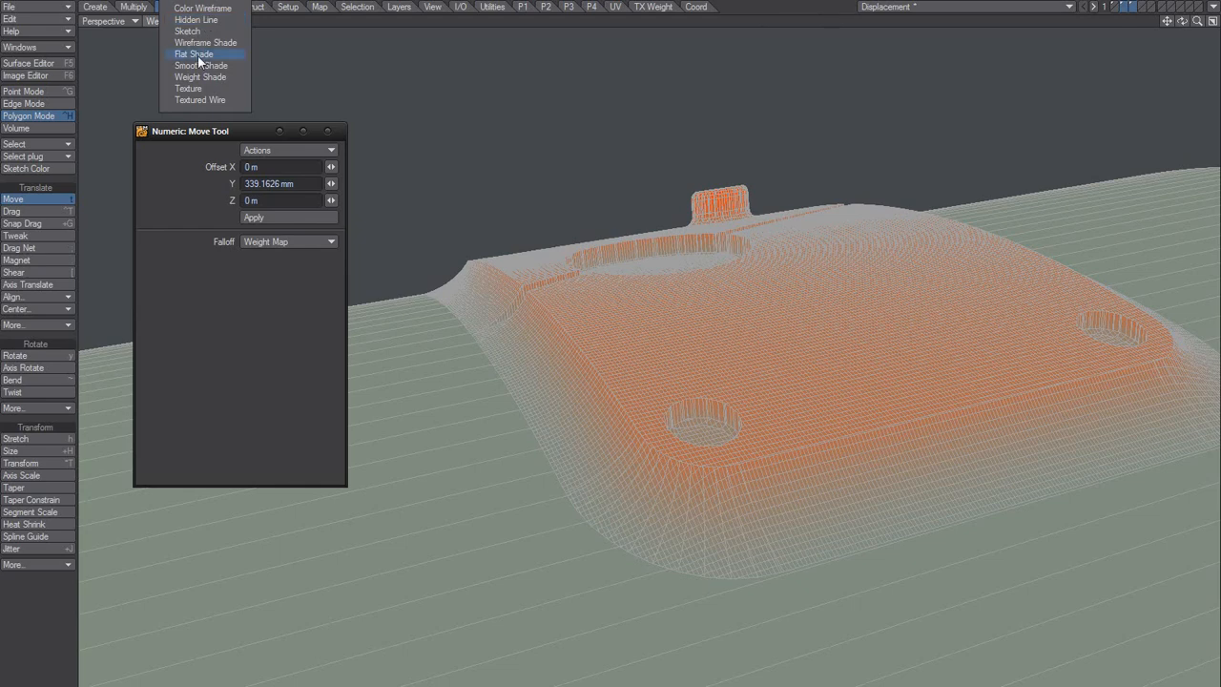
click(189, 67)
alt+drag(659, 393, 673, 325)
alt+drag(674, 324, 696, 343)
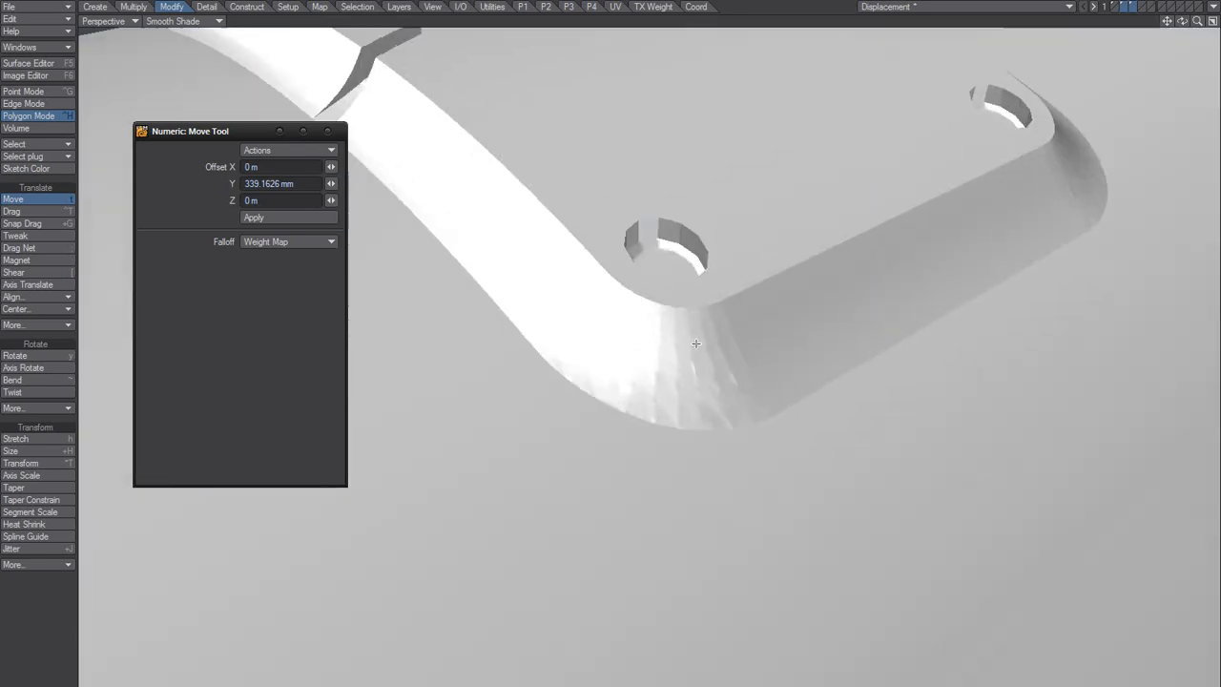
Step: Switch the viewport to Wireframe Shade and examine the mesh around the plate's rounded corner
click(200, 21)
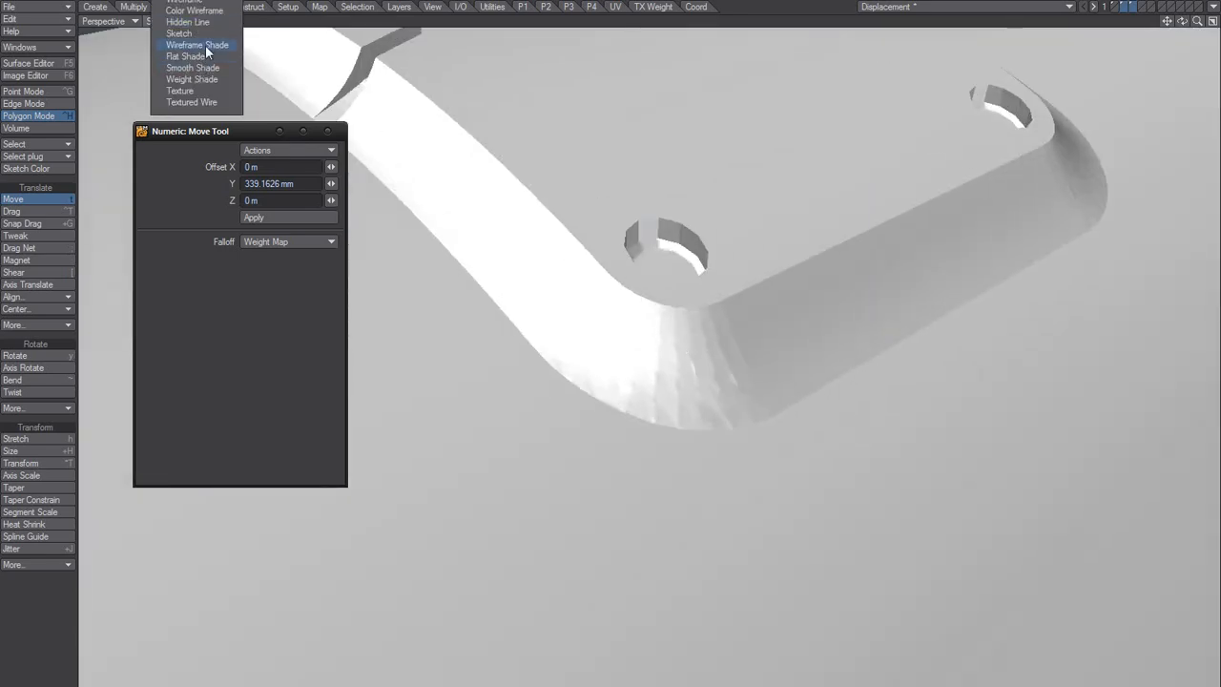
click(196, 45)
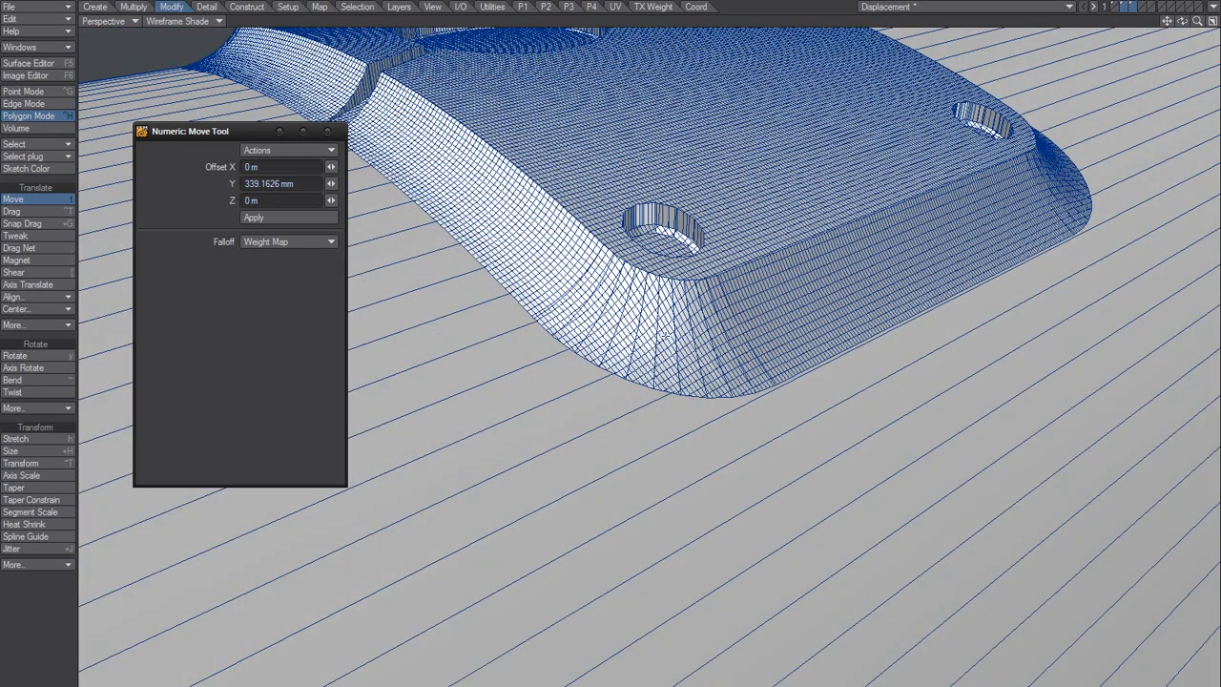
alt+drag(733, 317, 652, 399)
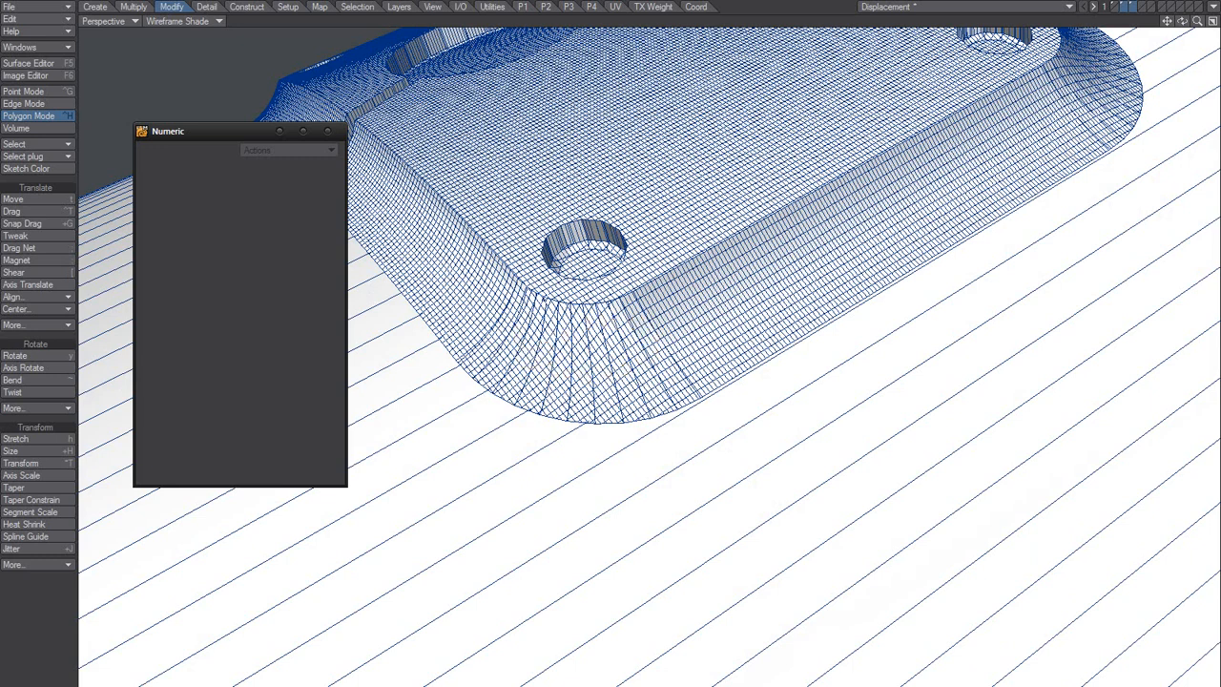
Step: Return the viewport to Smooth Shade, inspect how the plate blends into the cylinder, and close the numeric settings
click(187, 23)
click(200, 71)
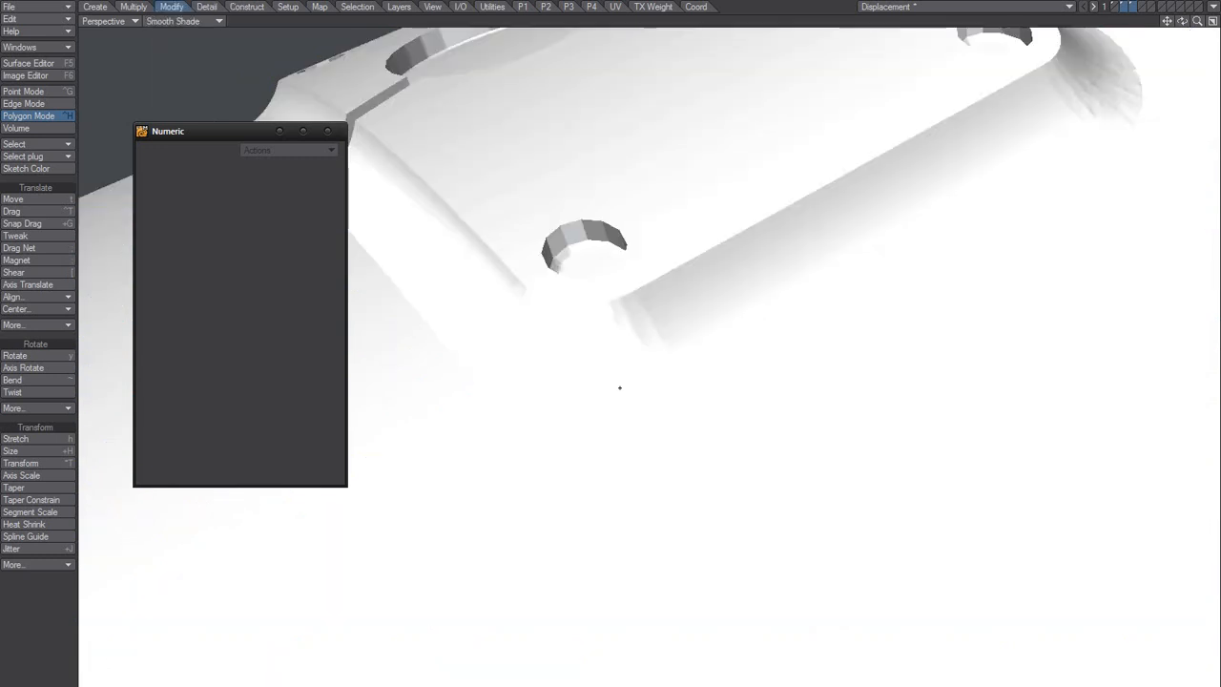
scroll(688, 396, down, 5)
alt+drag(688, 396, 620, 431)
scroll(745, 428, up, 4)
alt+shift+drag(621, 431, 586, 469)
alt+drag(670, 379, 652, 322)
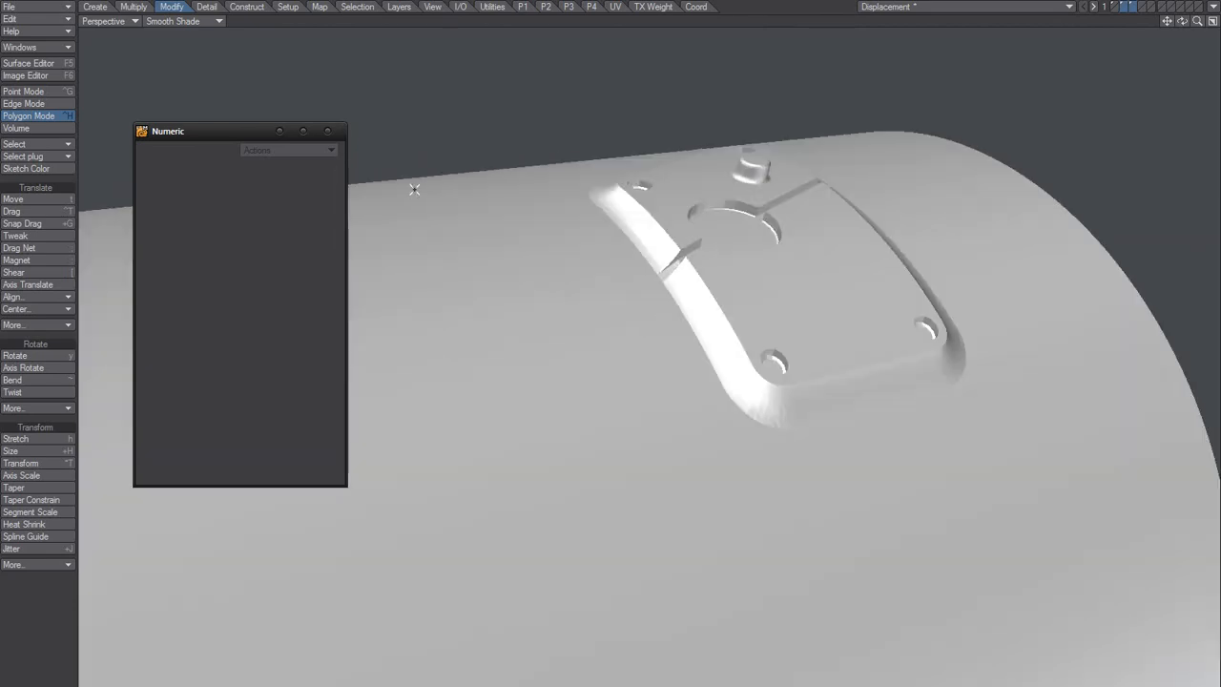
click(331, 131)
Step: Select the whole connected plate on the cylinder and set the Move tool's falloff to None
alt+drag(580, 264, 693, 255)
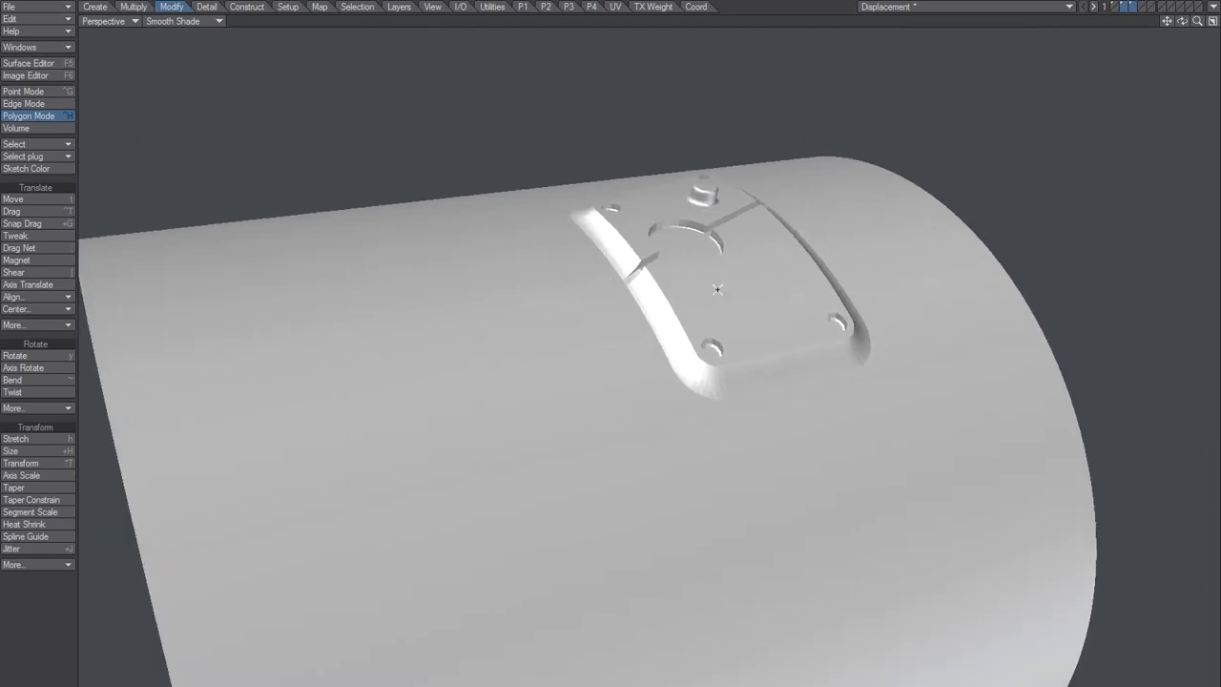
double_click(719, 289)
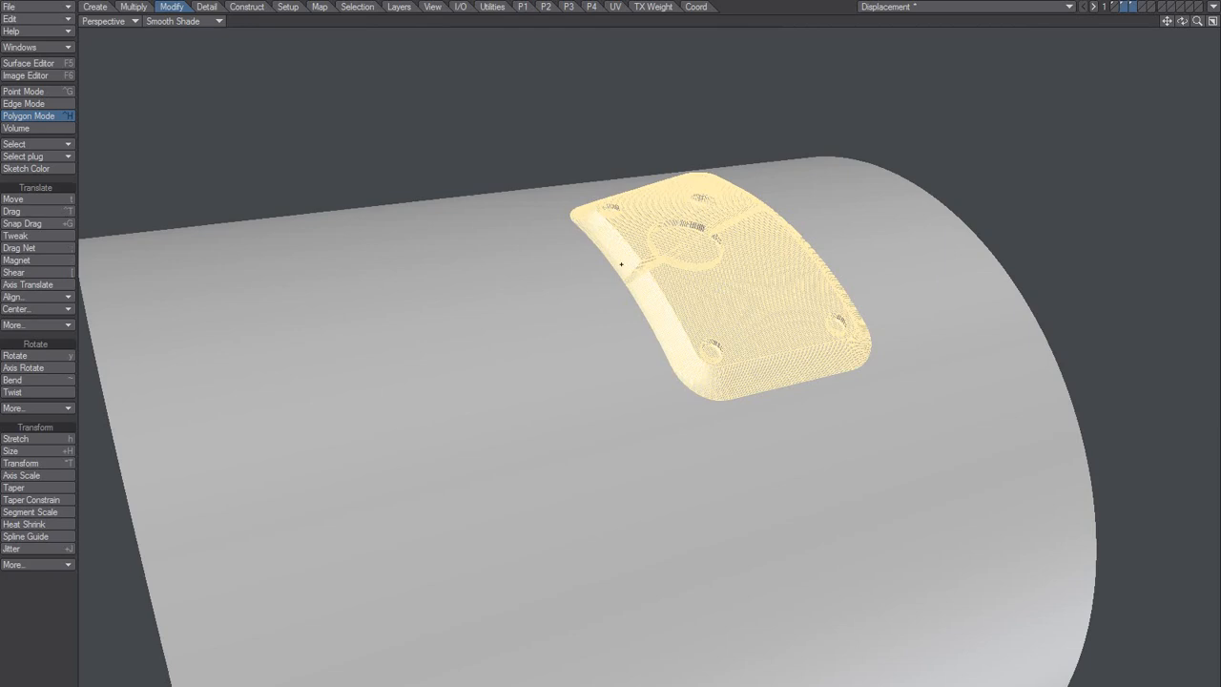
key(n)
click(291, 242)
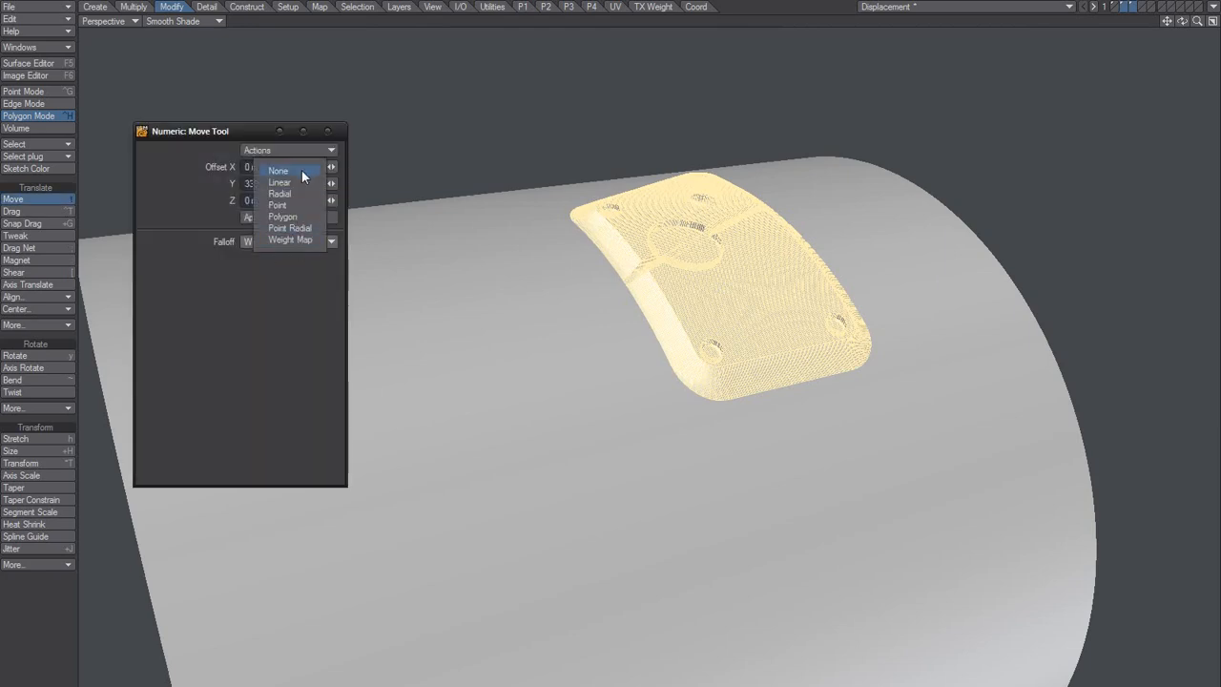
click(301, 170)
click(332, 130)
alt+drag(645, 301, 710, 282)
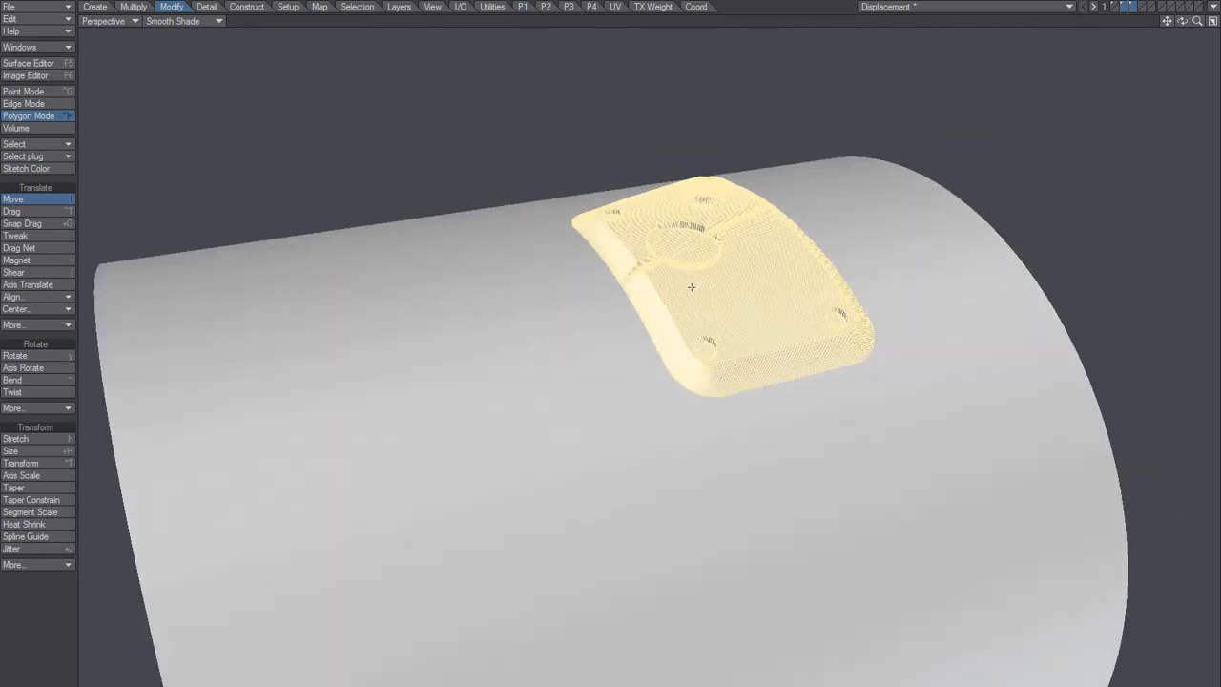
Step: Try moving the plate along the cylinder, undo it, and place a copy of the plate beside the original
drag(723, 287, 468, 338)
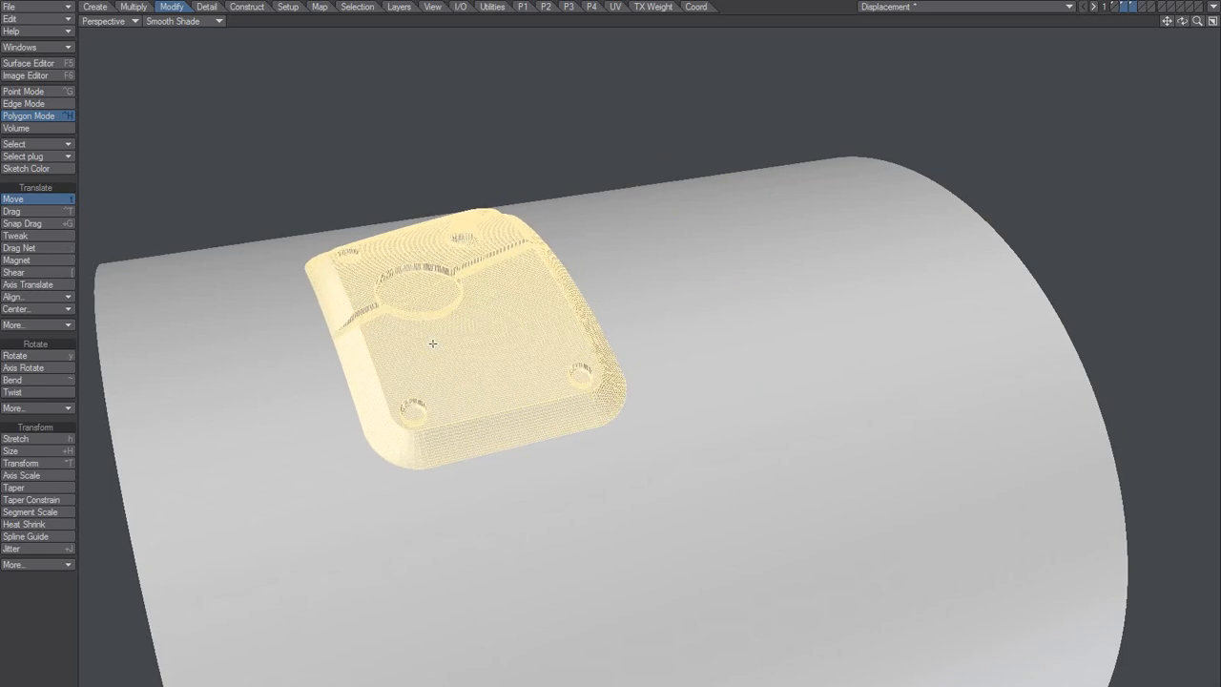
key(ctrl+z)
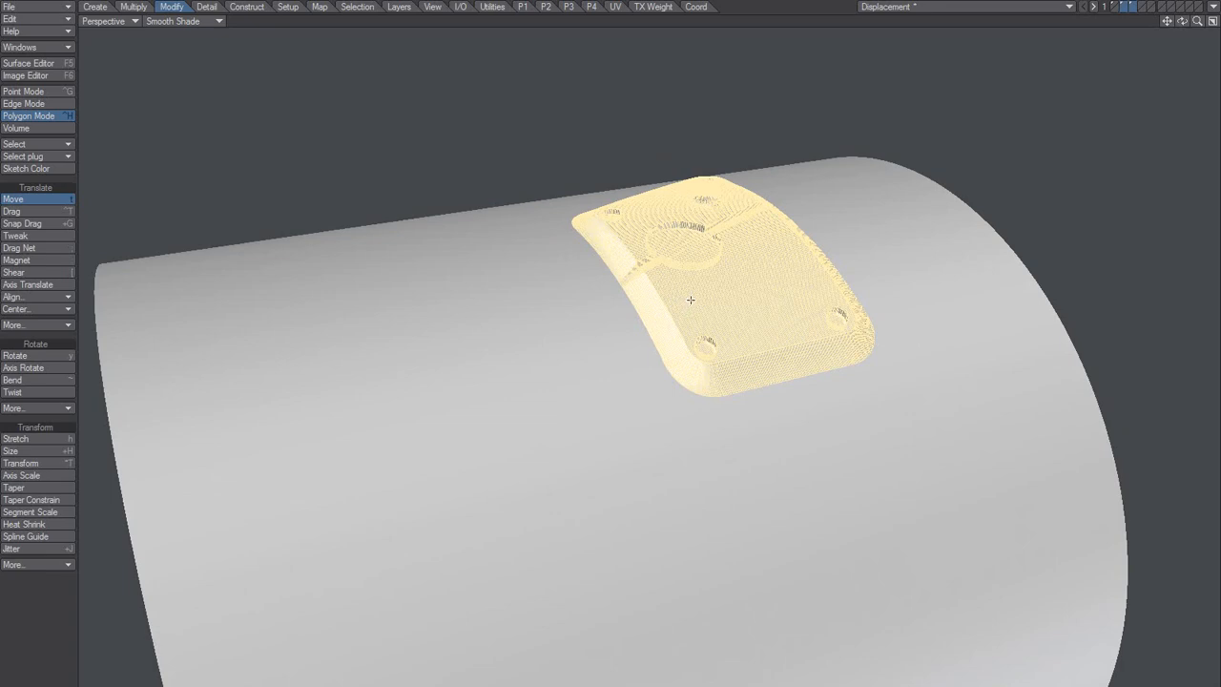
drag(723, 287, 450, 340)
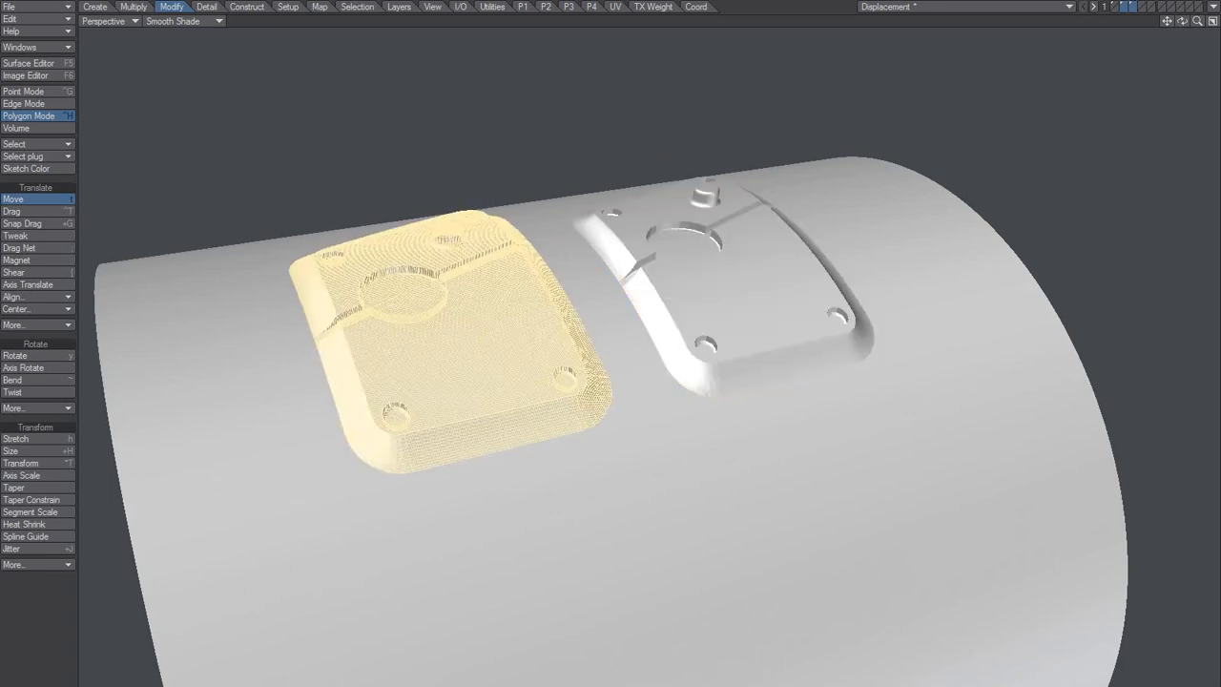
key(space)
key(slash)
alt+drag(468, 395, 513, 359)
scroll(558, 398, up, 3)
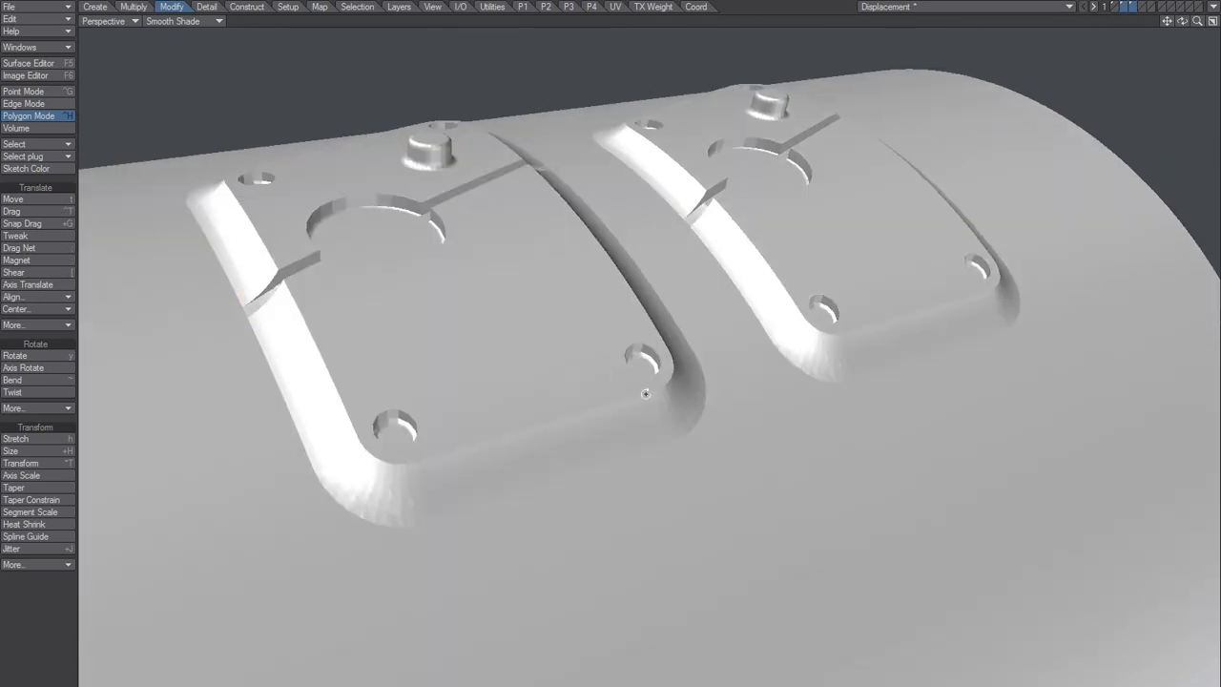
Step: Show only layer 1 with the flat plate and the round detail piece
mouse_move(645, 393)
alt+mouse_down()
mouse_move(635, 401)
mouse_move(624, 387)
mouse_move(623, 417)
mouse_move(582, 429)
mouse_move(621, 398)
mouse_move(592, 408)
mouse_move(600, 384)
mouse_move(586, 415)
mouse_move(591, 382)
mouse_move(578, 395)
mouse_move(574, 373)
alt+mouse_up()
key(1)
mouse_move(628, 287)
alt+shift+mouse_down()
mouse_move(606, 353)
mouse_move(532, 421)
mouse_move(556, 428)
mouse_move(593, 331)
alt+shift+mouse_up()
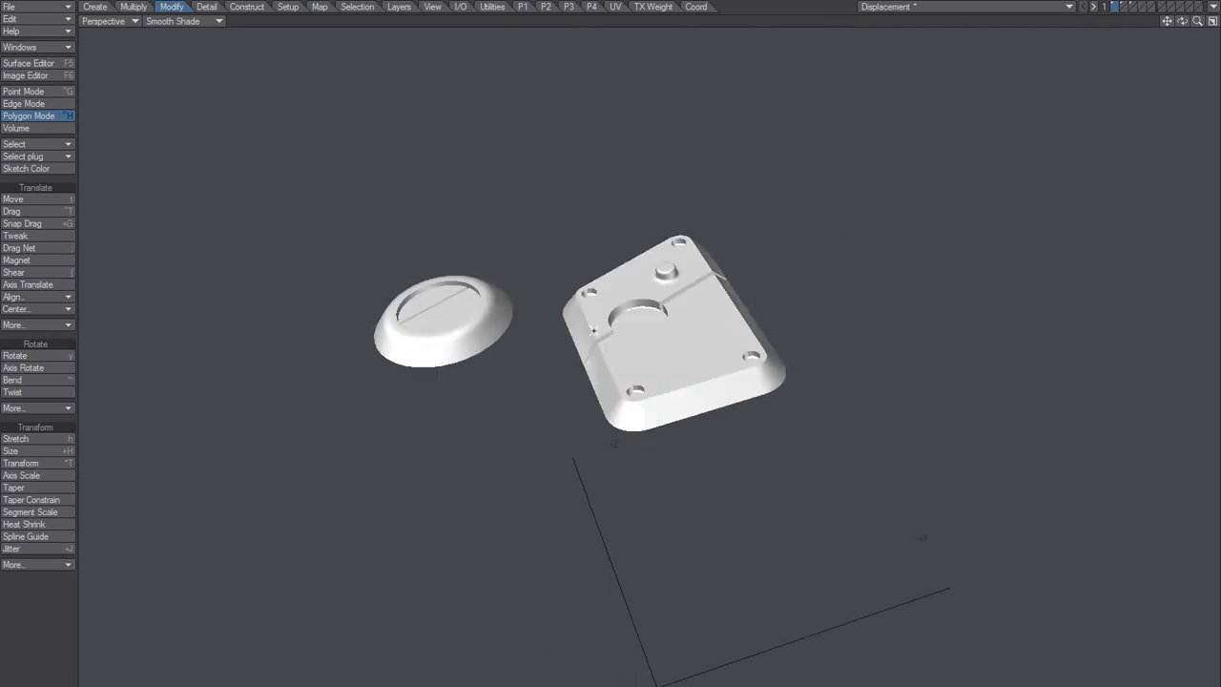
click(318, 7)
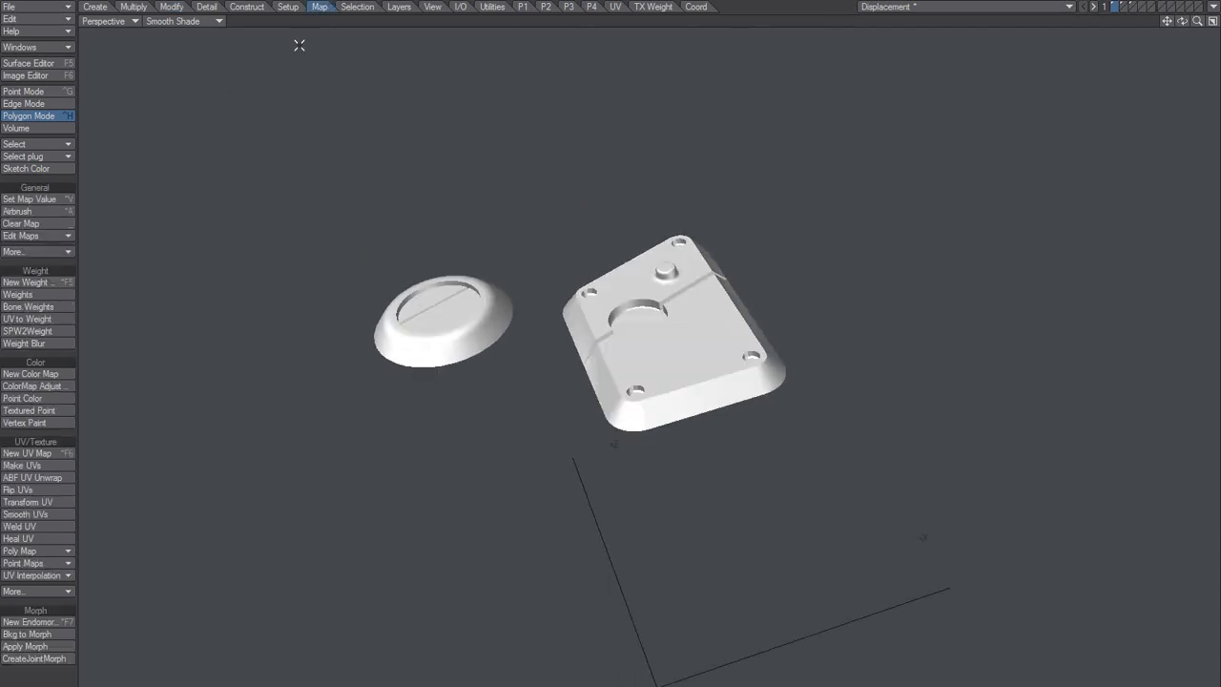
click(58, 415)
click(723, 369)
Step: Select the round detail piece and the flat plate, place copies of both in front of the originals, and clear the selection
scroll(557, 382, down, 2)
alt+drag(554, 384, 639, 357)
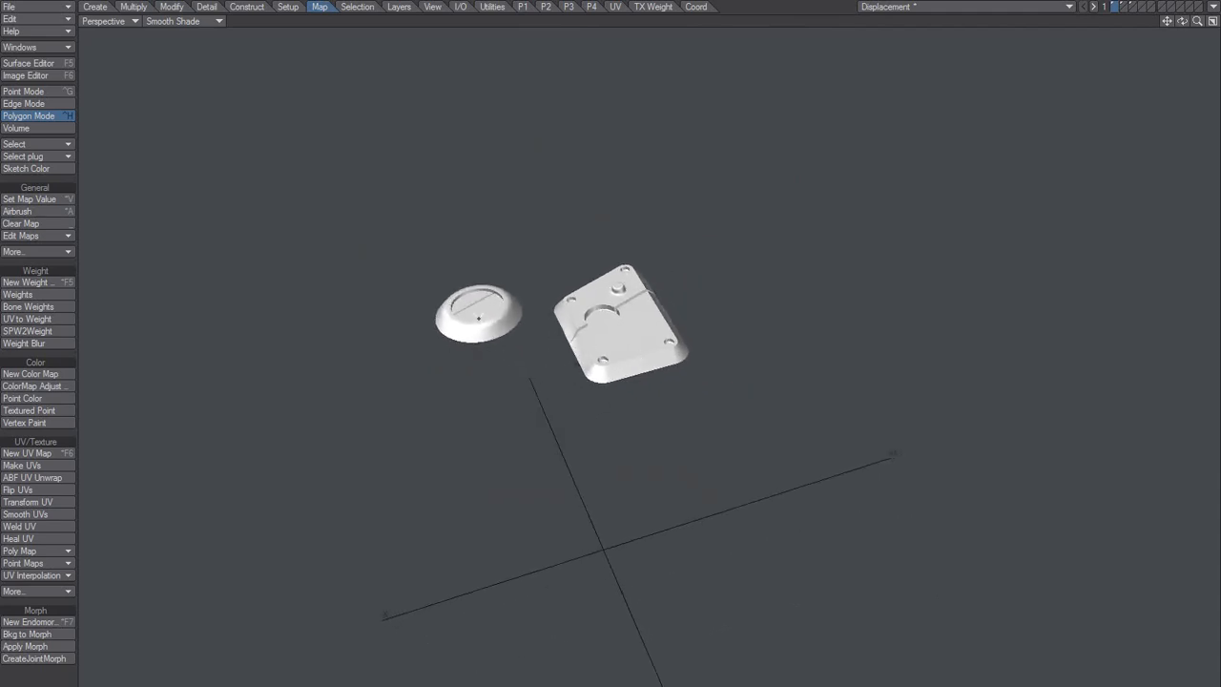
double_click(486, 322)
double_click(611, 295)
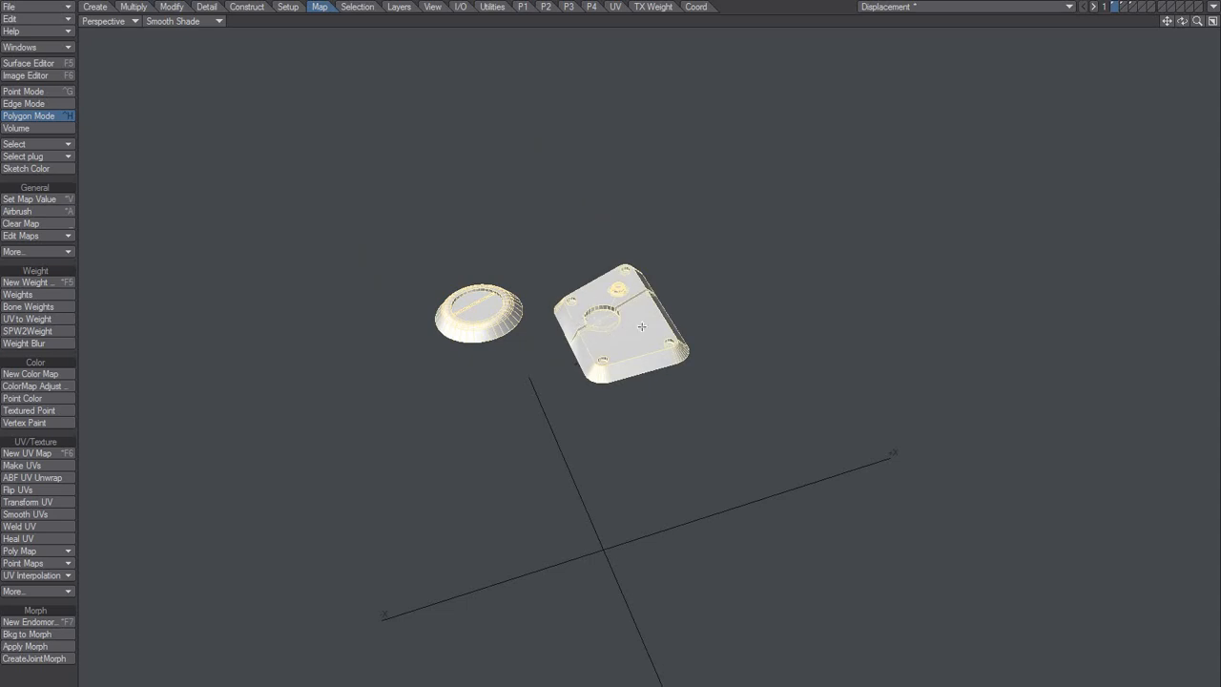
drag(638, 326, 426, 428)
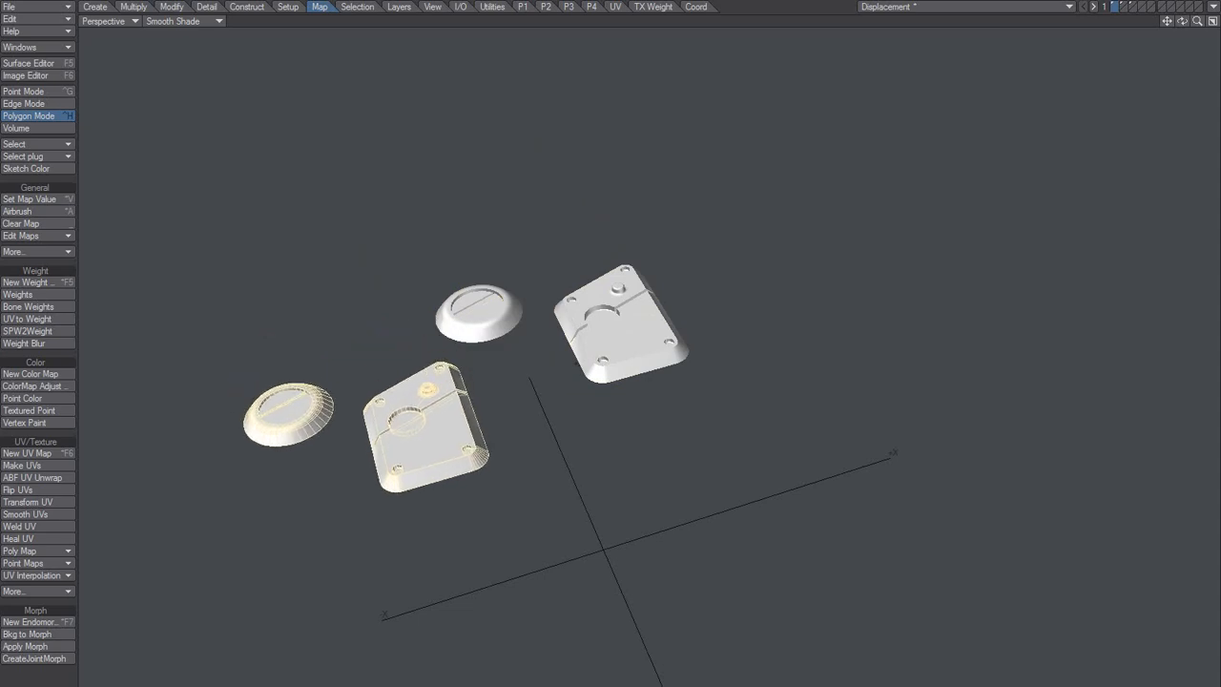
key(ctrl+z)
alt+drag(490, 363, 390, 544)
drag(420, 439, 434, 517)
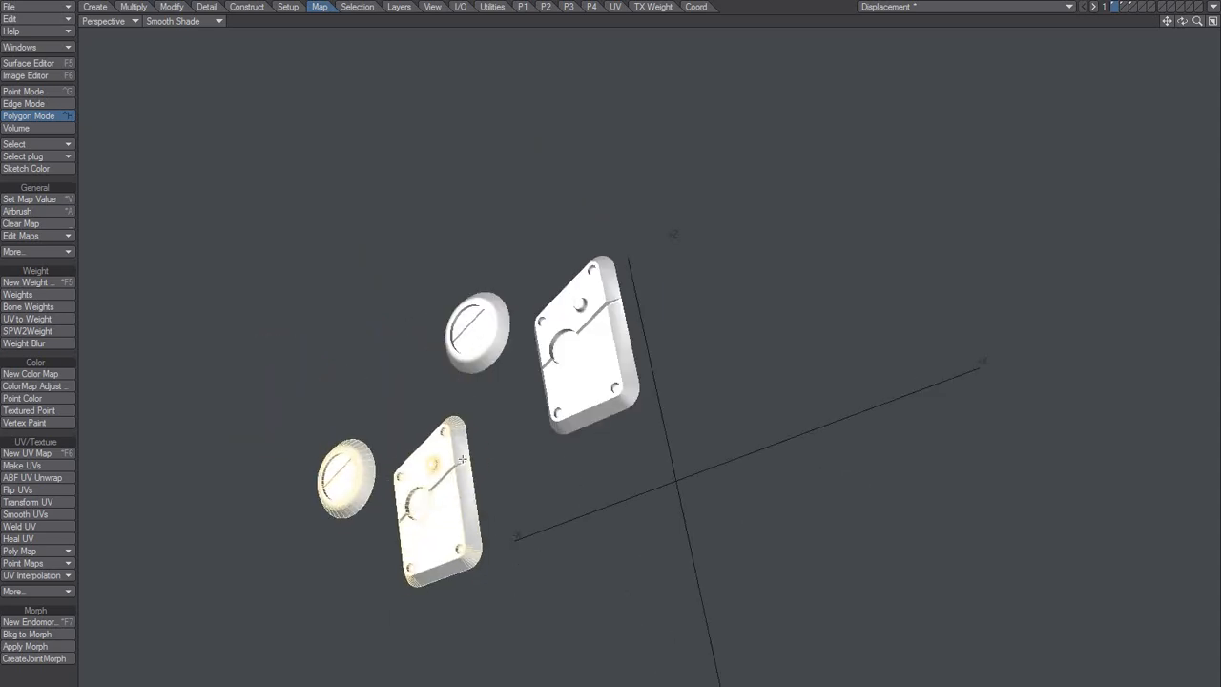
alt+drag(616, 406, 552, 386)
key(slash)
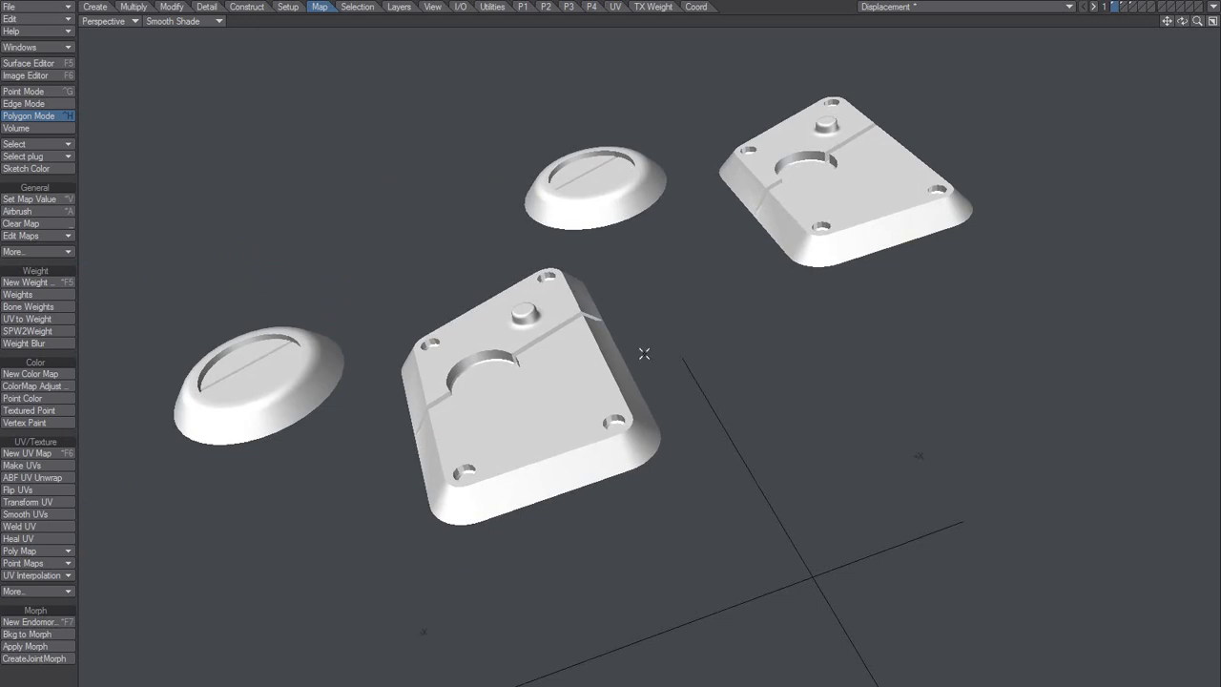
Step: Review the Textured Point settings for the weight map, close them without applying, and inspect the original and copied pieces
click(50, 411)
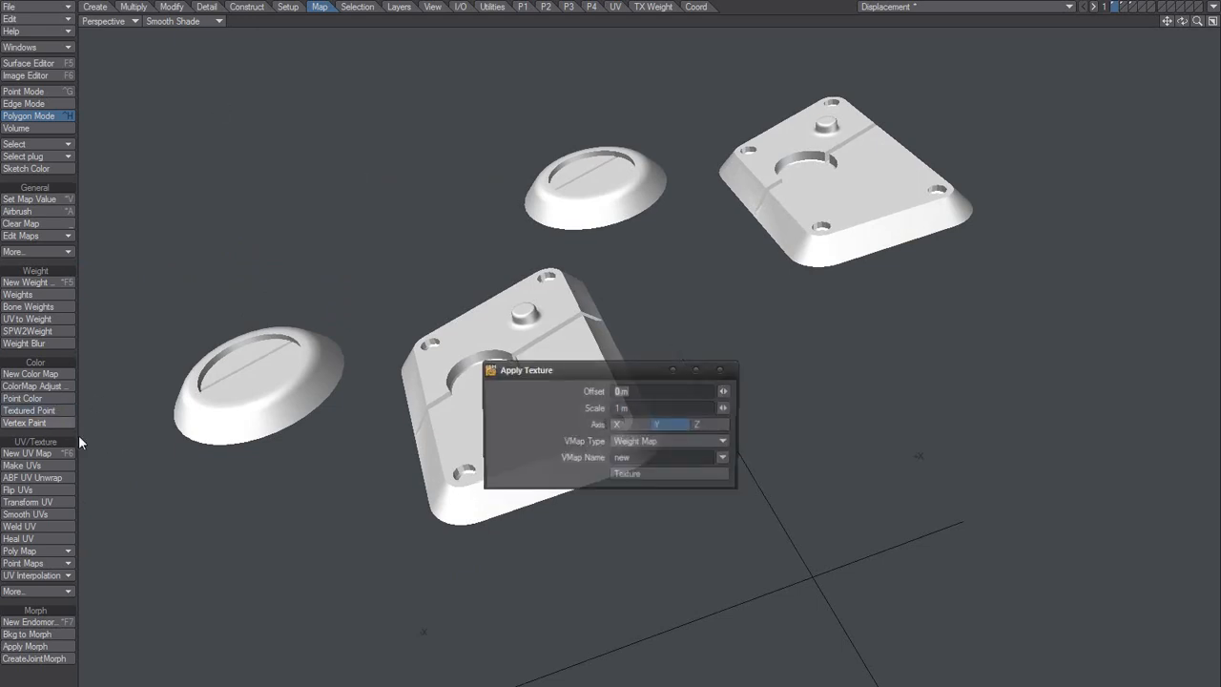
click(722, 370)
alt+drag(531, 421, 583, 401)
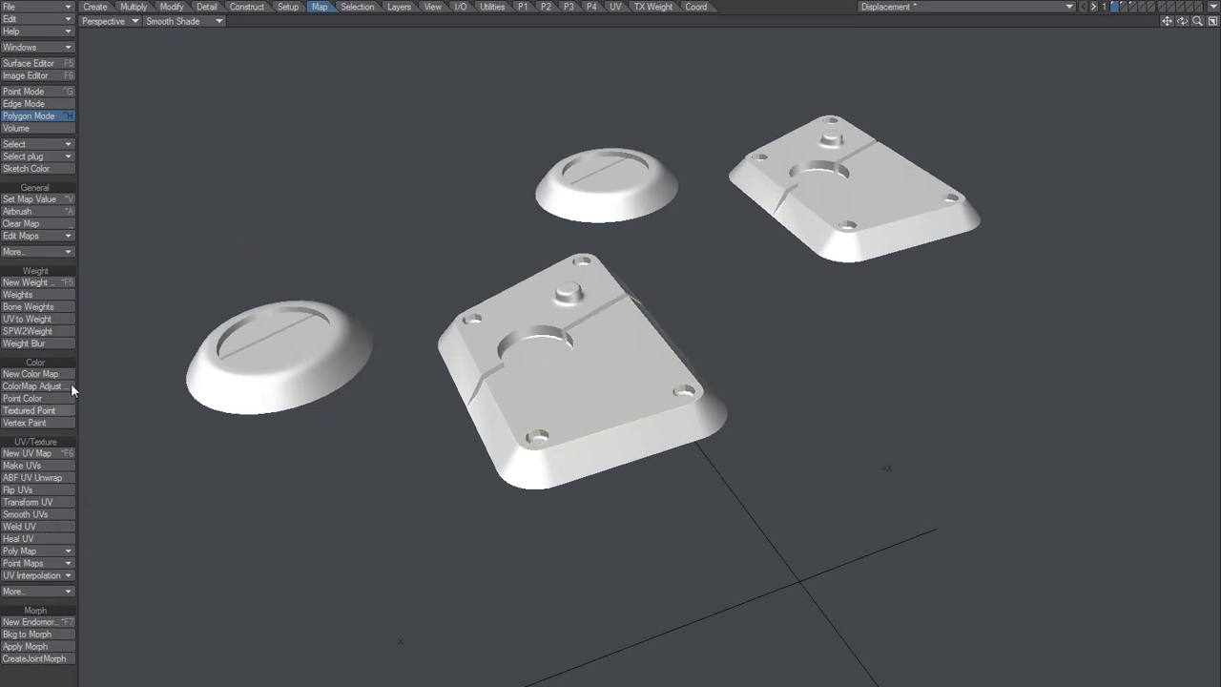
alt+drag(637, 281, 598, 366)
scroll(641, 326, down, 4)
scroll(596, 365, up, 3)
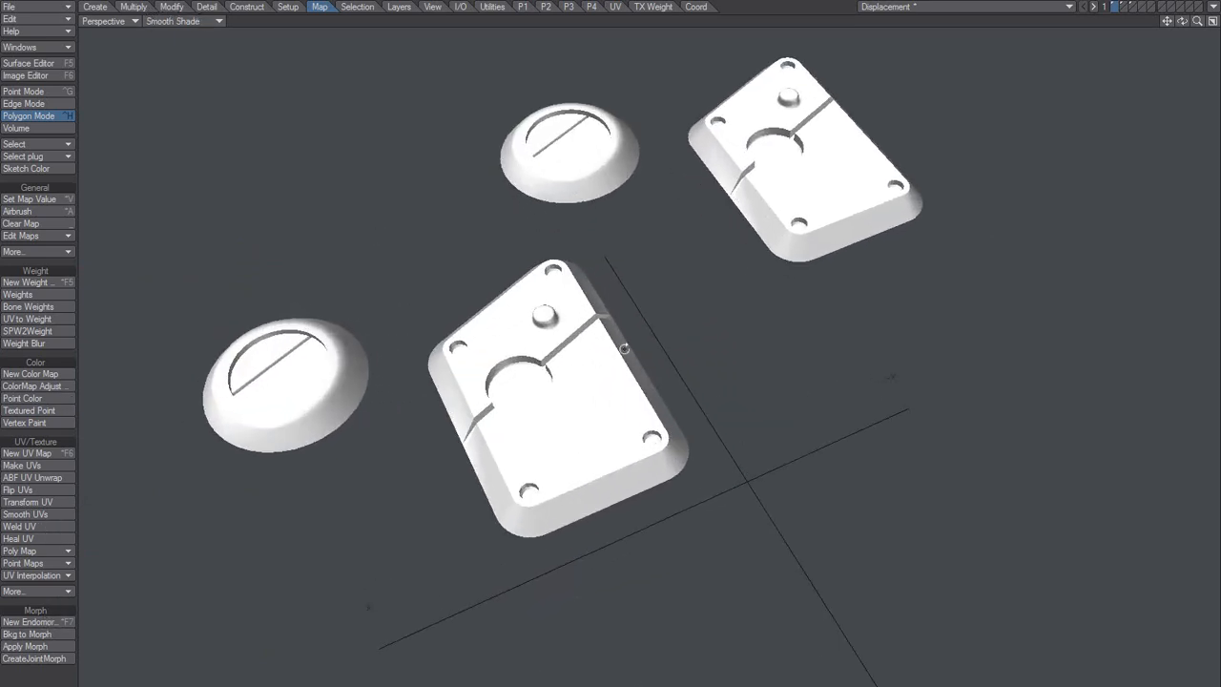
Step: Display the layers with the cylinder and its two conformed plates, and examine how the plates follow the curved surface
click(1132, 9)
alt+drag(704, 399, 641, 496)
scroll(555, 286, down, 5)
alt+shift+drag(616, 381, 668, 262)
scroll(626, 294, down, 2)
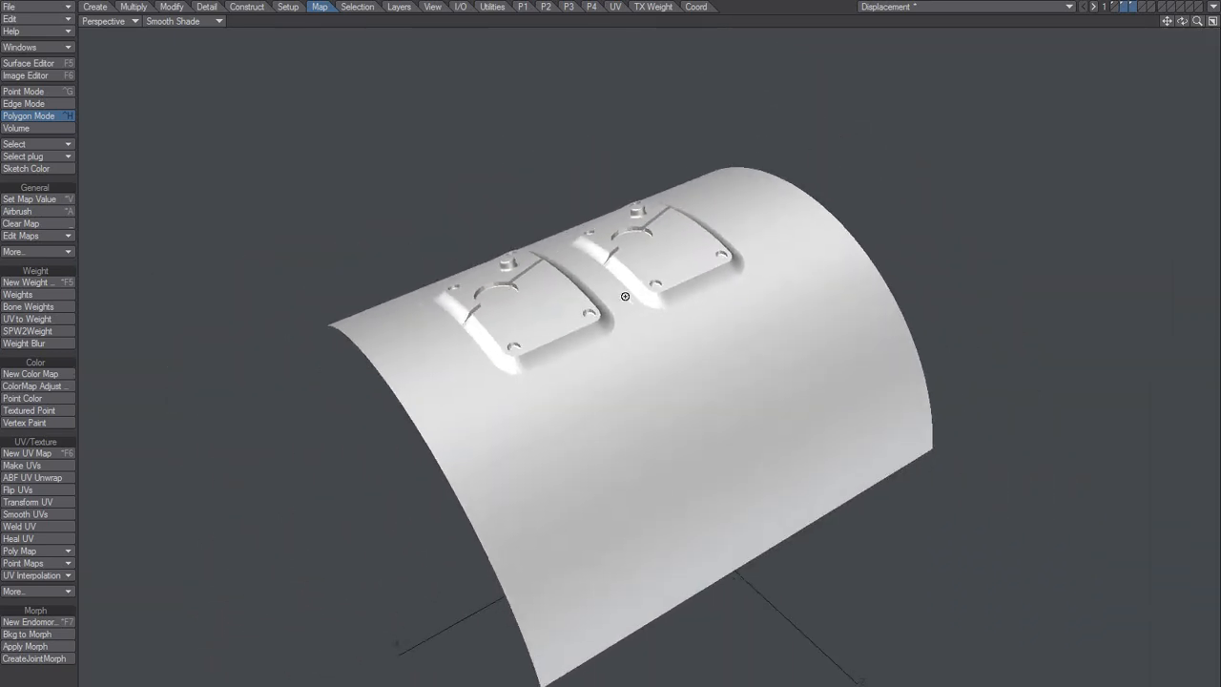
mouse_move(624, 295)
alt+mouse_down()
mouse_move(643, 343)
mouse_move(624, 342)
mouse_move(644, 343)
mouse_move(668, 337)
mouse_move(709, 283)
mouse_move(608, 387)
mouse_move(703, 462)
mouse_move(701, 349)
mouse_move(659, 397)
mouse_move(576, 310)
mouse_move(513, 362)
mouse_move(584, 413)
mouse_move(594, 404)
mouse_move(575, 382)
mouse_move(537, 428)
mouse_move(421, 397)
mouse_move(632, 562)
mouse_move(581, 471)
mouse_move(690, 194)
mouse_move(741, 264)
mouse_move(749, 314)
mouse_move(731, 362)
mouse_move(640, 312)
mouse_move(651, 287)
mouse_move(647, 332)
mouse_move(618, 357)
mouse_move(635, 340)
mouse_move(613, 337)
mouse_move(666, 306)
mouse_move(597, 376)
mouse_move(545, 458)
alt+mouse_up()
scroll(624, 341, down, 1)
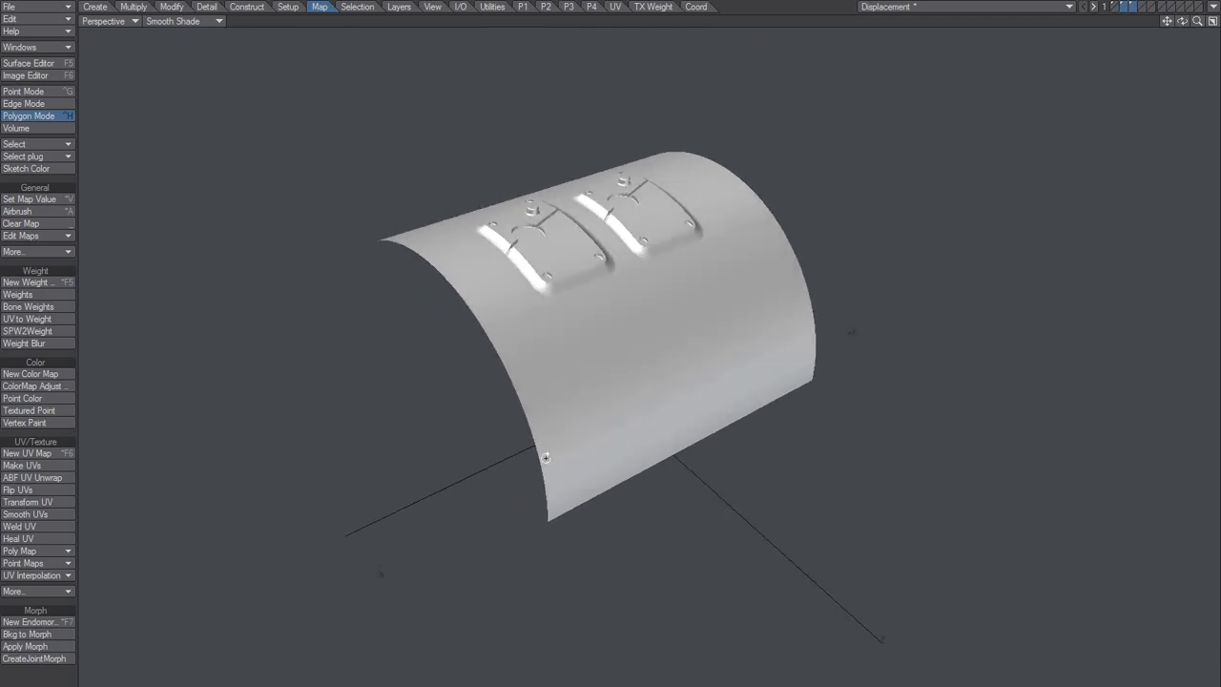